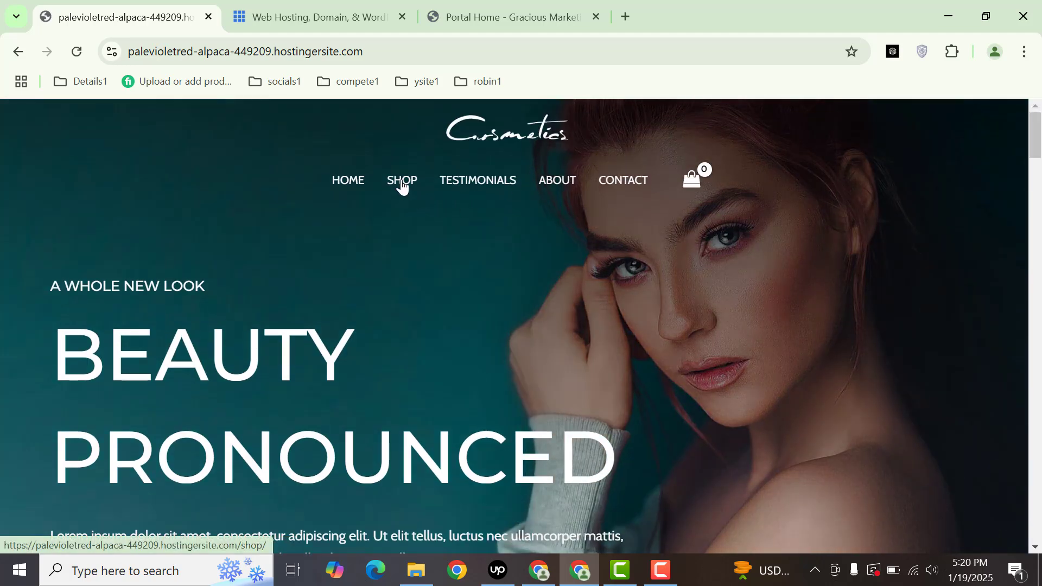
- Open the Cosmetics store's Shop page in a new tab and switch to it
middle_click(401, 185)
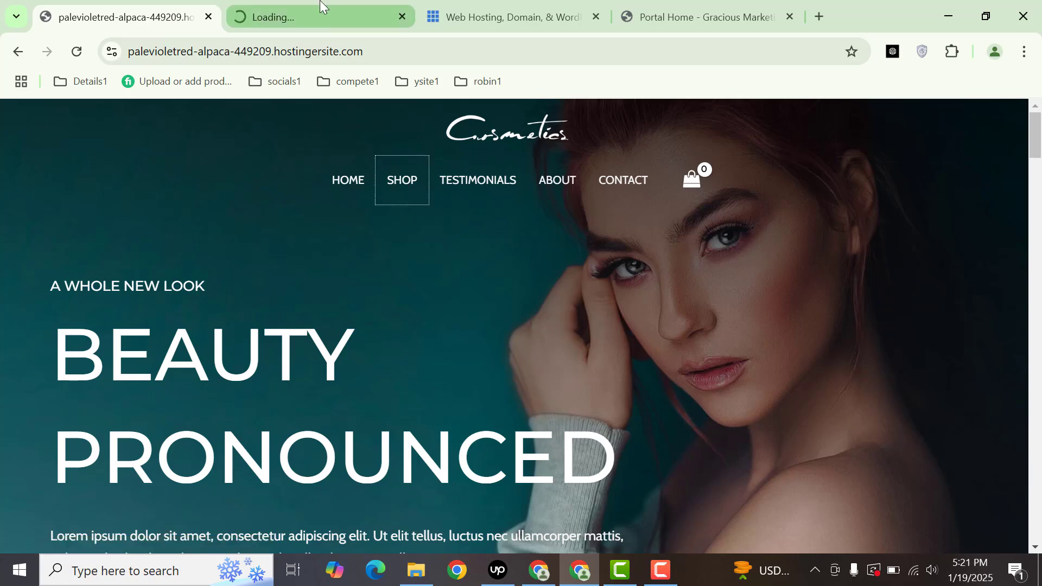
click(329, 7)
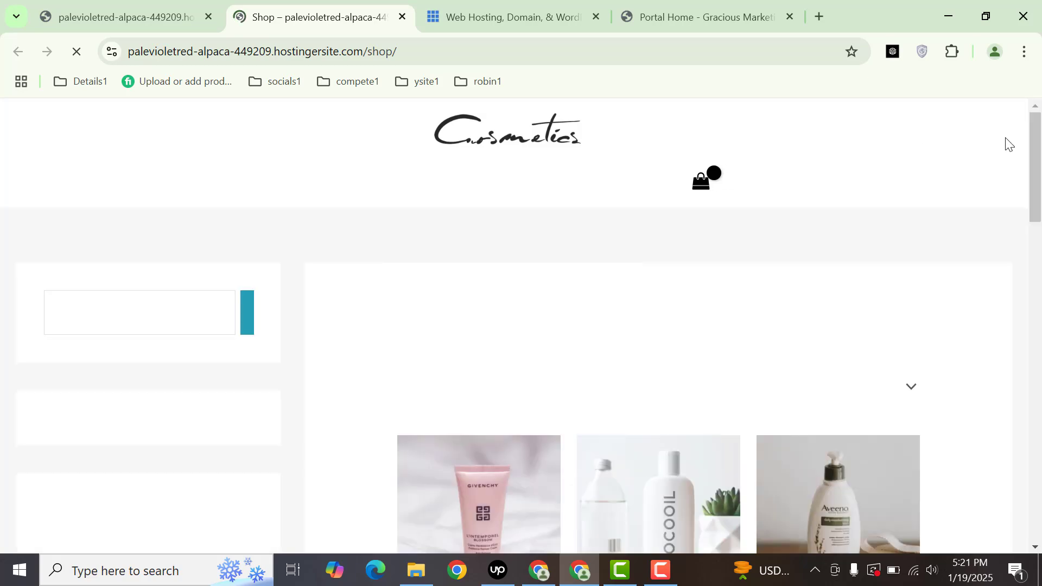
- Scroll through the eight shop products and open Night Care Cream in a background tab
scroll(1041, 227, down, 6)
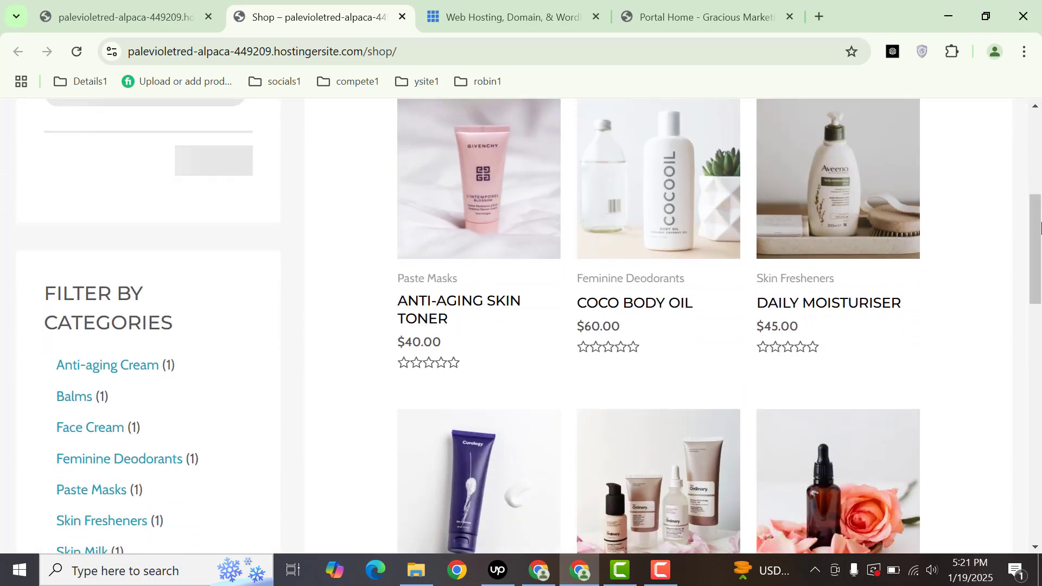
scroll(1041, 226, down, 5)
scroll(1039, 225, up, 5)
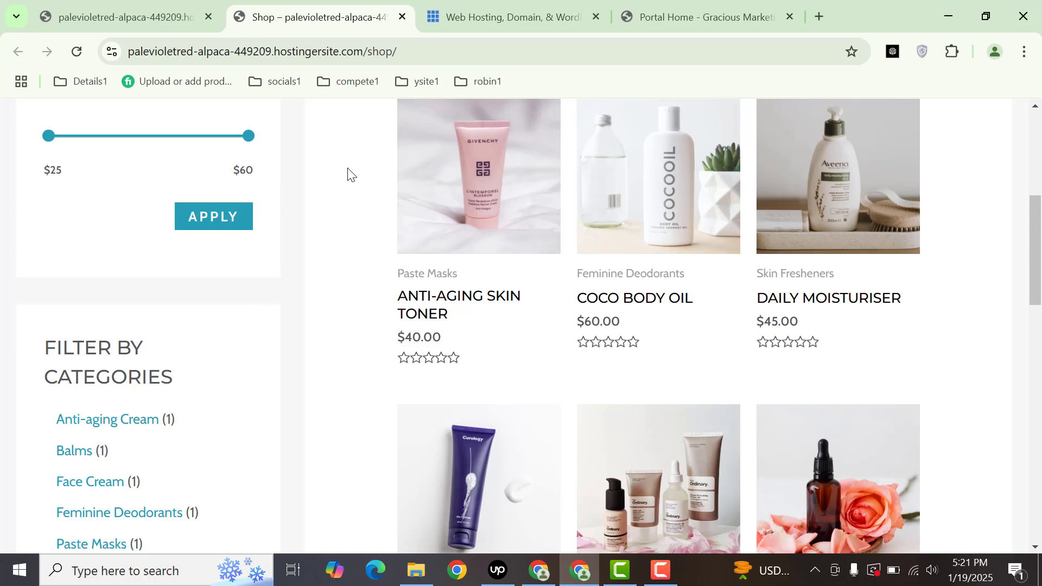
drag(1033, 215, 1032, 196)
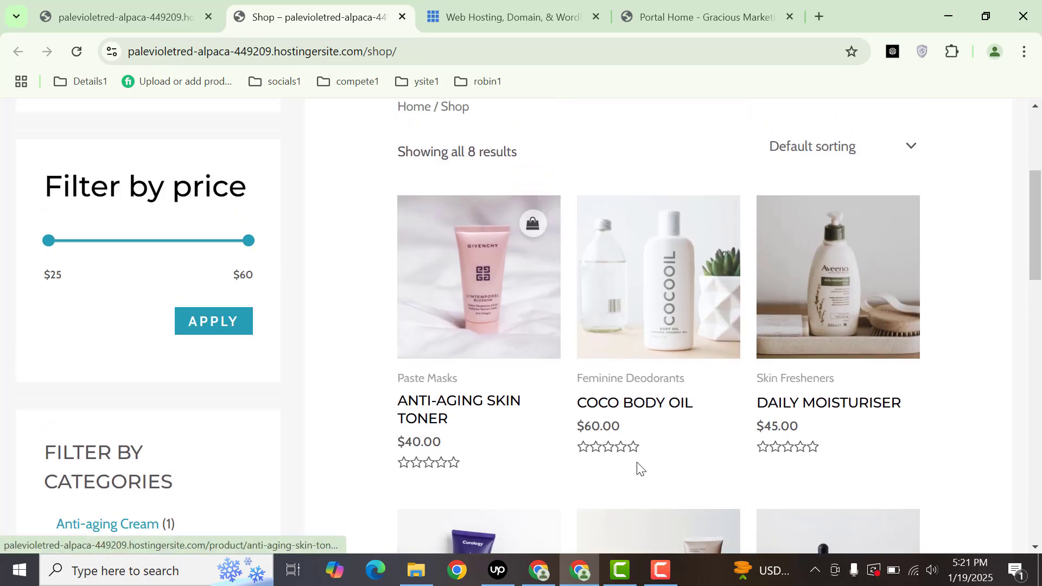
click(661, 569)
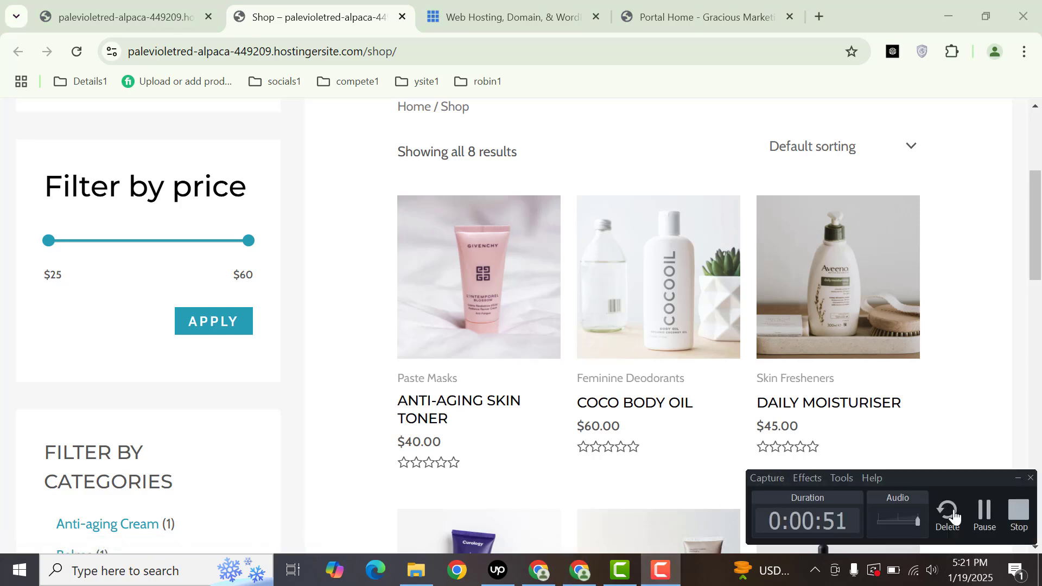
click(993, 519)
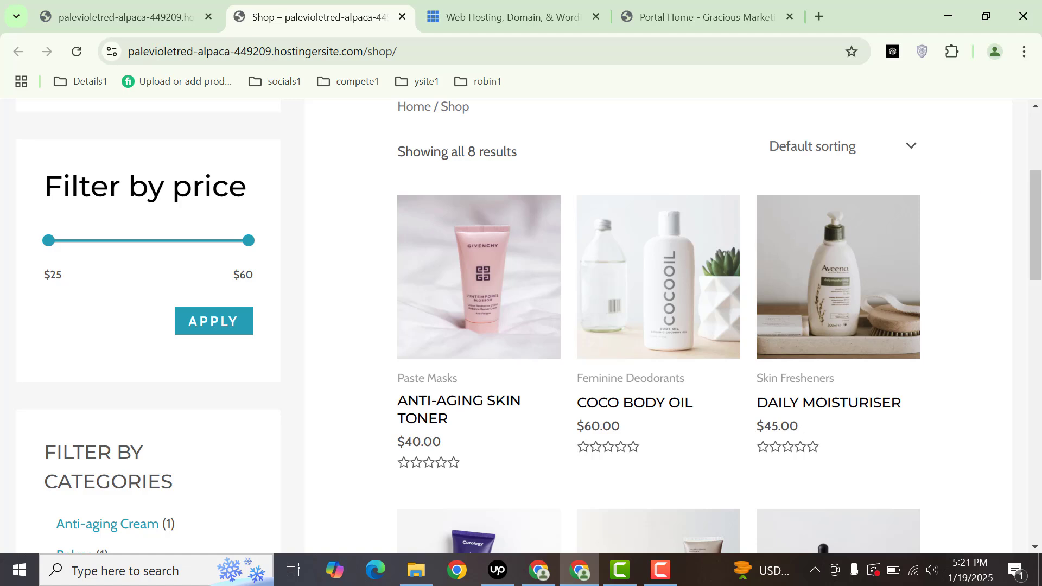
scroll(747, 350, up, 4)
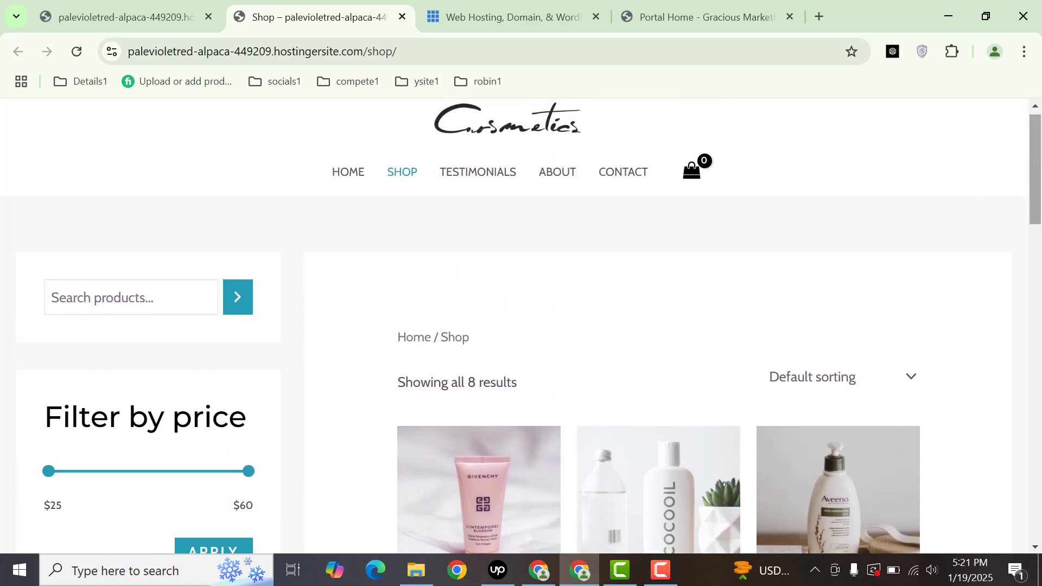
drag(1040, 170, 1029, 302)
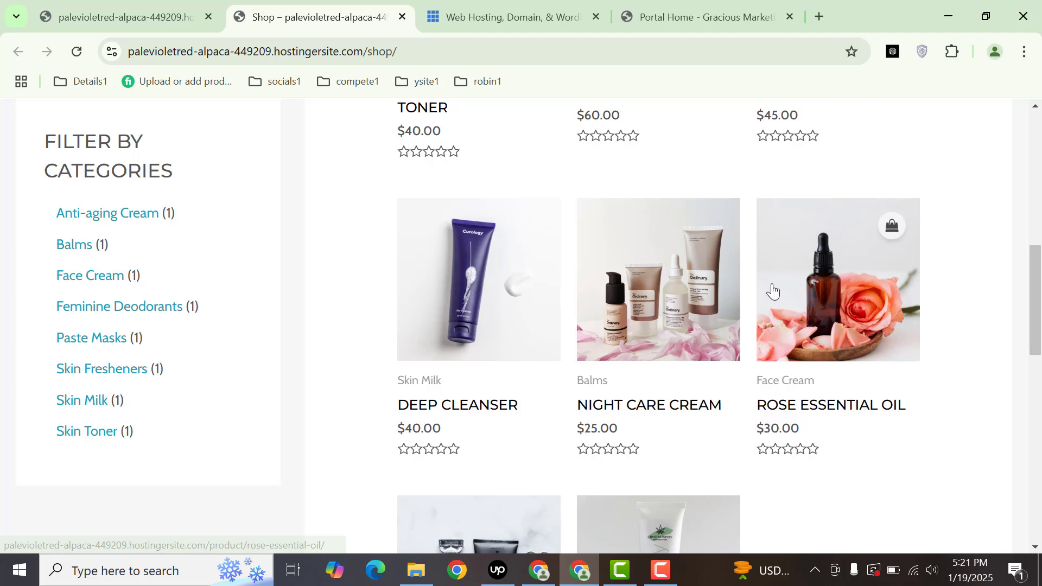
middle_click(700, 239)
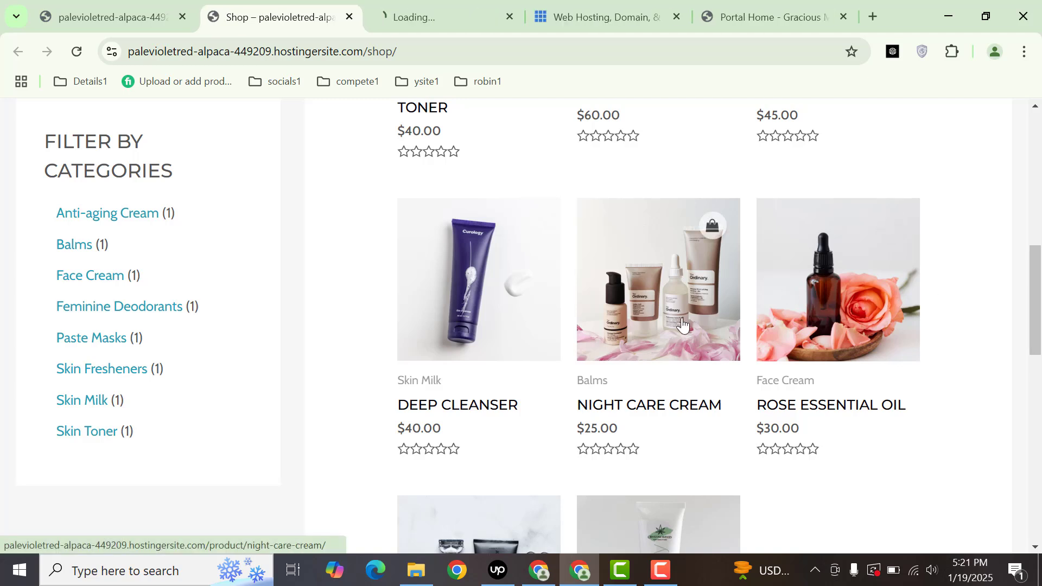
- Review the Night Care Cream page's $25.00 price, Balms category and description
click(449, 5)
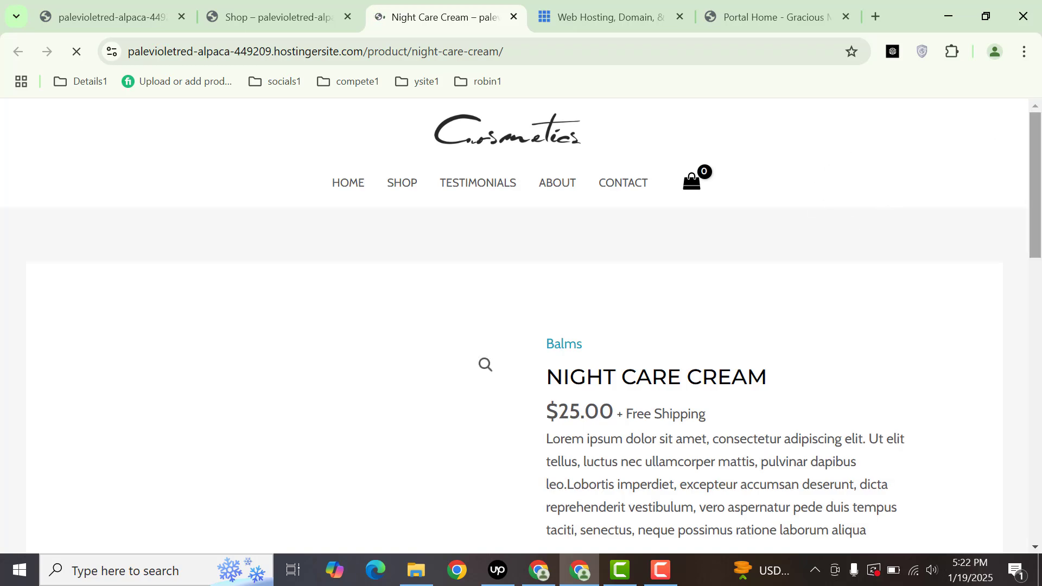
scroll(1041, 207, down, 3)
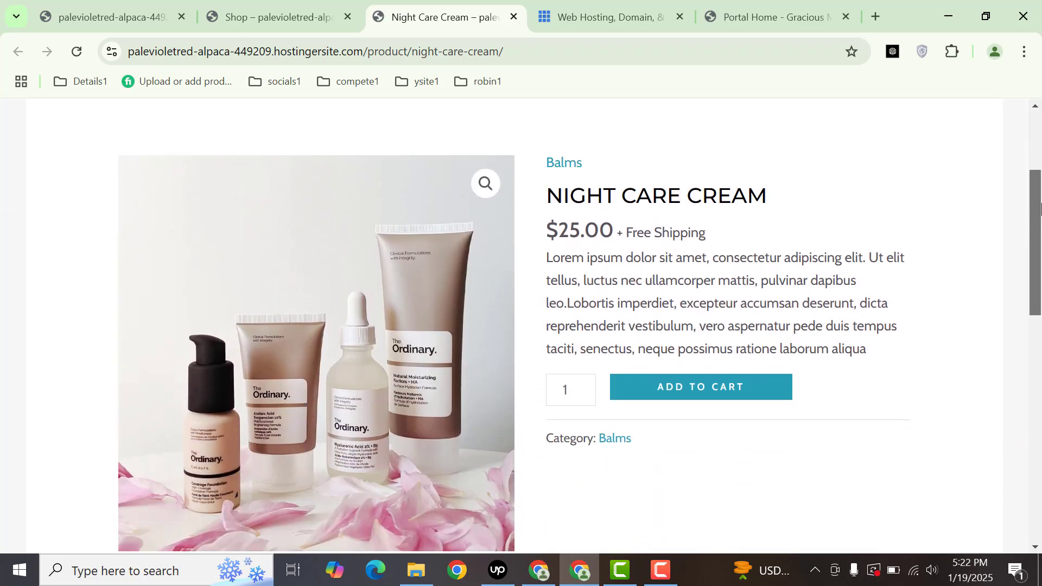
scroll(1041, 207, down, 3)
scroll(1040, 215, up, 2)
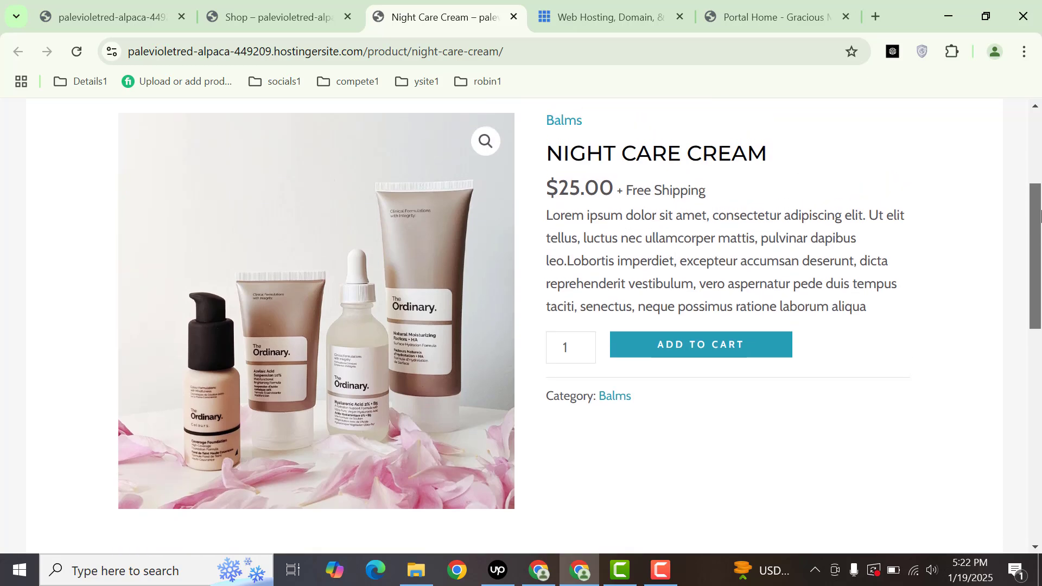
drag(1040, 216, 1040, 202)
drag(619, 190, 666, 194)
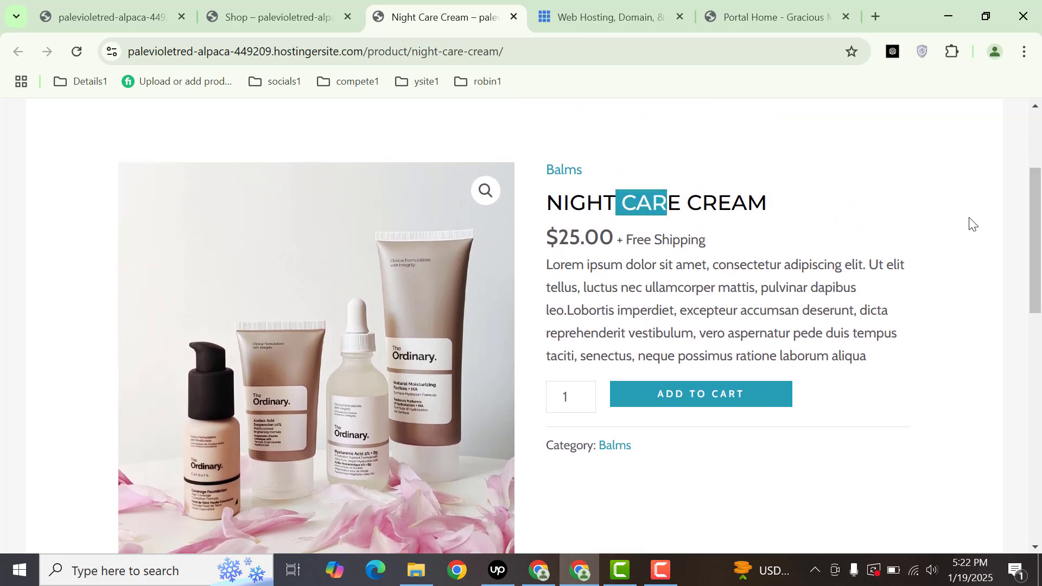
scroll(1041, 216, down, 9)
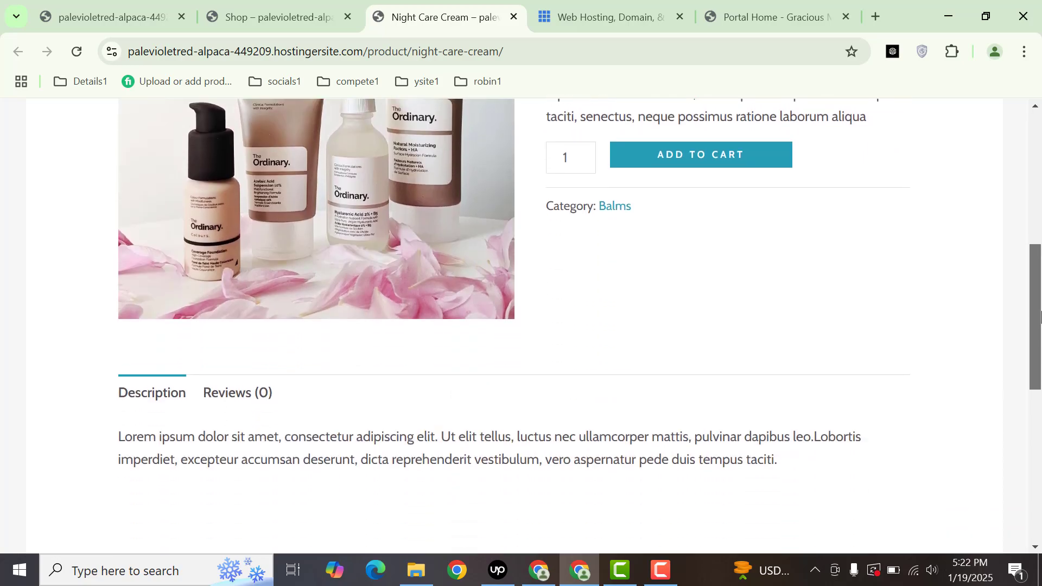
scroll(1040, 340, up, 12)
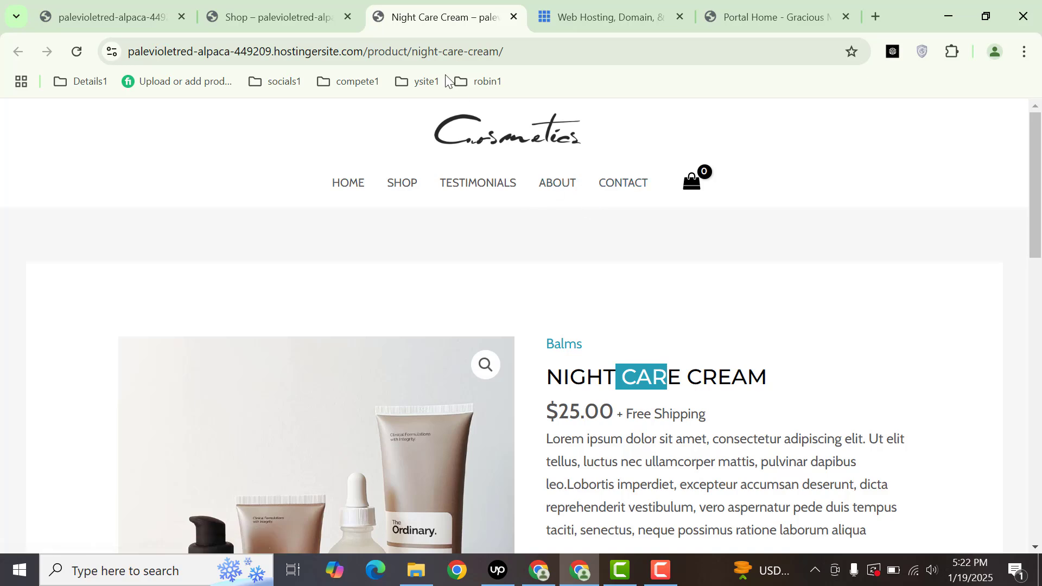
- Close the Shop tab and load bluehost.com in a new tab
click(348, 17)
click(113, 17)
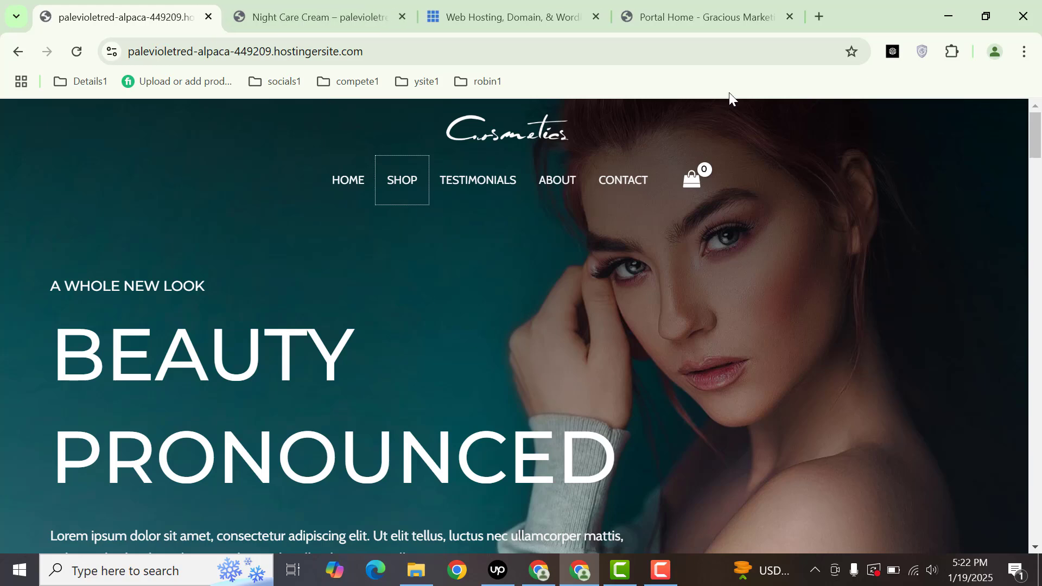
click(823, 12)
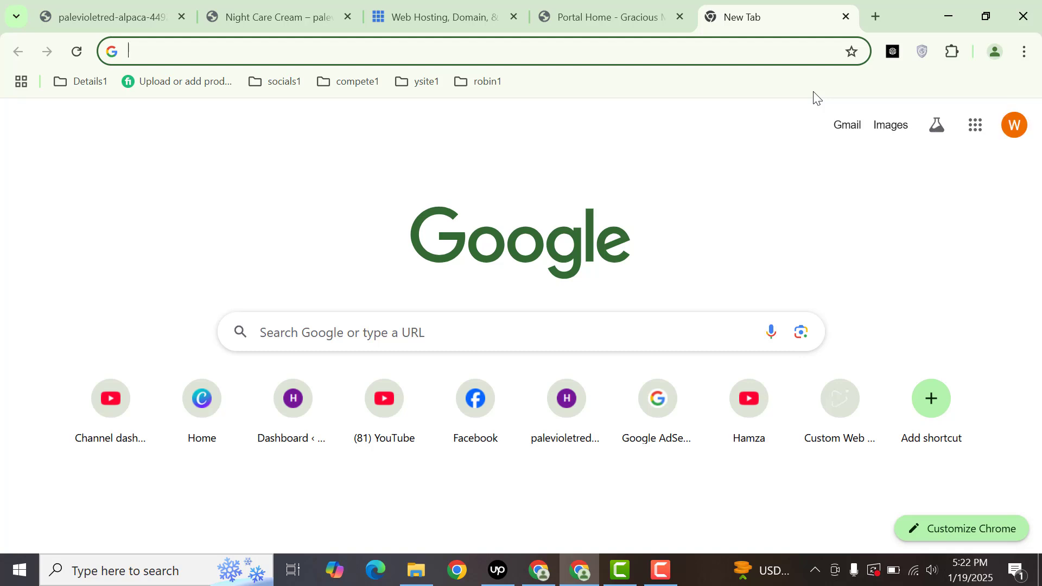
text(bluehost.com)
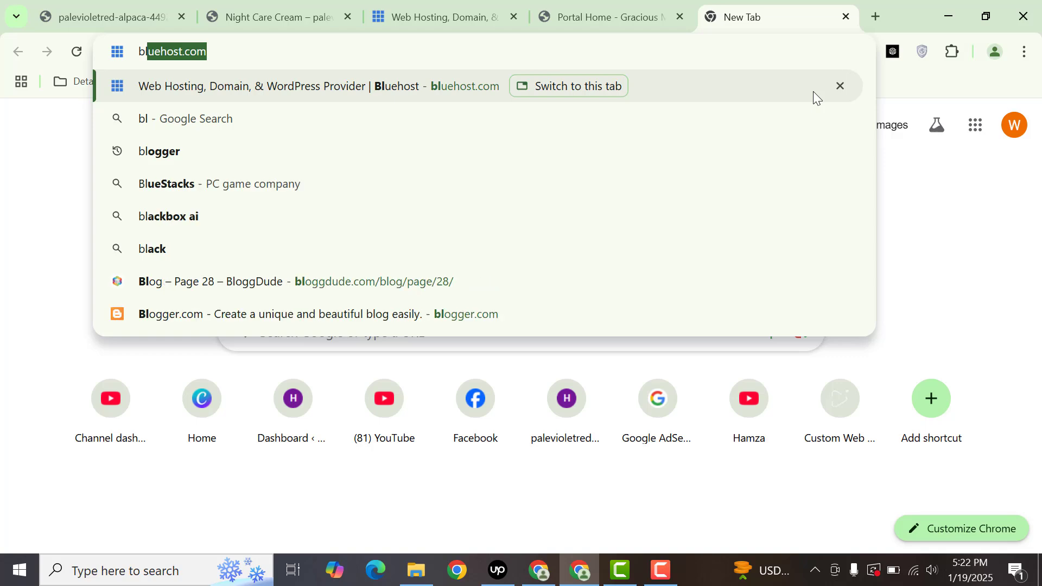
key(Return)
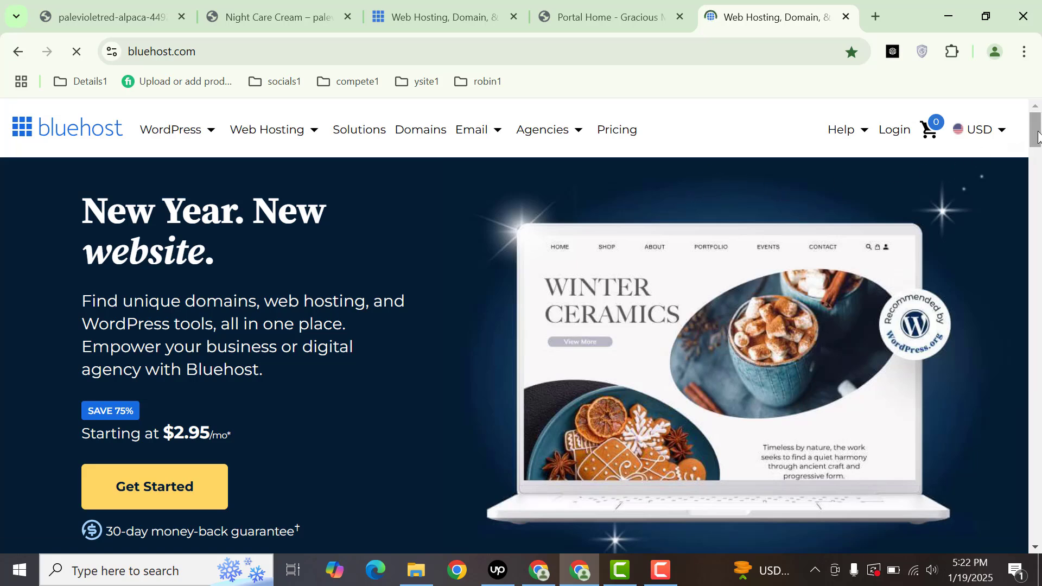
- Bring up Web Hosting plans: Basic $2.95, Choice Plus $3.95, Online Store $6.25, Pro $13.95
drag(1038, 132, 1041, 218)
drag(1040, 176, 1037, 125)
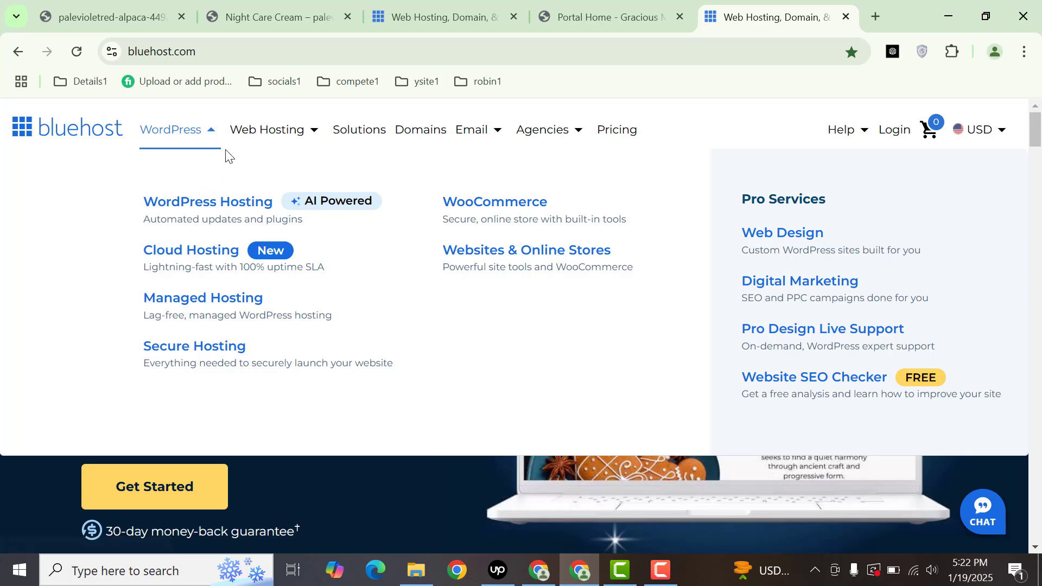
mouse_move(249, 130)
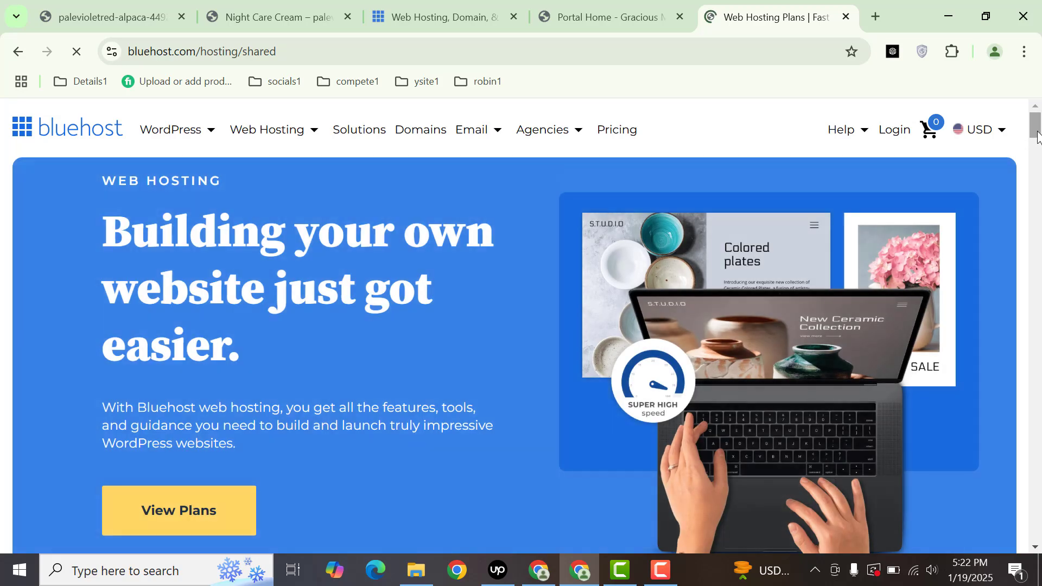
drag(1037, 138, 949, 179)
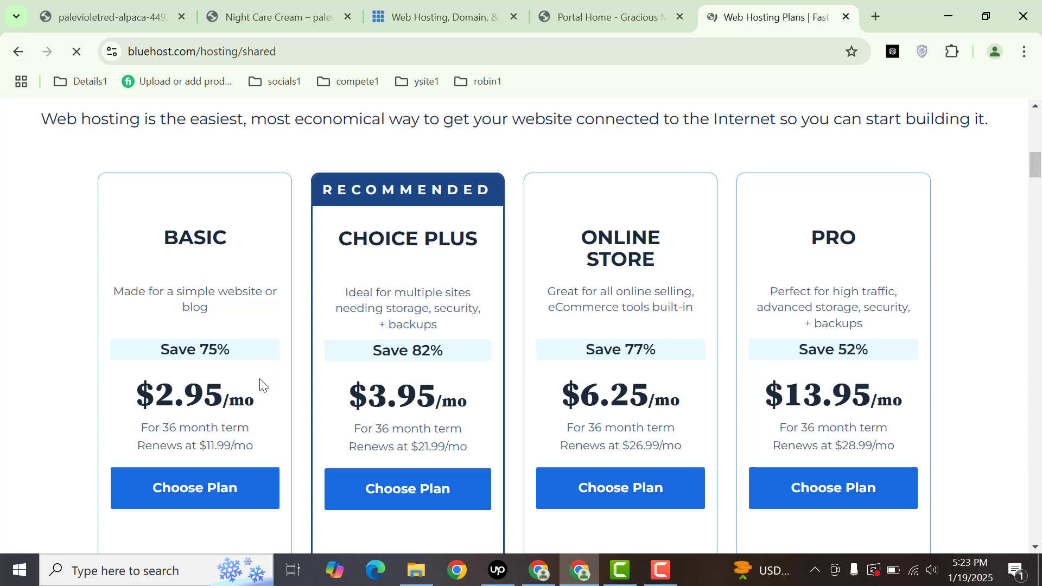
- Choose the Basic plan and search domains, settling on theglobalbusinessmarket.com after globalbusinessmarket.com
click(204, 491)
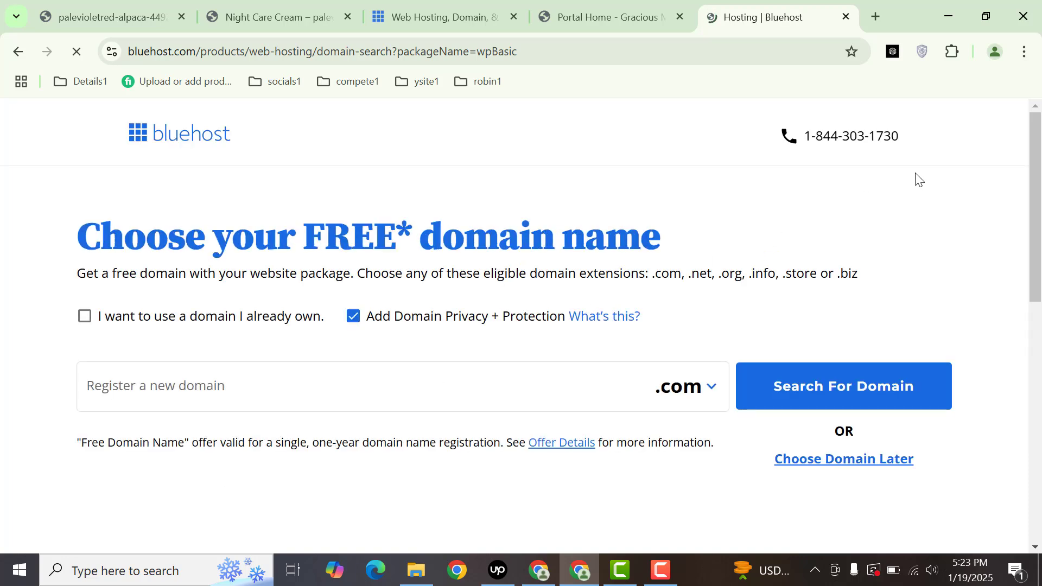
scroll(198, 340, down, 1)
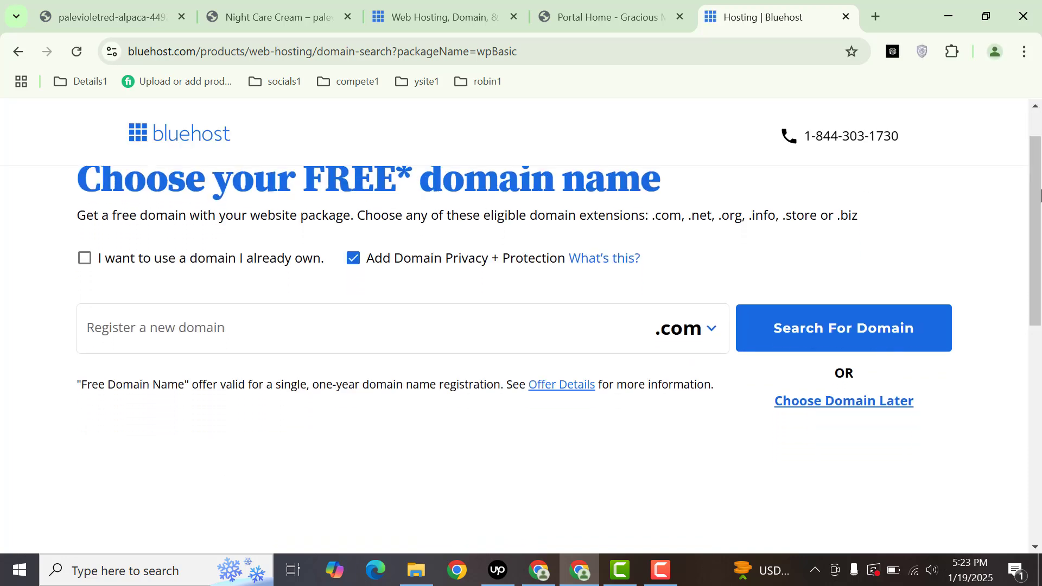
click(198, 340)
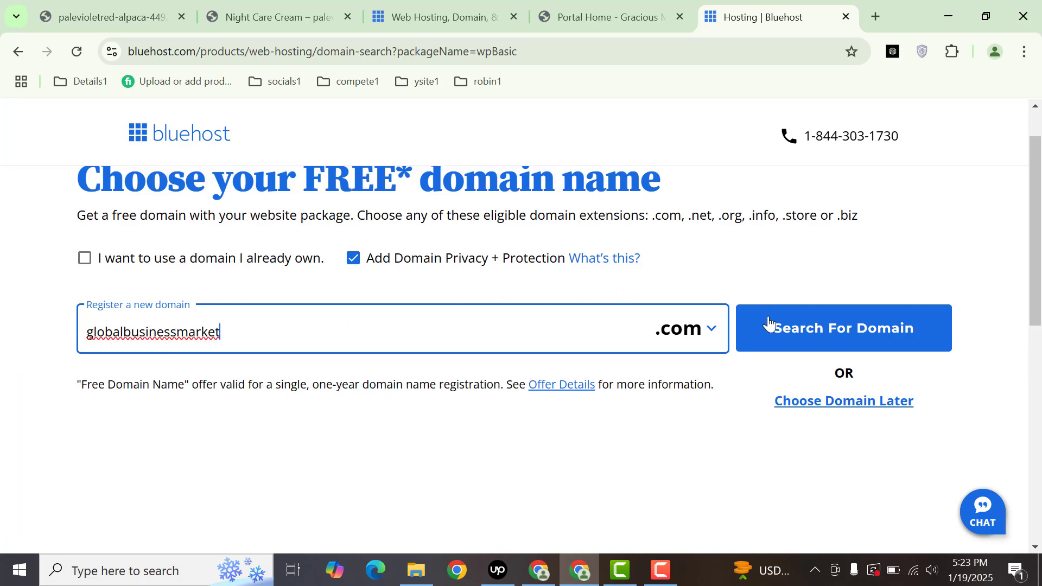
click(805, 328)
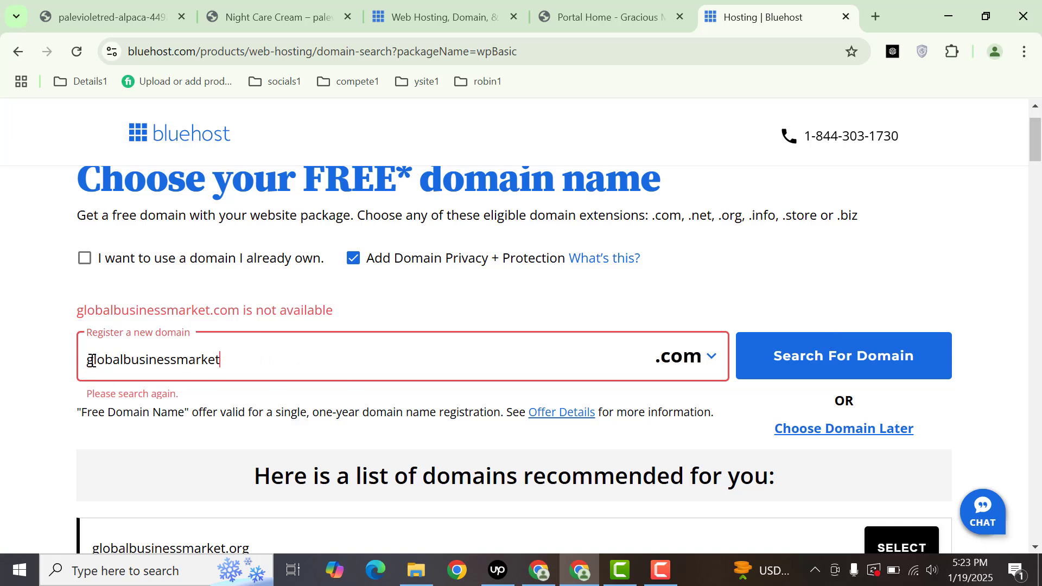
text(thw)
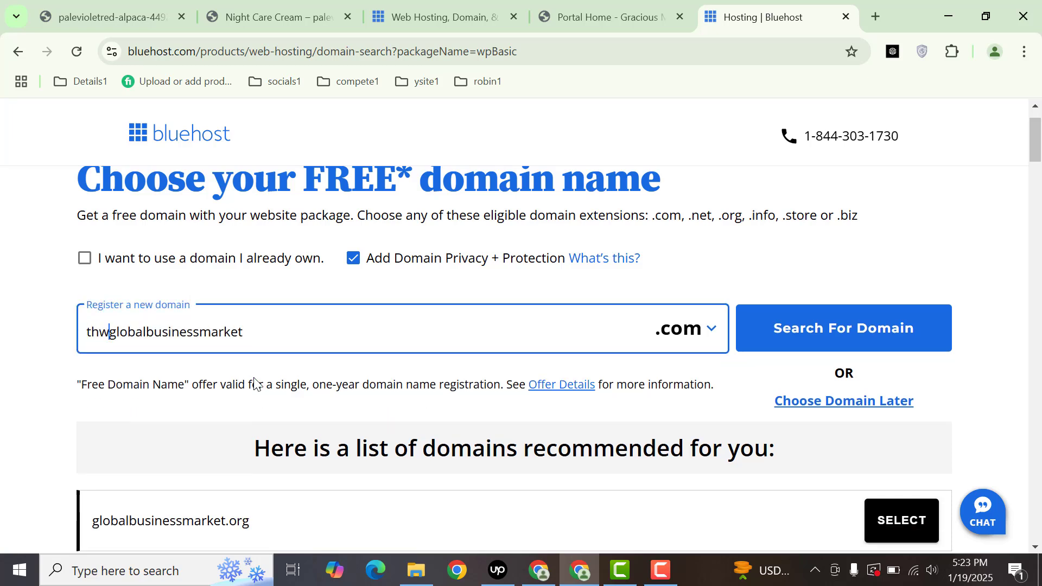
key(BackSpace)
text(e)
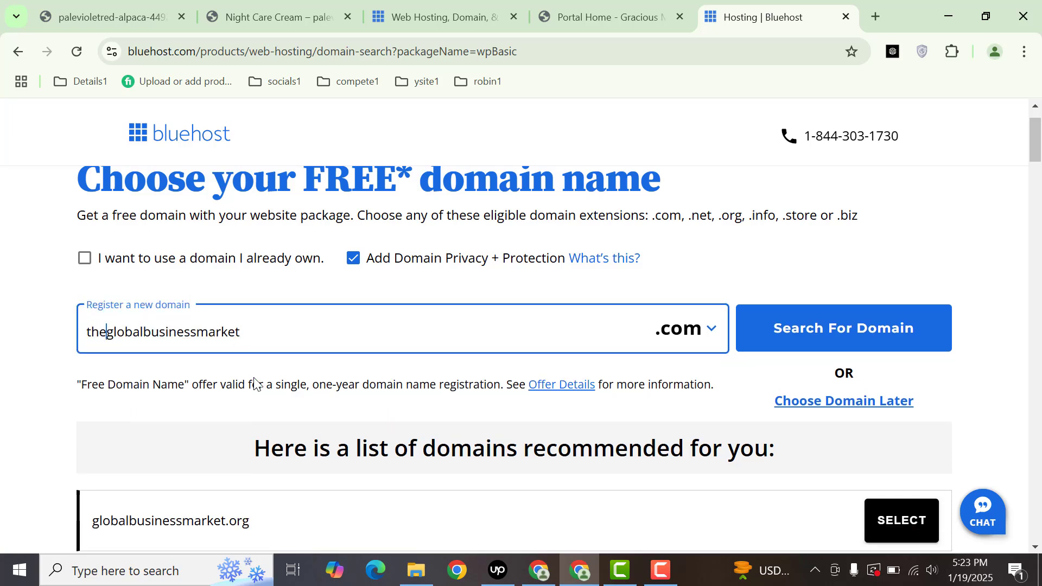
click(823, 350)
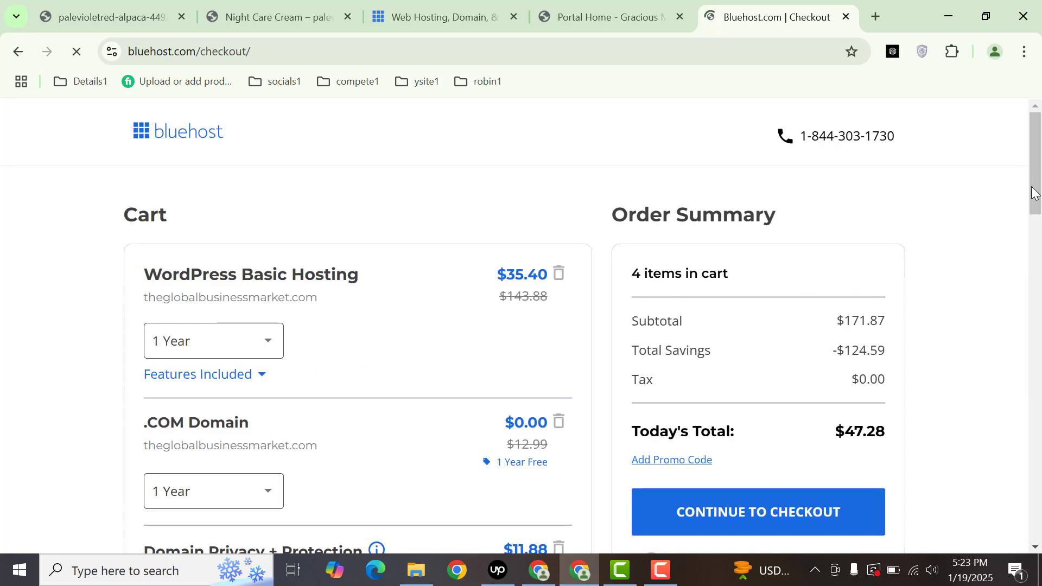
- Trash the Domain Privacy + Protection add-on and confirm, leaving a $35.40 total
scroll(1033, 192, down, 2)
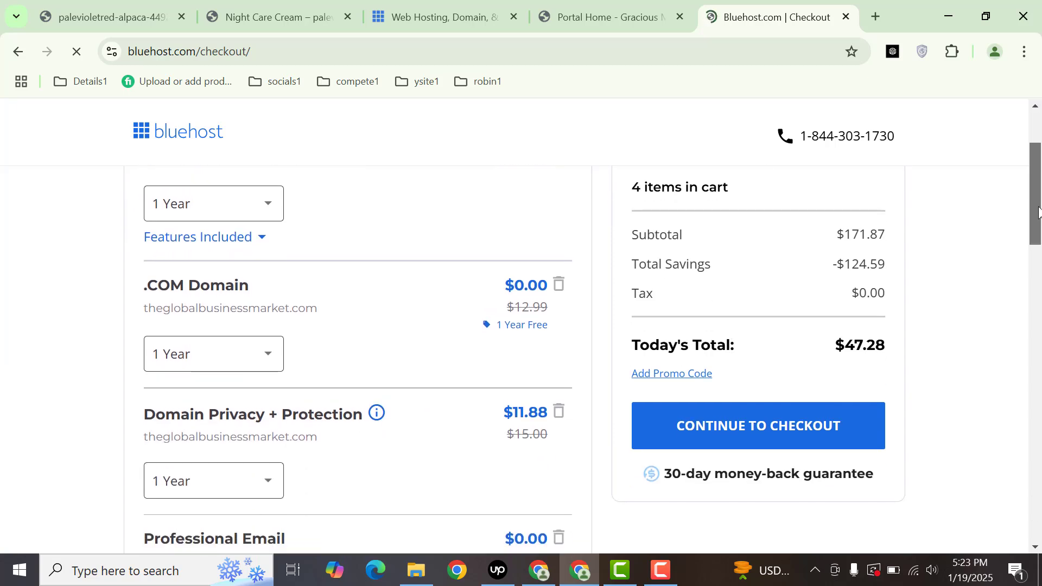
drag(1039, 212, 1039, 232)
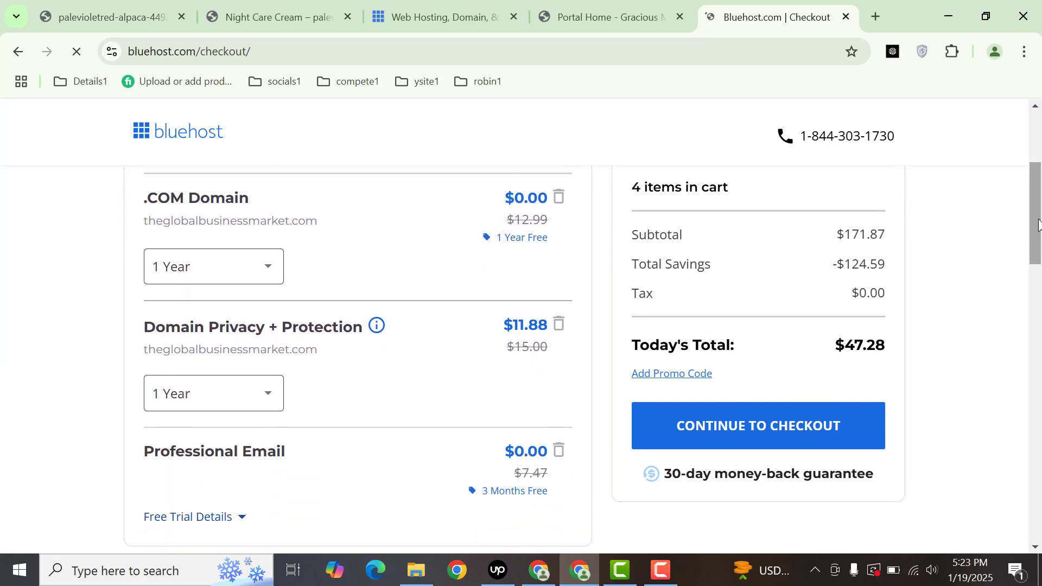
click(556, 324)
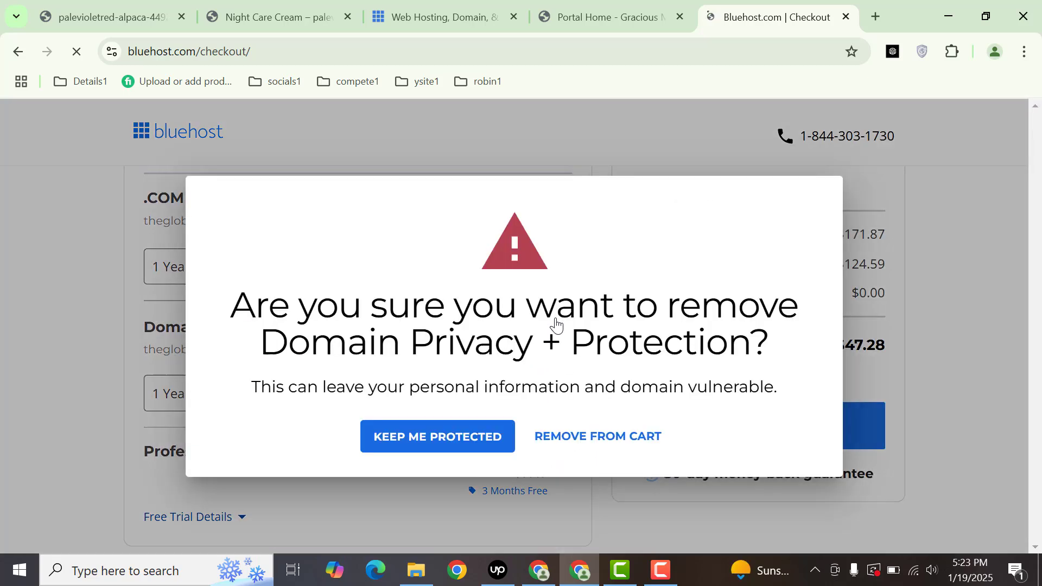
click(579, 435)
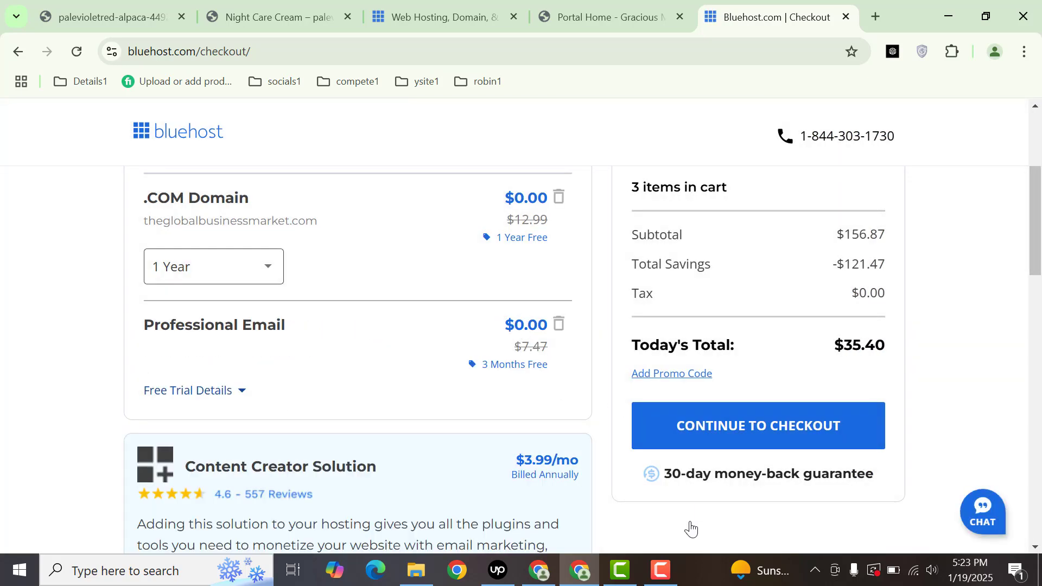
scroll(977, 518, up, 3)
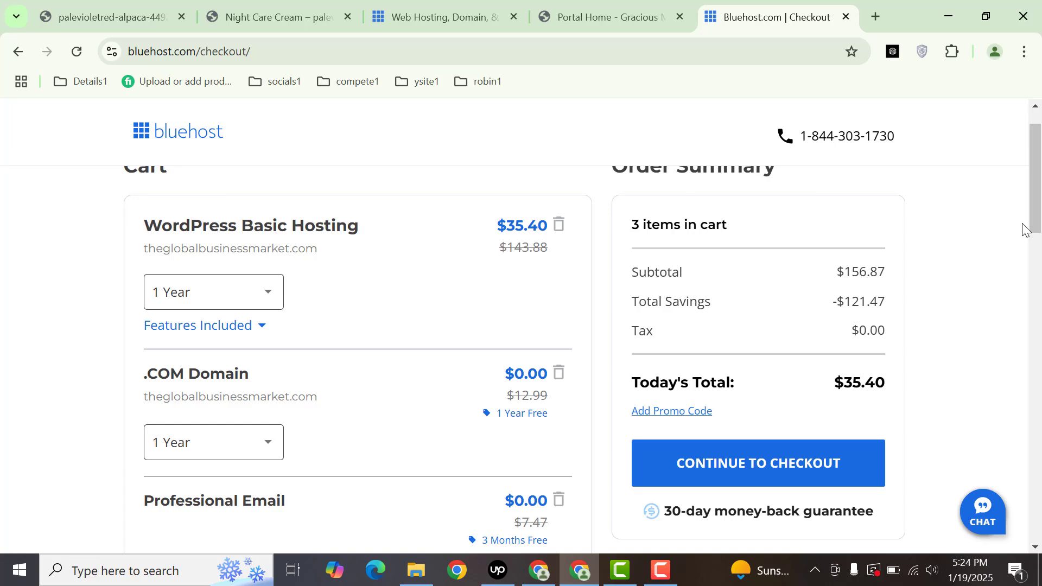
scroll(814, 380, down, 5)
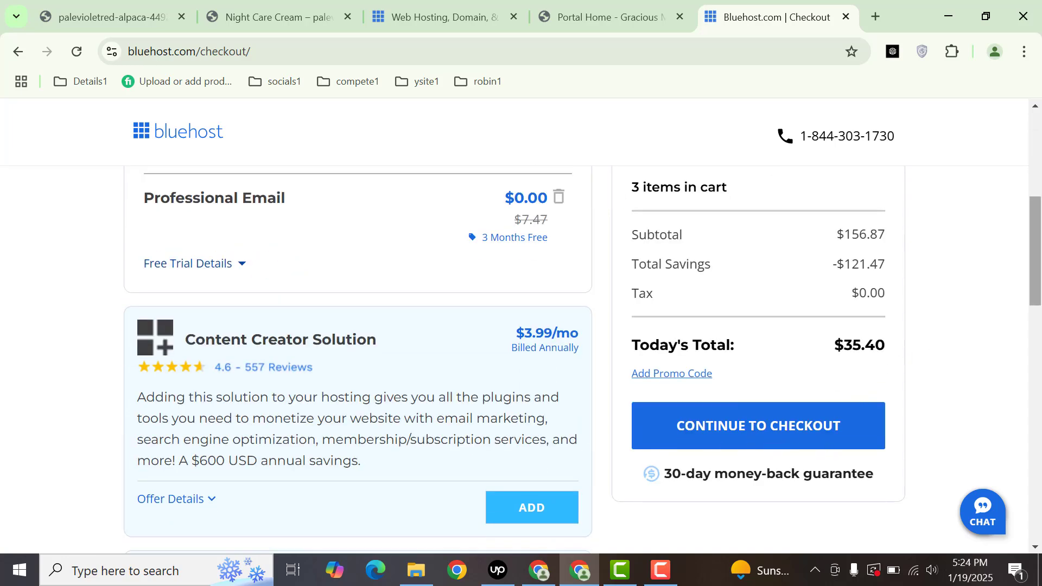
scroll(950, 271, up, 5)
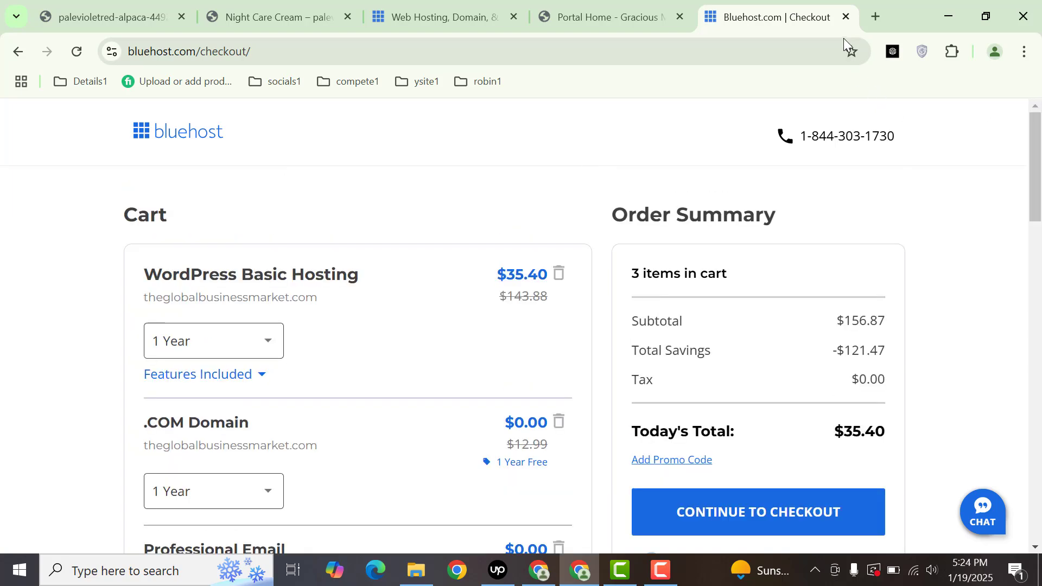
- Go to graciousmarketing.net in a new tab and open Account > Login
click(873, 16)
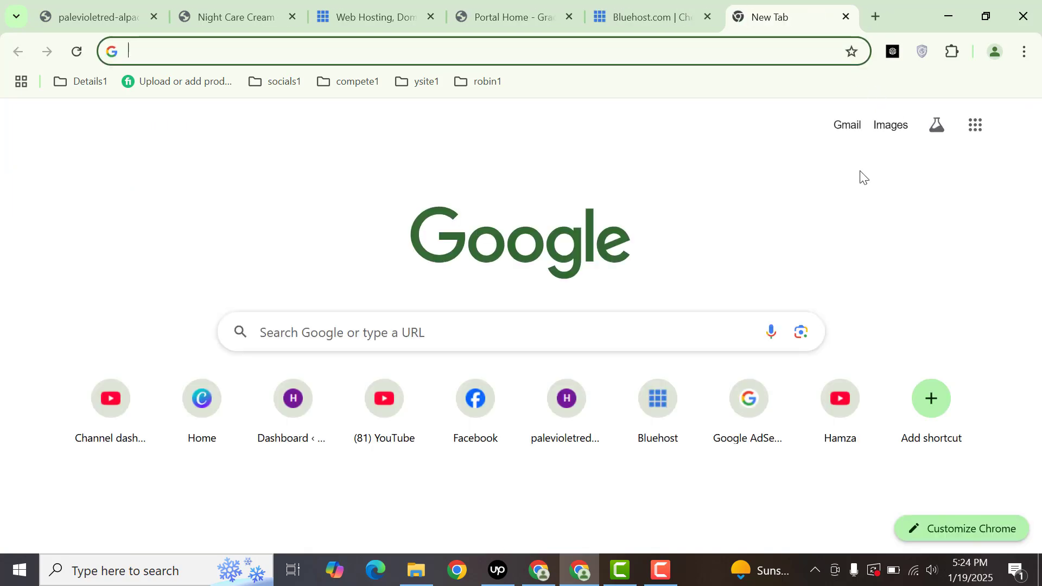
text(gra)
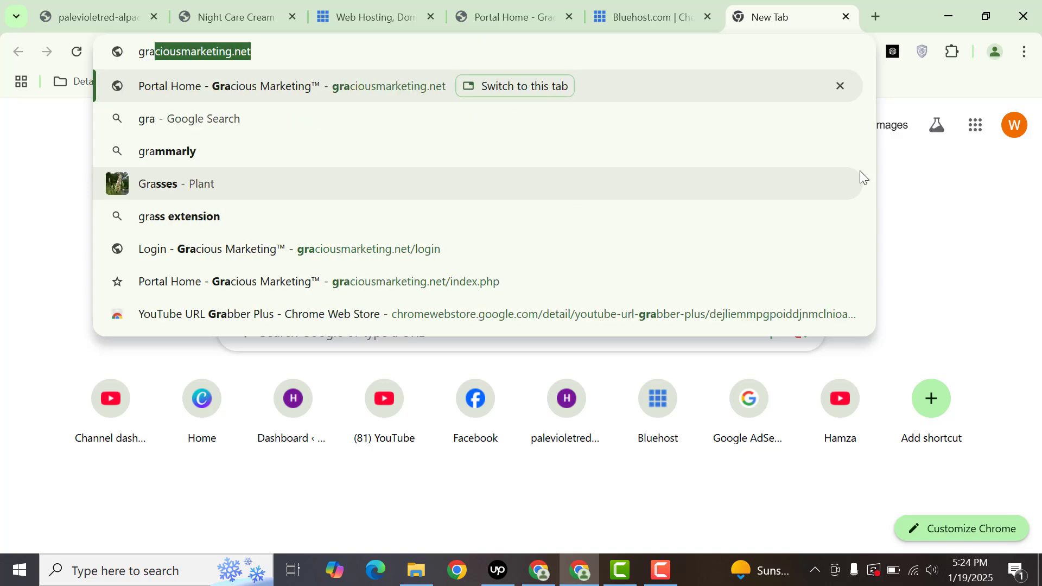
key(Return)
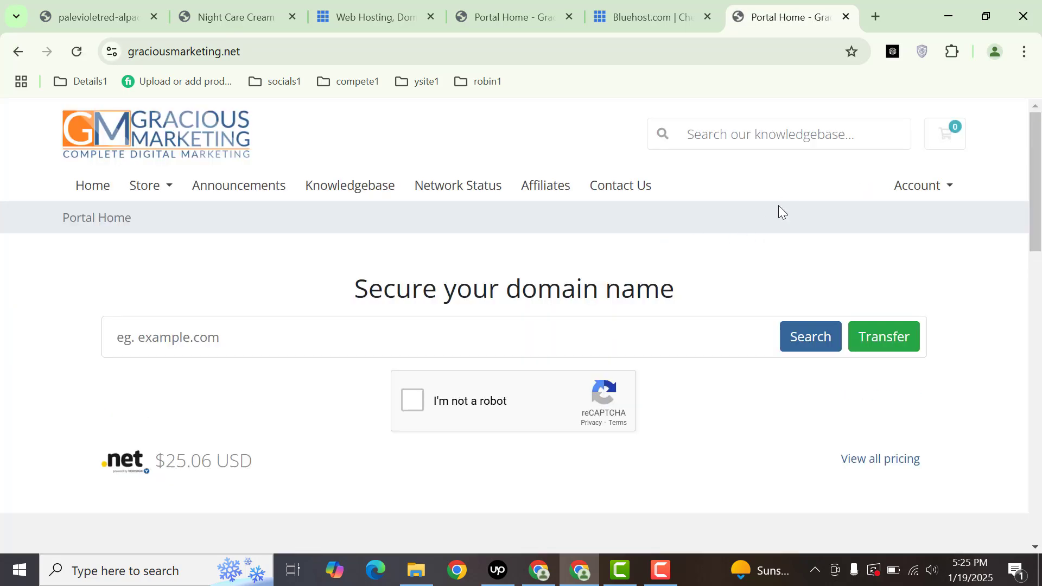
click(929, 187)
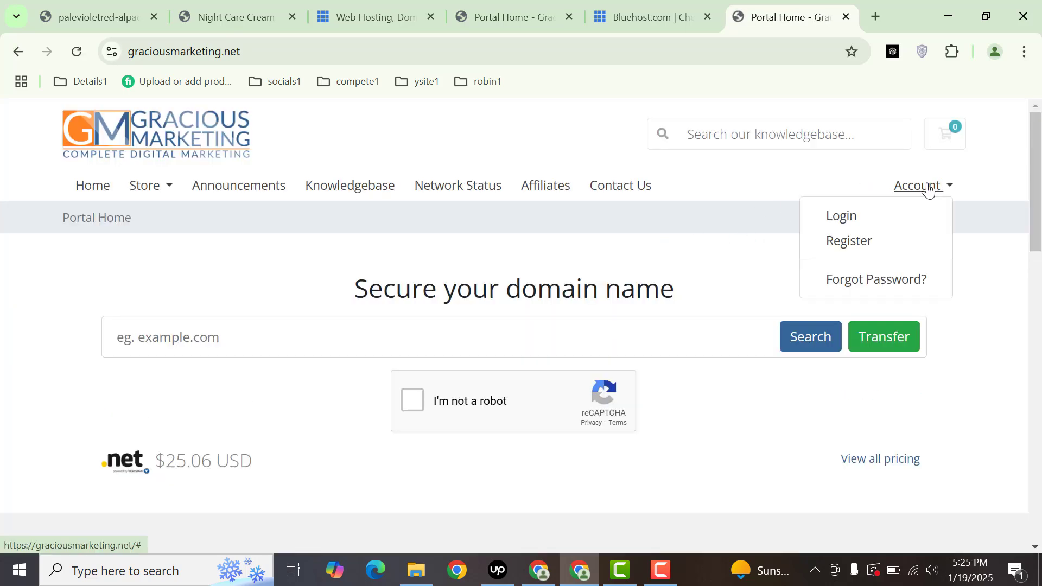
click(848, 223)
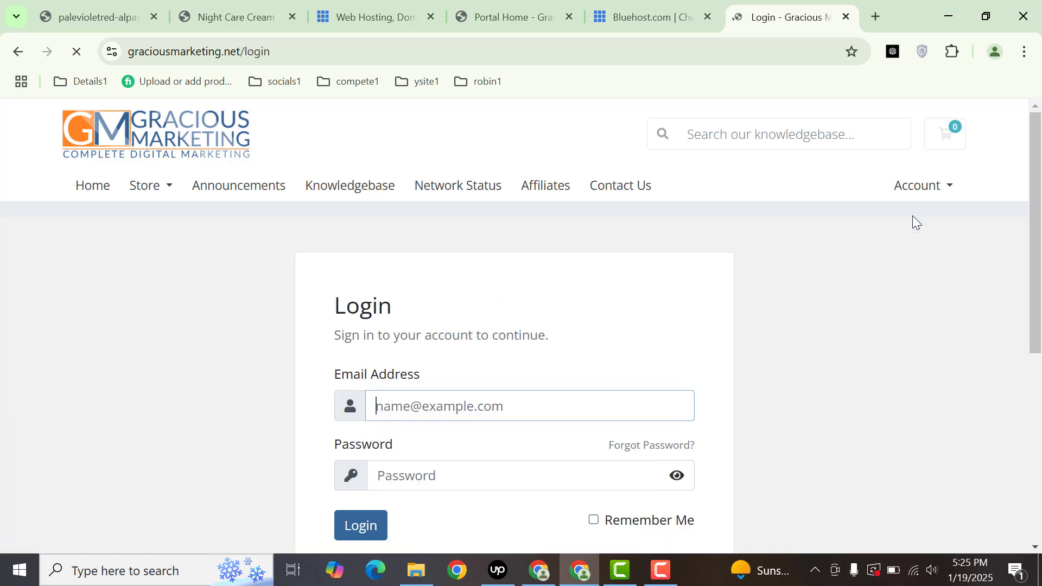
- Log in with the saved credentials, check the Domains list, then return to the Client Area
click(352, 531)
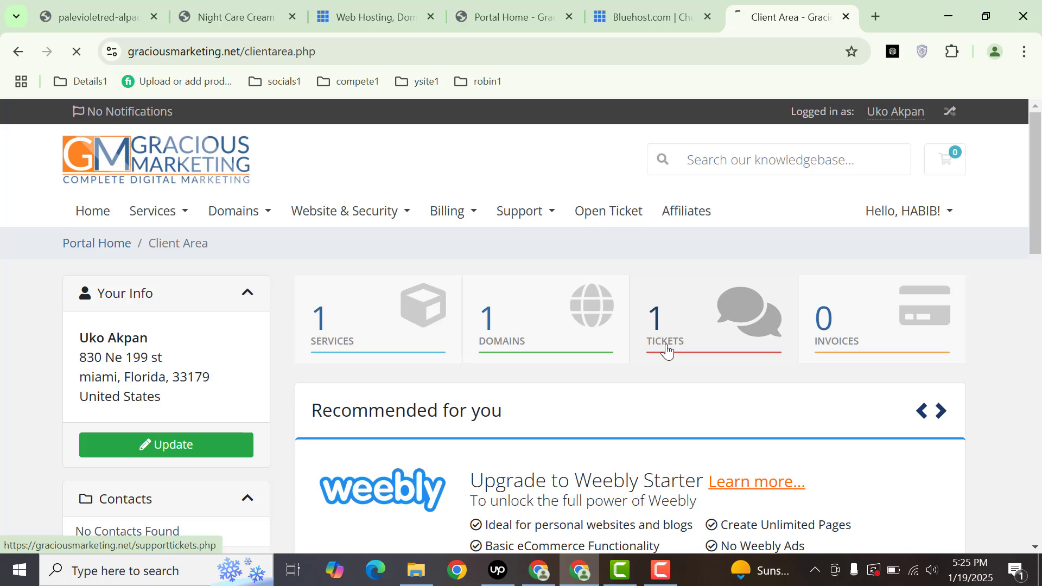
scroll(1041, 233, down, 2)
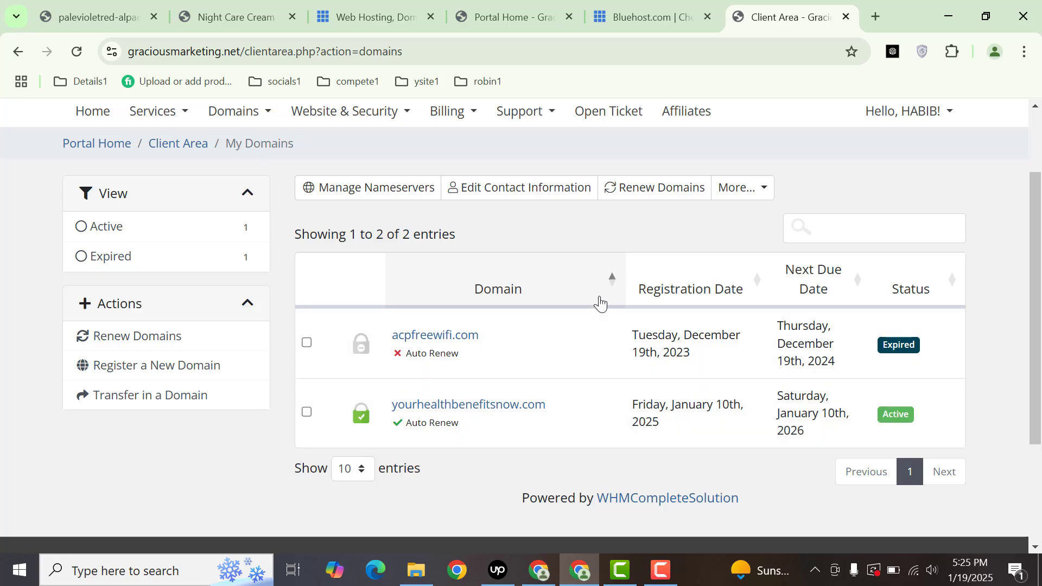
scroll(1031, 197, up, 2)
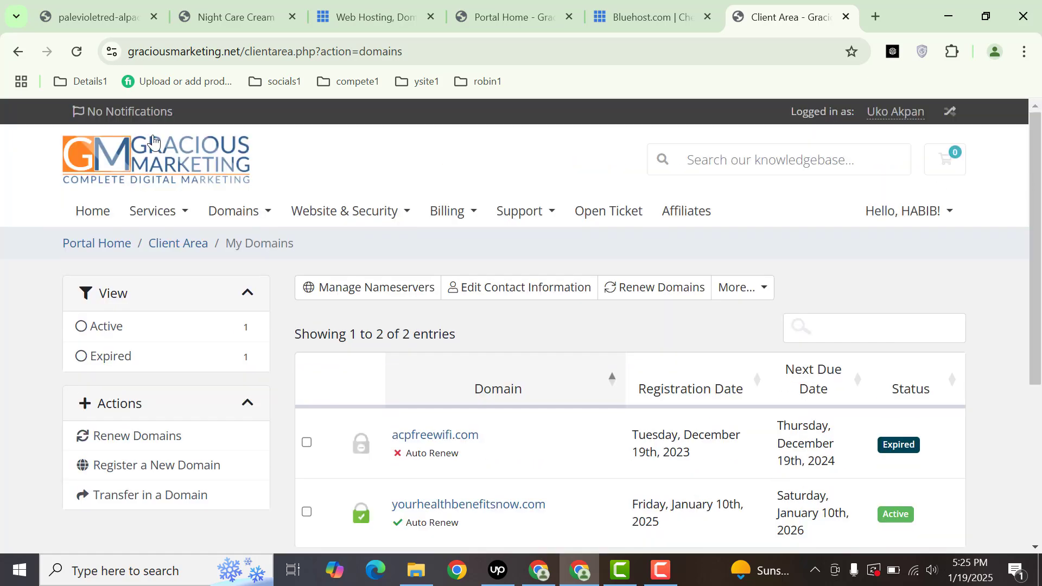
click(18, 51)
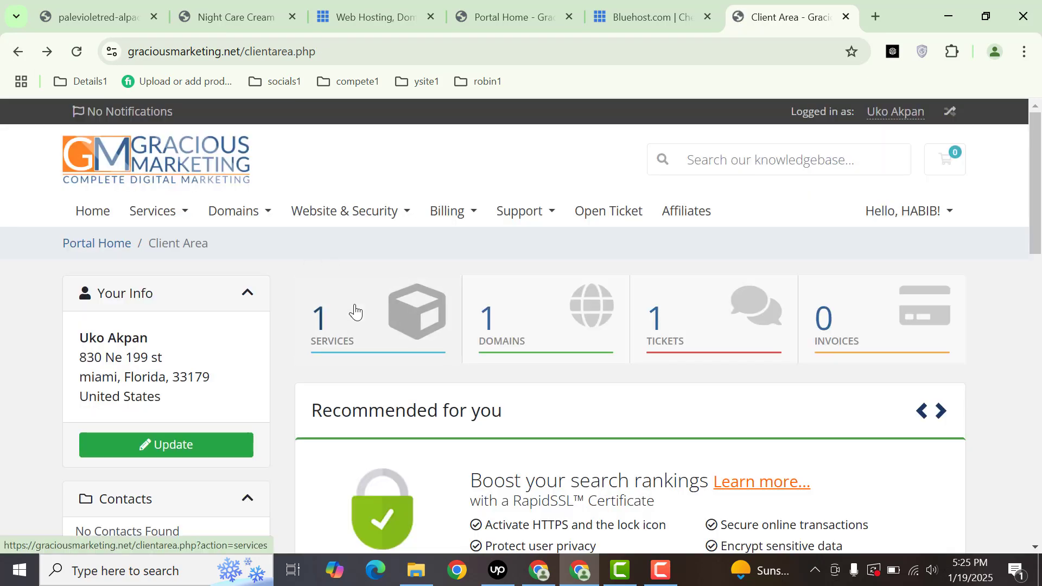
- Open Services and select the active Silver hosting plan for yourhealthbenefitsnow.com
click(353, 309)
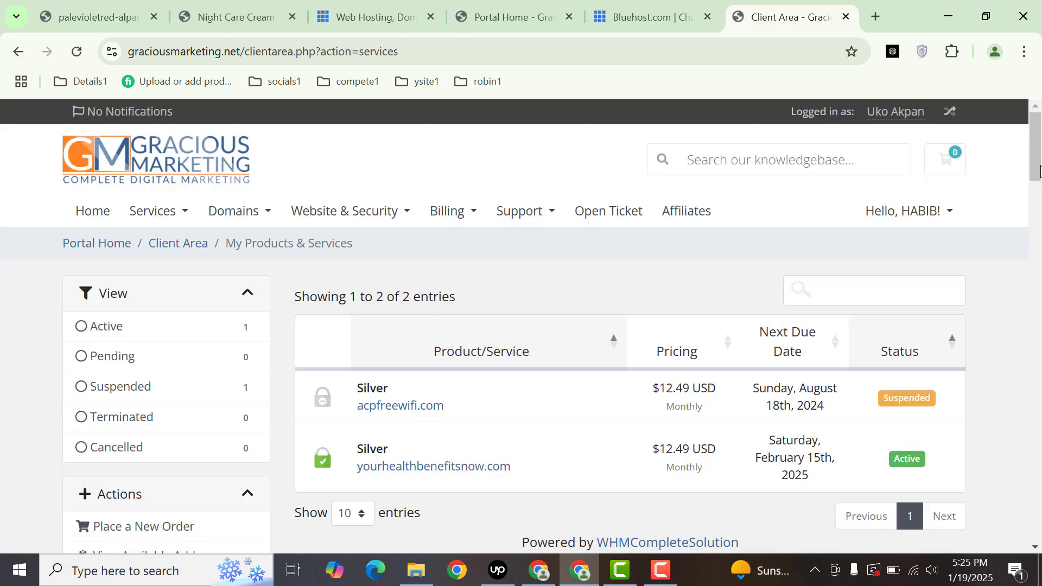
mouse_move(1040, 167)
mouse_down()
mouse_move(1040, 202)
mouse_move(1039, 173)
mouse_up()
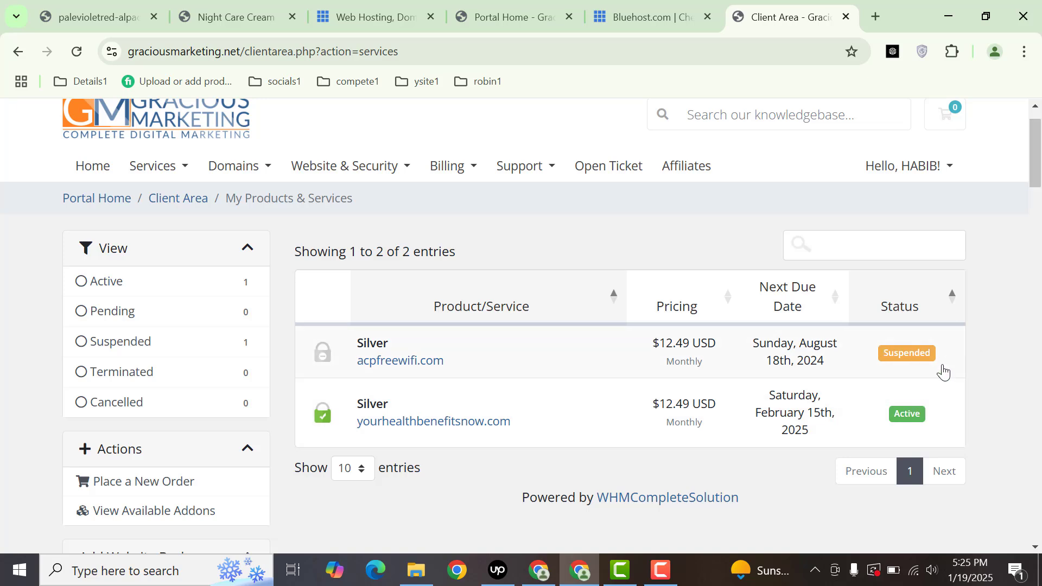
click(912, 419)
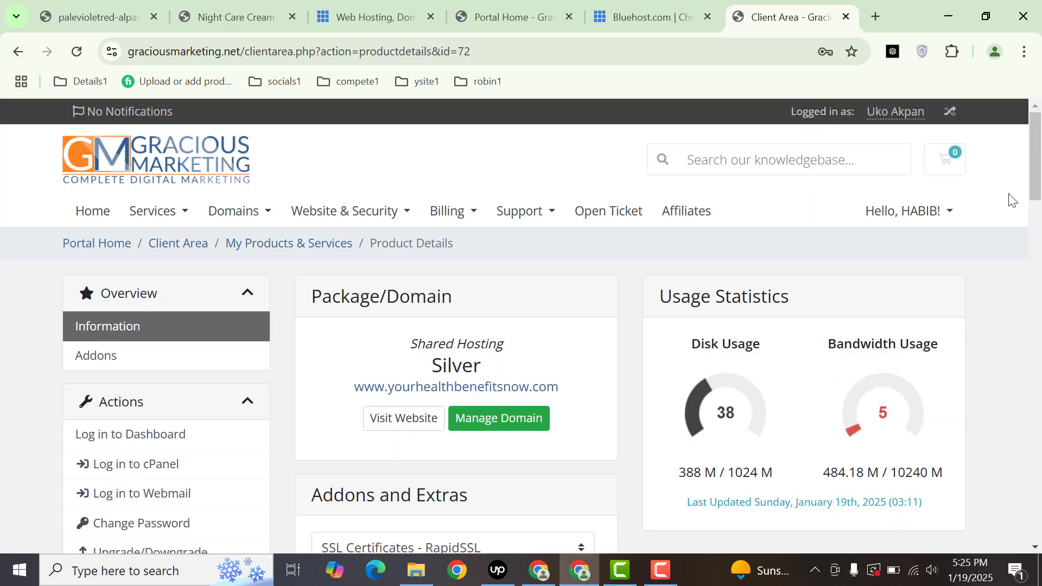
mouse_move(1040, 172)
mouse_down()
mouse_move(1039, 293)
mouse_move(1031, 184)
mouse_up()
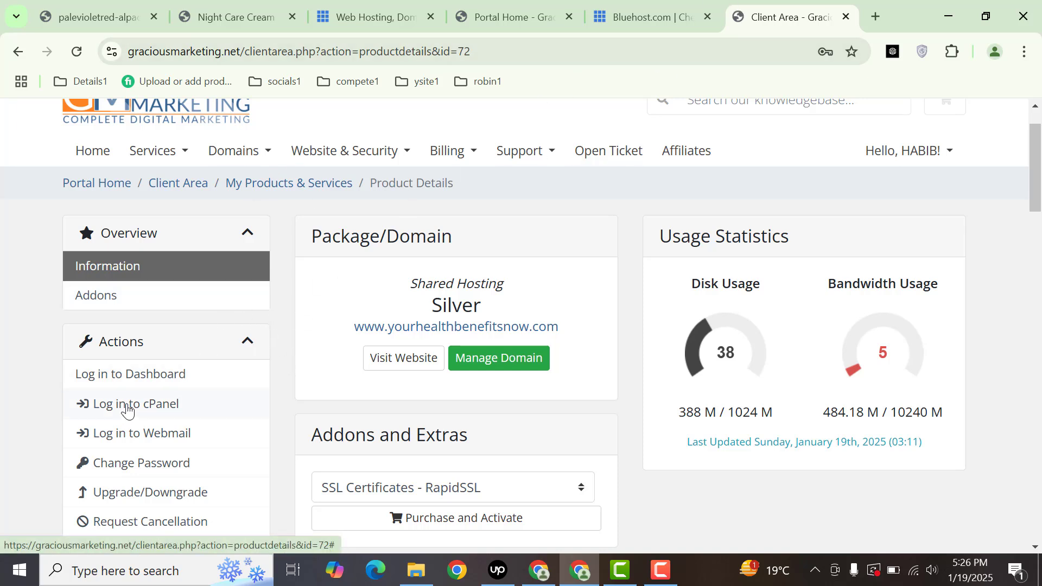
- Log in to cPanel and scroll the Tools page down to Top Applications
click(139, 404)
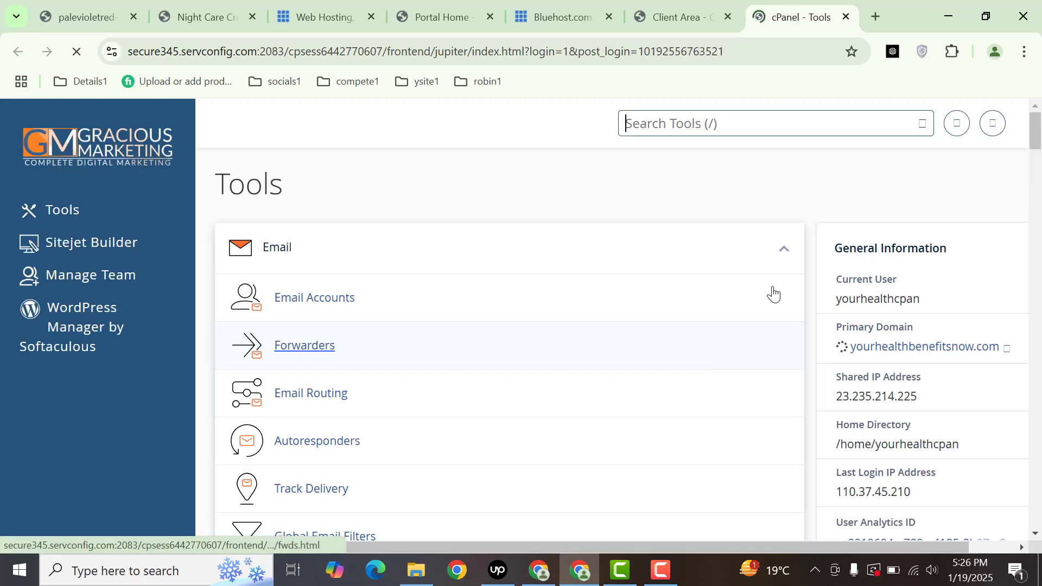
drag(1039, 134, 1039, 336)
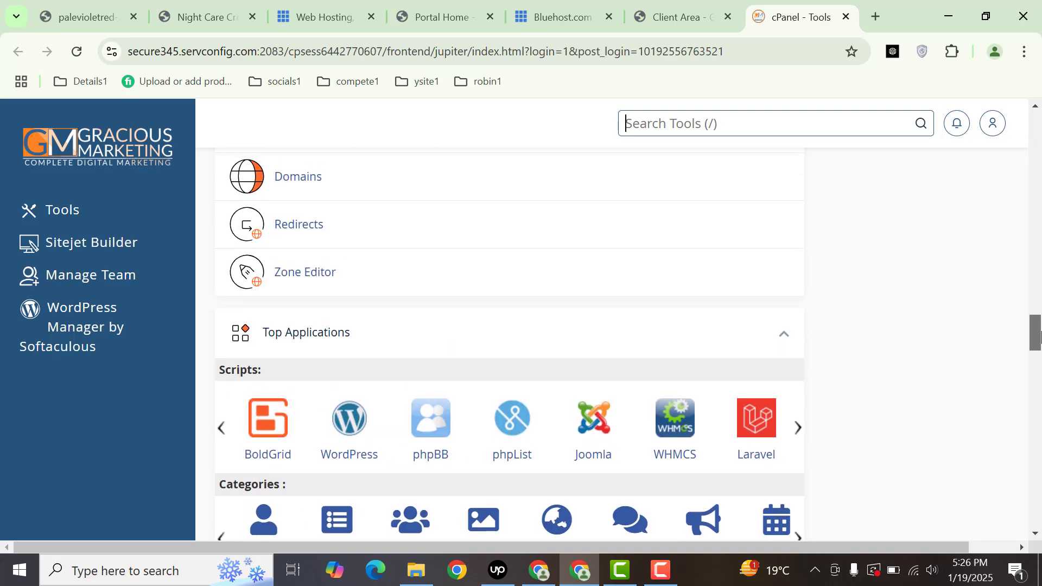
click(353, 426)
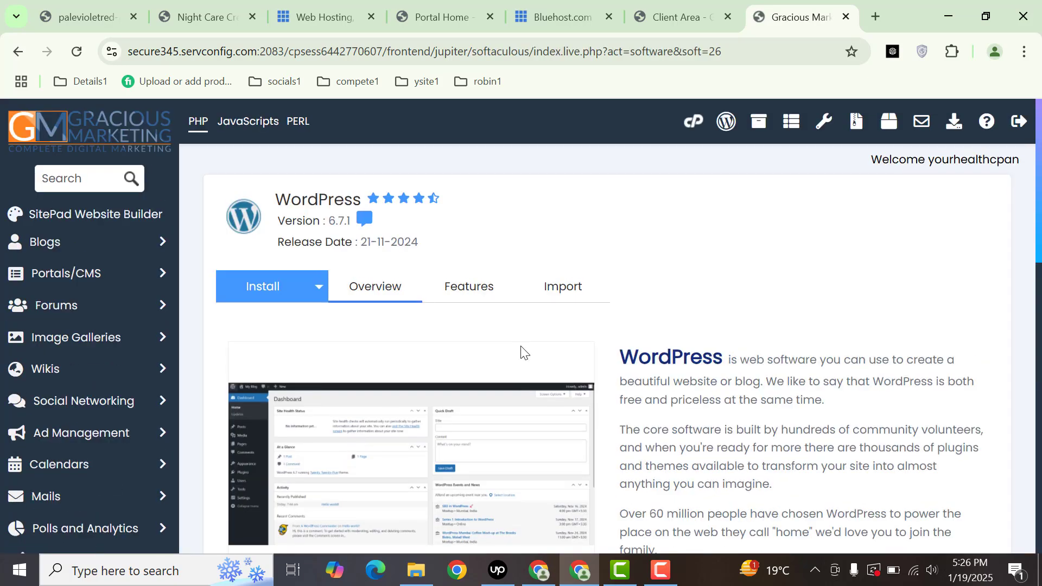
scroll(651, 352, down, 4)
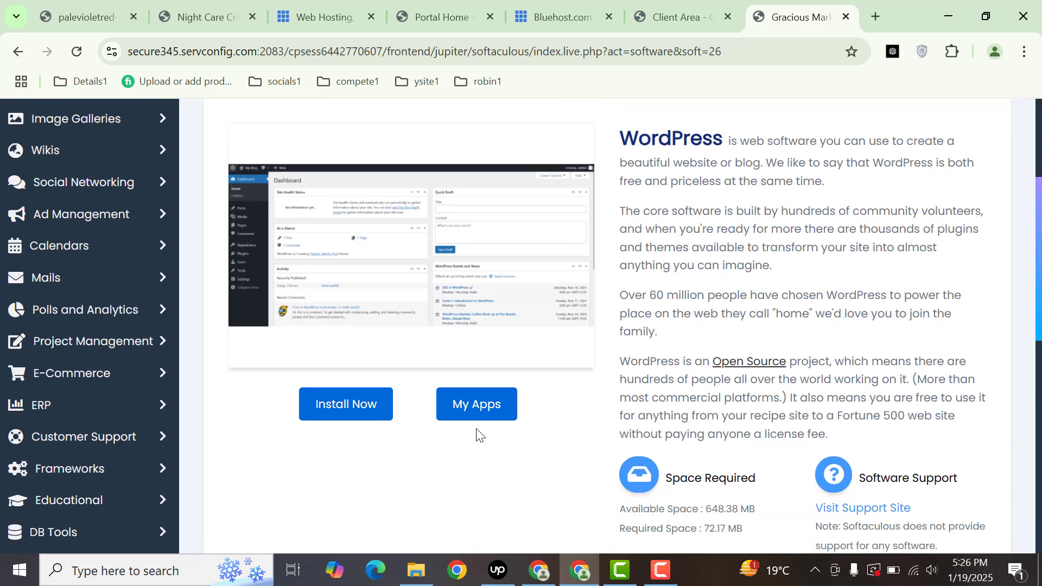
click(345, 417)
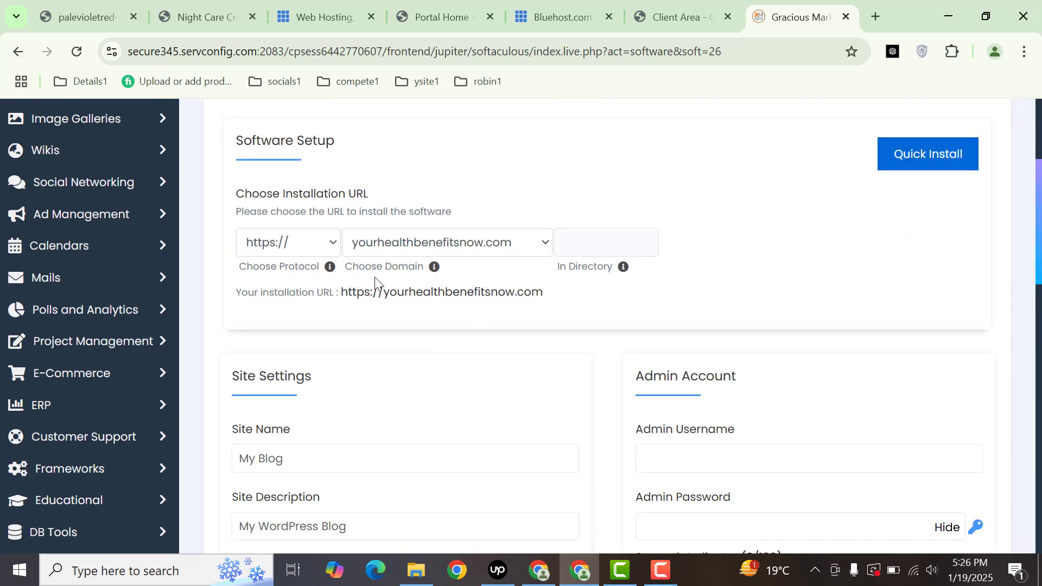
click(407, 242)
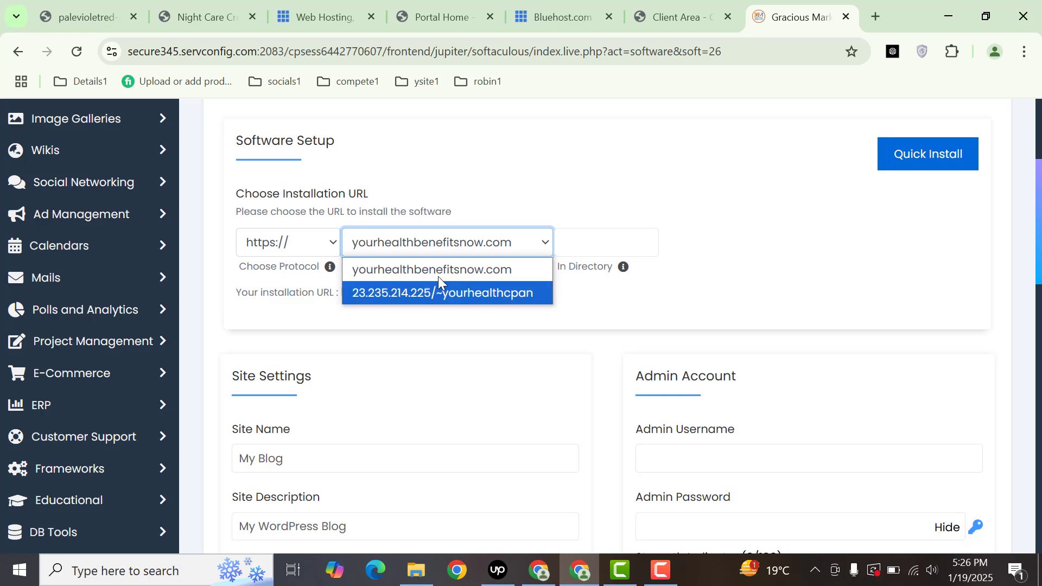
click(420, 247)
click(287, 246)
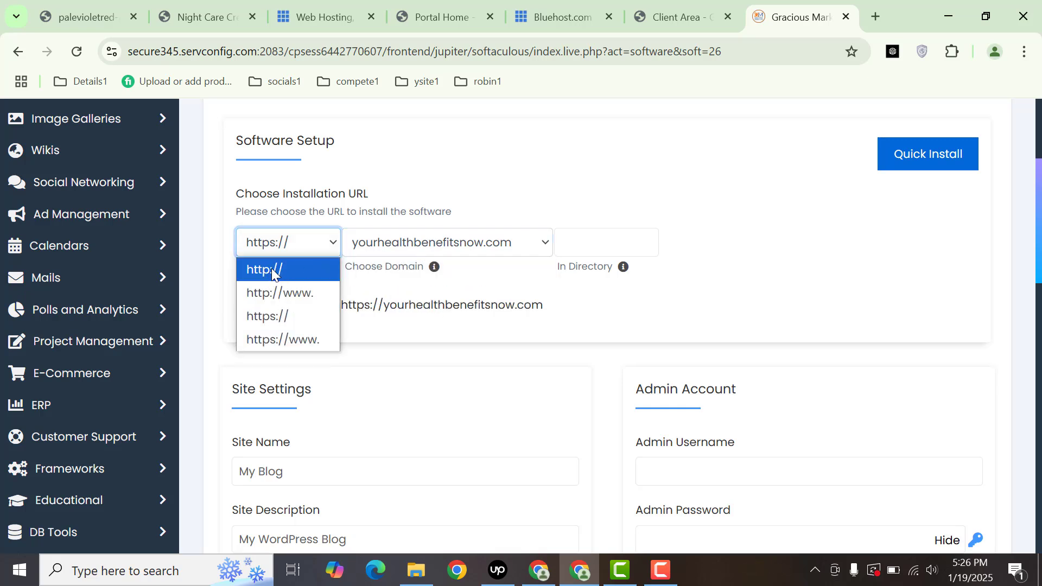
click(271, 269)
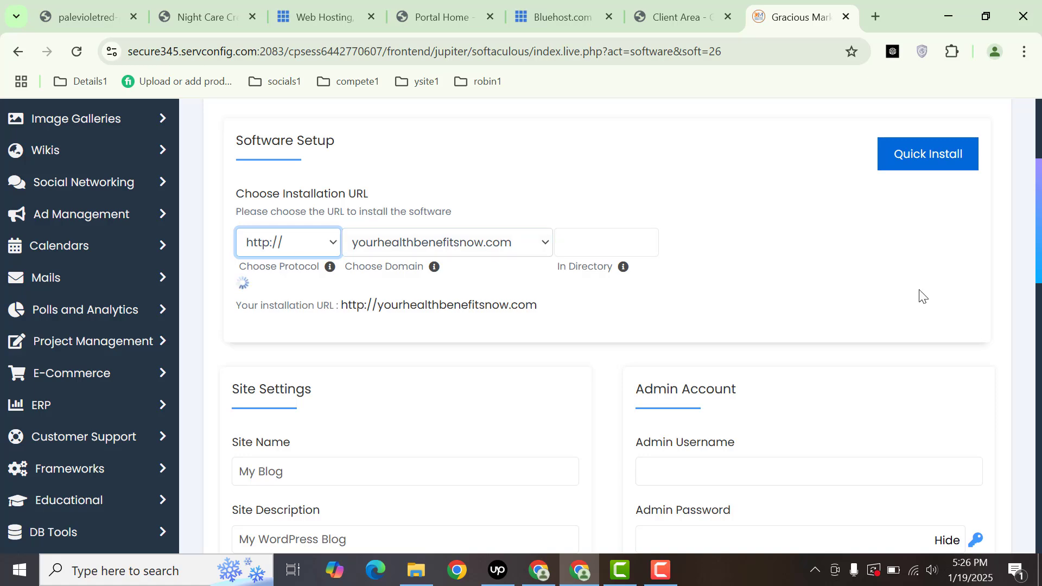
drag(1040, 239, 1033, 275)
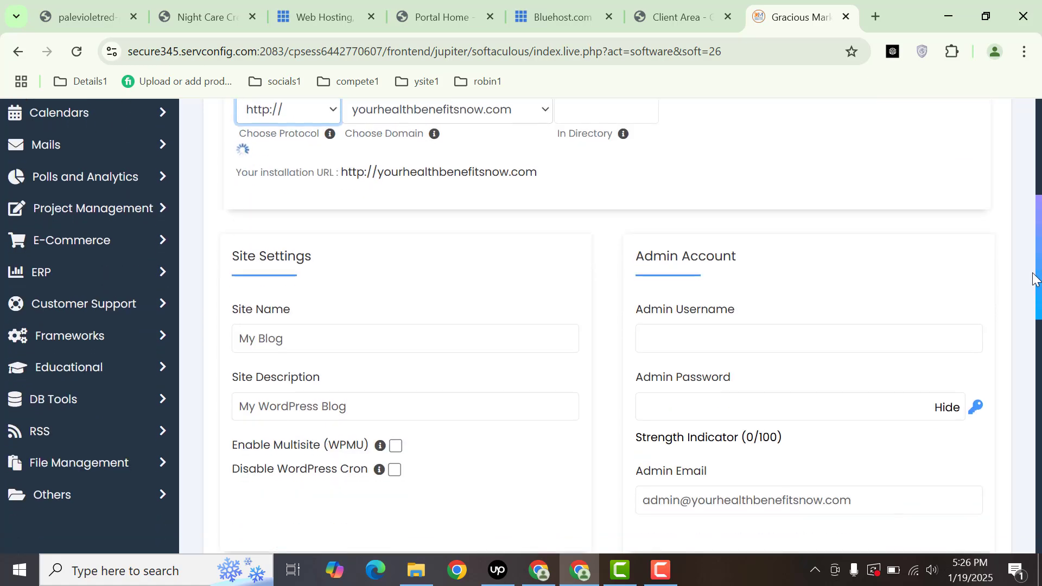
- Enter the admin username and password, and replace the admin email with a new address
click(690, 349)
text(username)
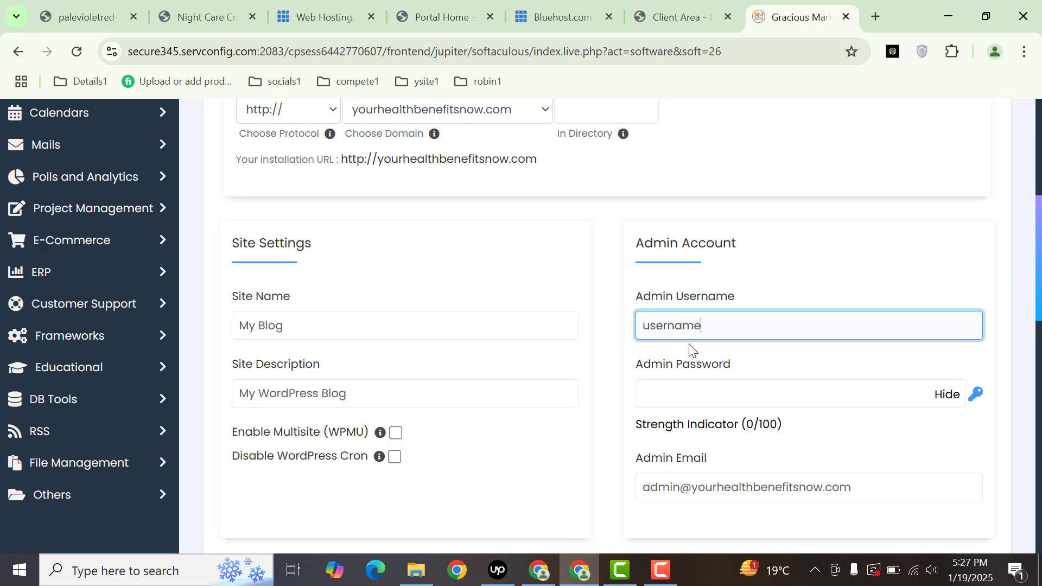
key(Tab)
text(password)
key(Tab)
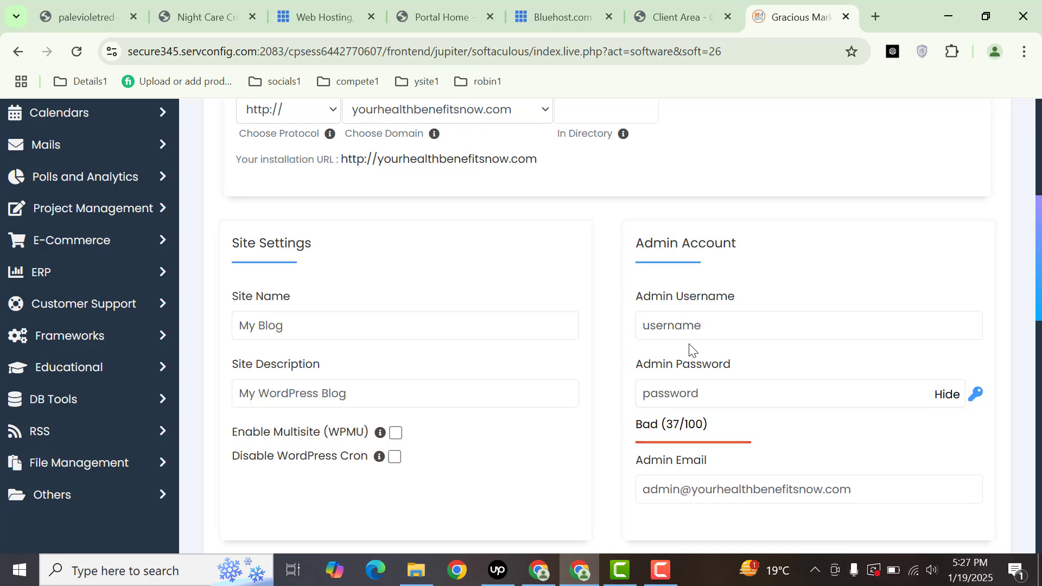
click(709, 479)
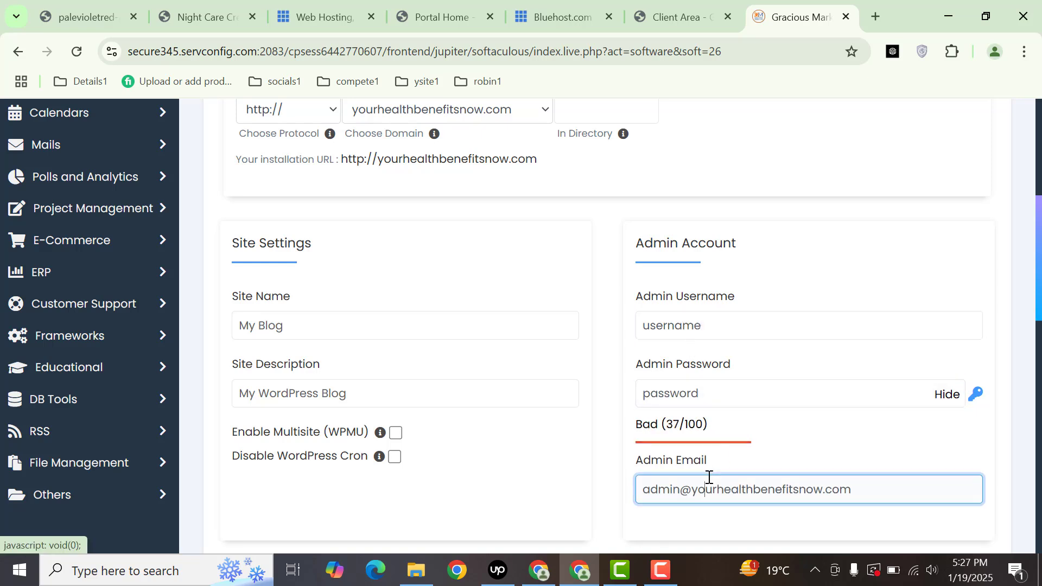
key(ctrl+a)
text(yo)
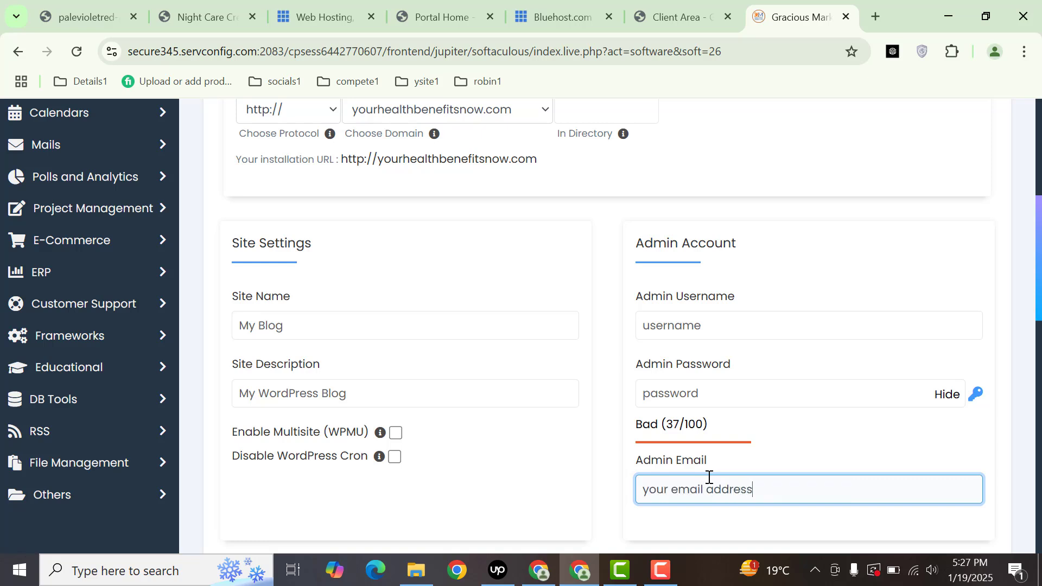
drag(1040, 304, 1038, 426)
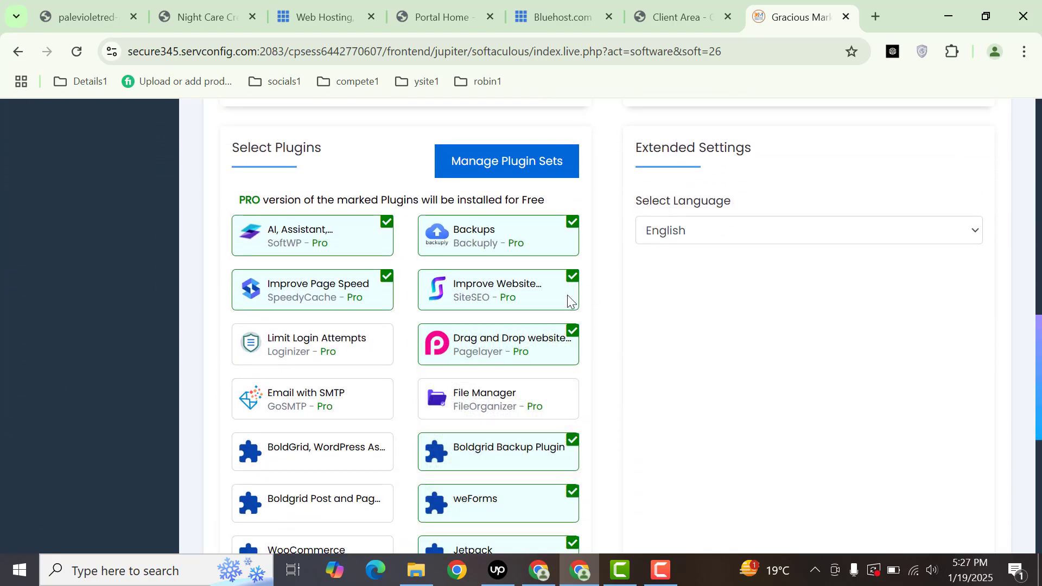
- Uncheck the Backuply, SoftWP, SiteSEO and SpeedyCache extra plugins
click(526, 245)
click(359, 249)
click(478, 301)
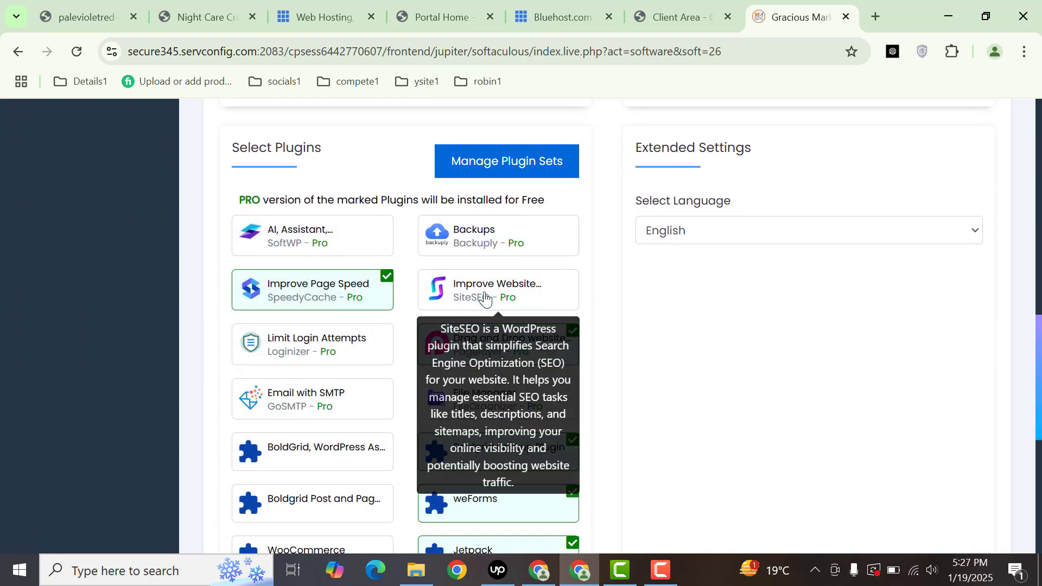
click(317, 293)
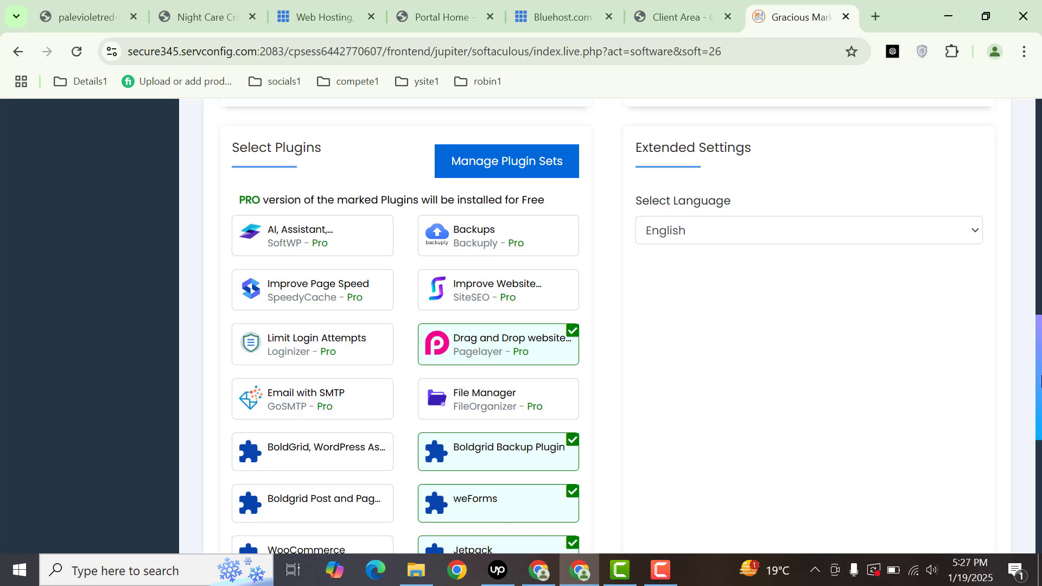
- Fill 'Email installation details to' with the suggested email address
drag(1040, 380, 1040, 483)
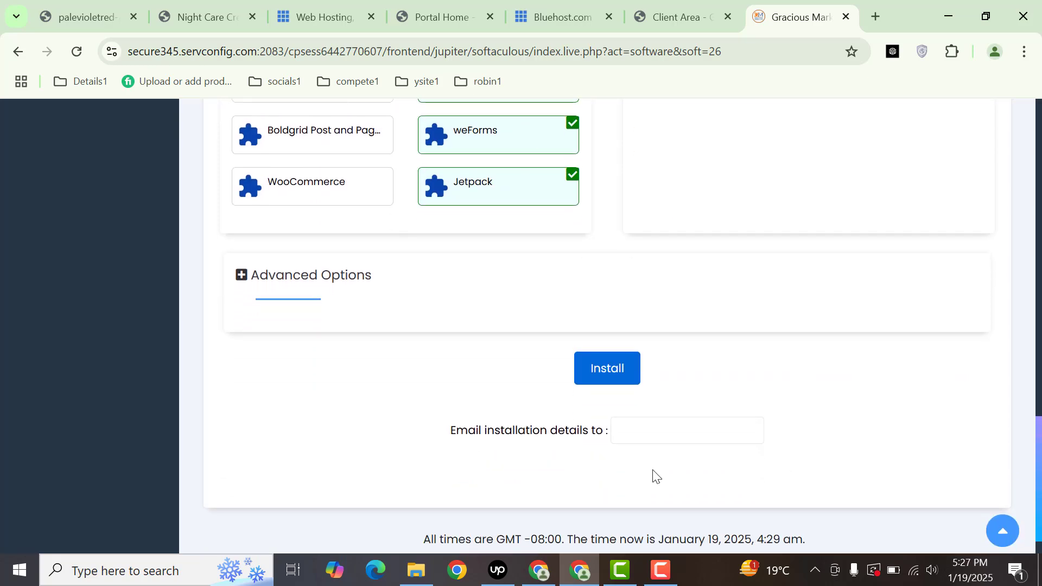
click(649, 425)
click(724, 466)
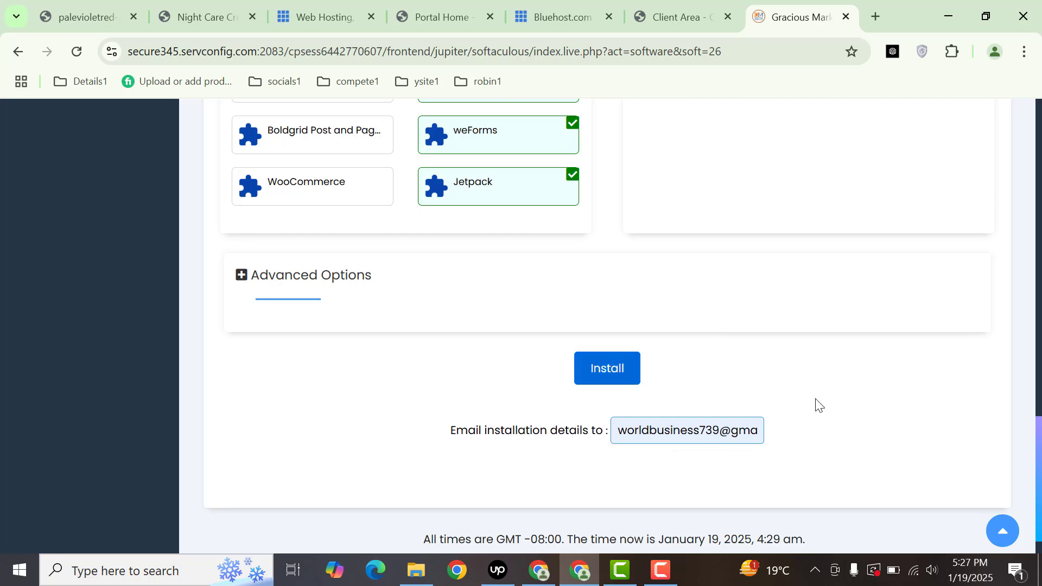
click(1032, 460)
drag(1040, 477, 993, 125)
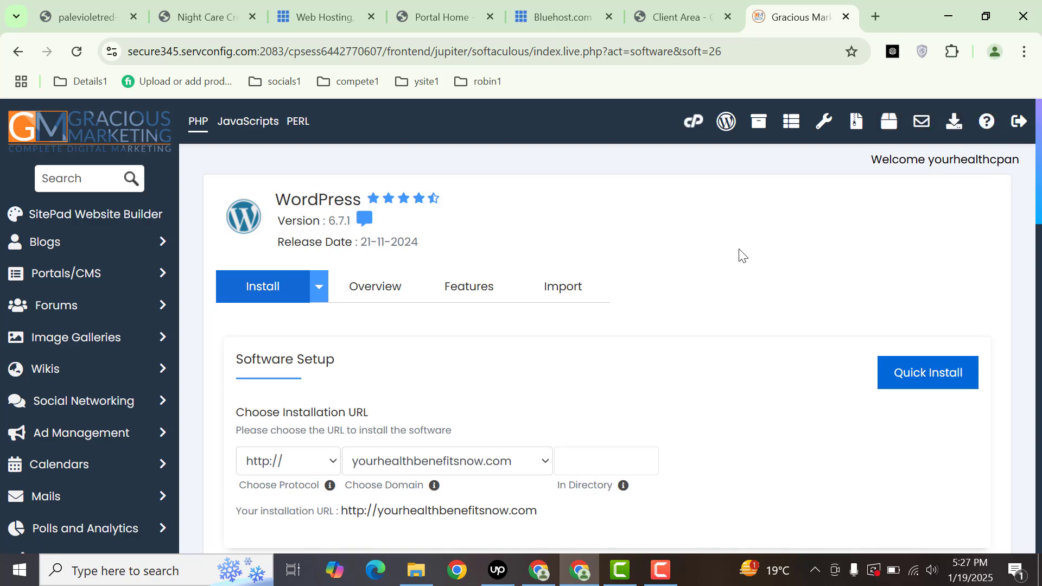
click(875, 17)
- Load the 1.enablebusinessmarket.com home page, dropping the /404.html ending
text(1.)
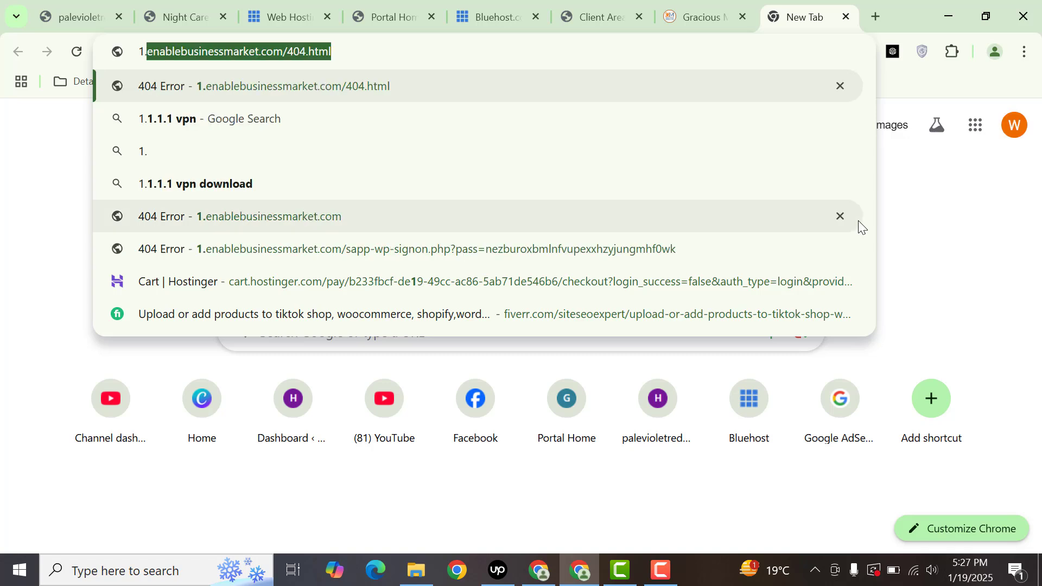
key(End)
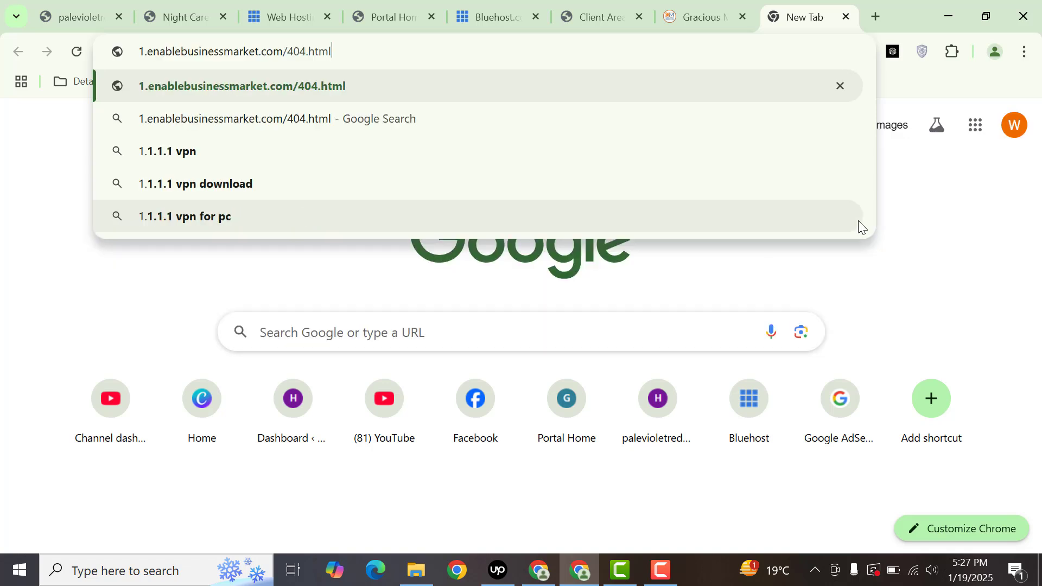
key(shift+Left)
key(shift+Left)
key(shift+Left)
key(shift+Left)
key(shift+Left)
key(shift+Left)
key(shift+Left)
key(shift+Left)
key(shift+Left)
key(BackSpace)
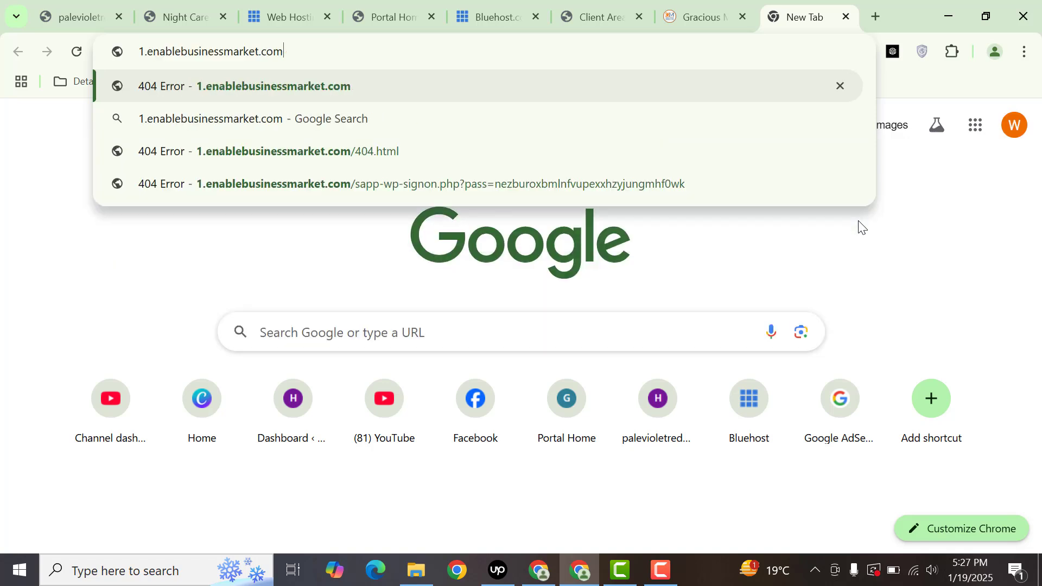
key(Return)
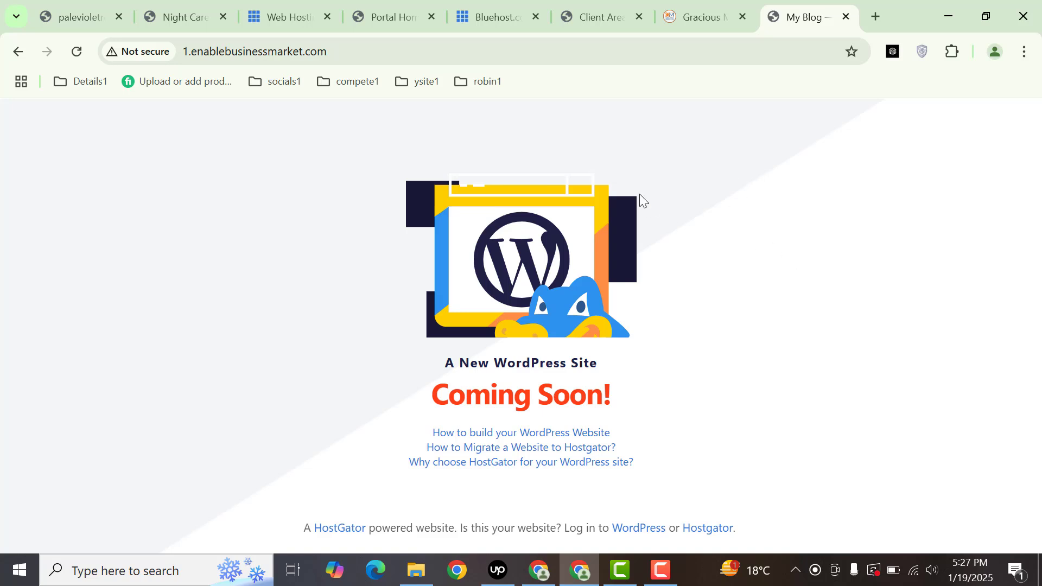
- Copy the site URL and open its /wp-admin login page in another tab
click(530, 51)
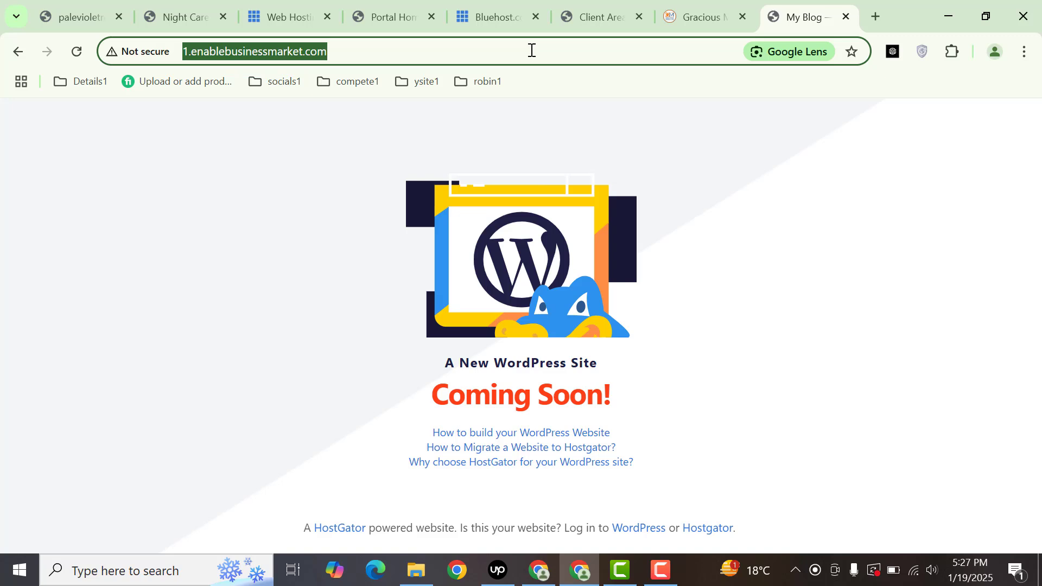
click(531, 50)
key(ctrl+a)
key(ctrl+c)
click(881, 5)
key(ctrl+v)
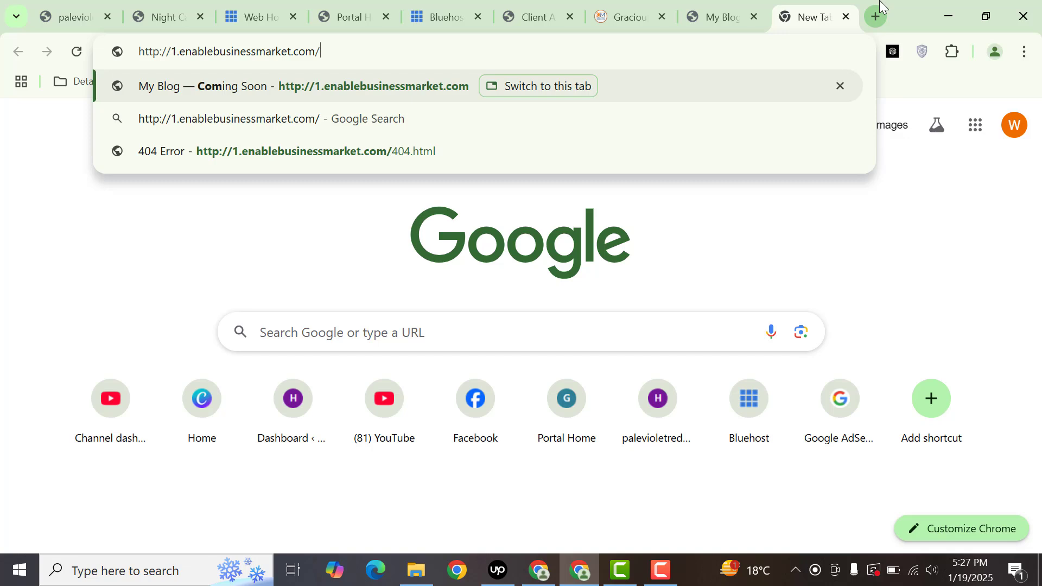
text(wp-admin)
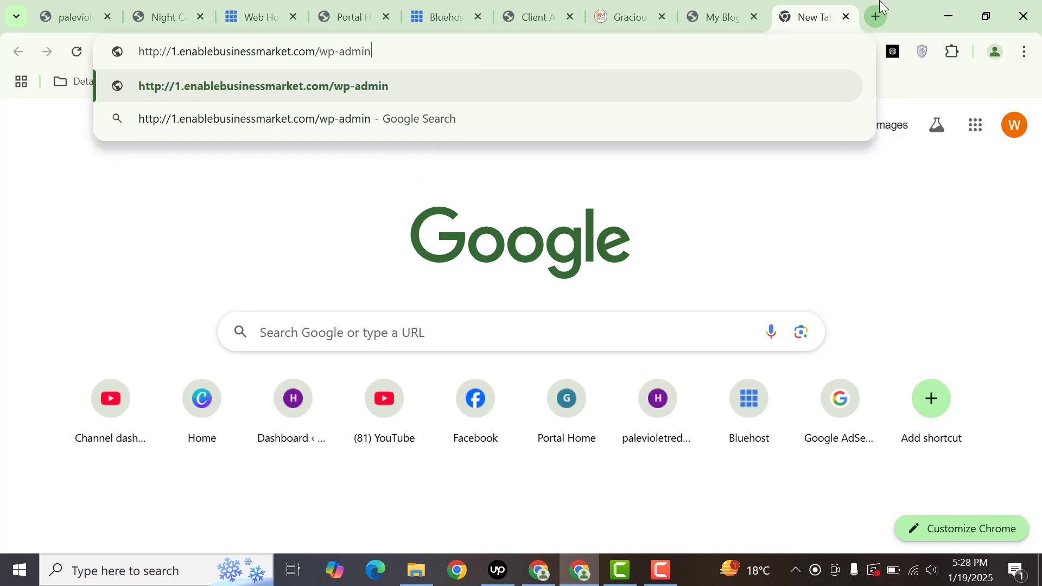
key(Return)
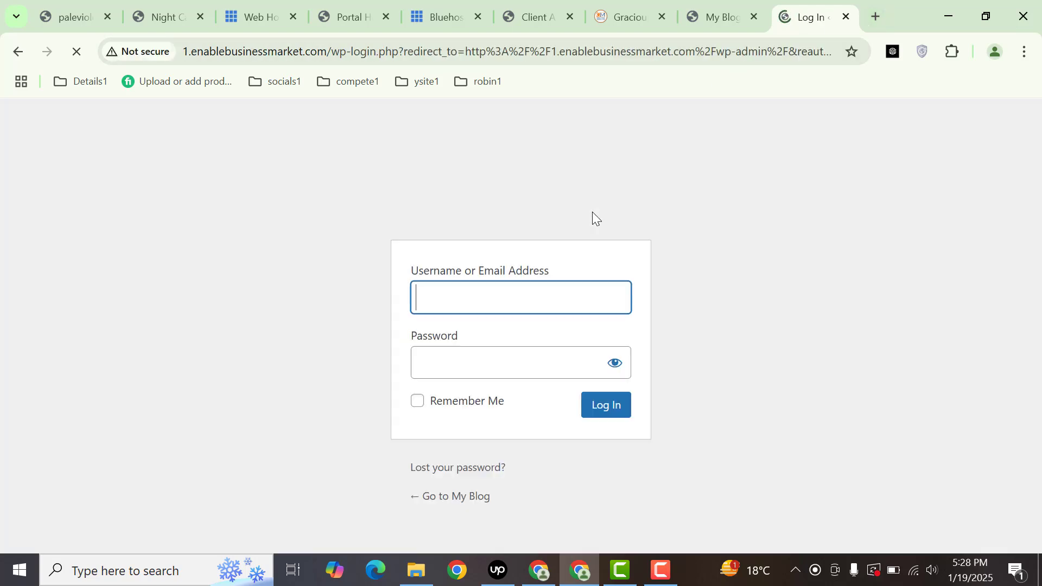
- Log in with the admin username and password, and let Chrome save the login
click(551, 298)
text(a)
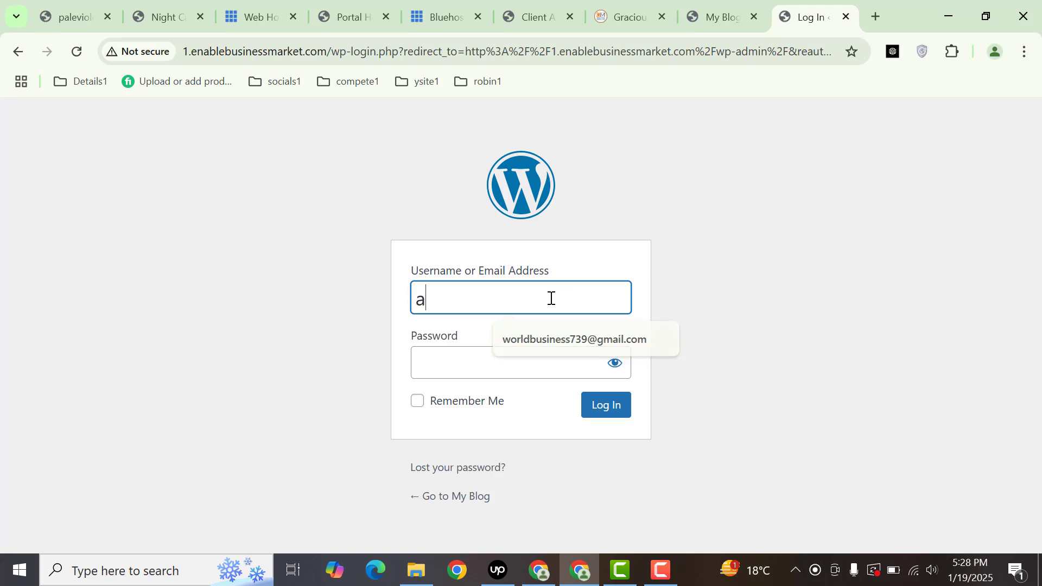
text(dmin1)
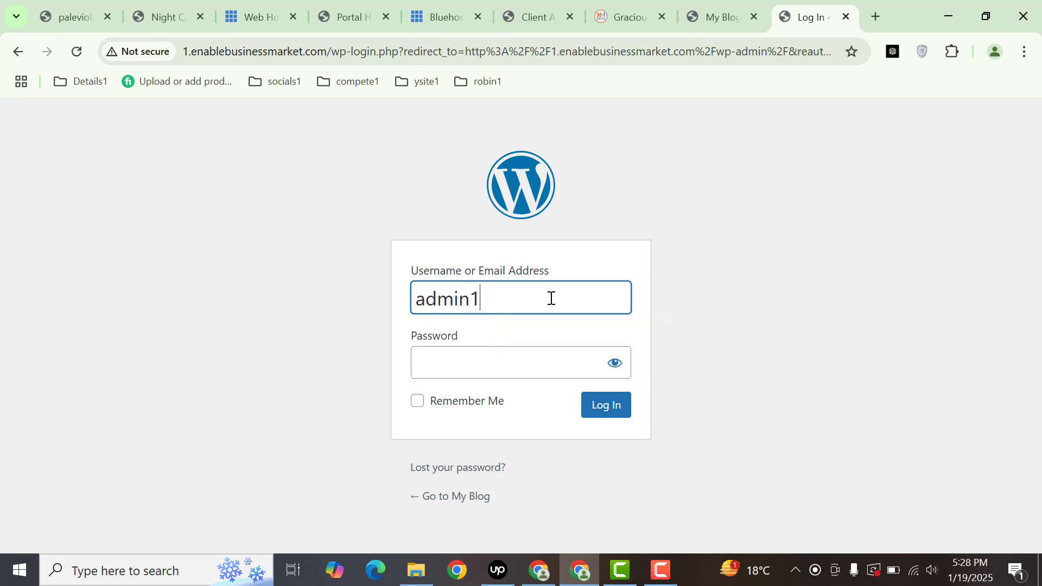
text(0)
key(Tab)
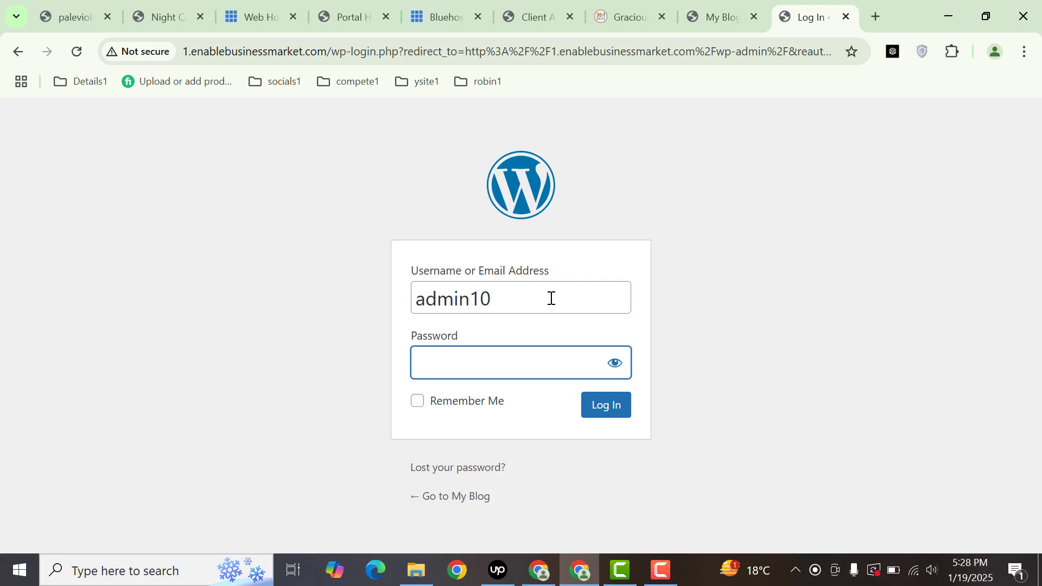
text(a)
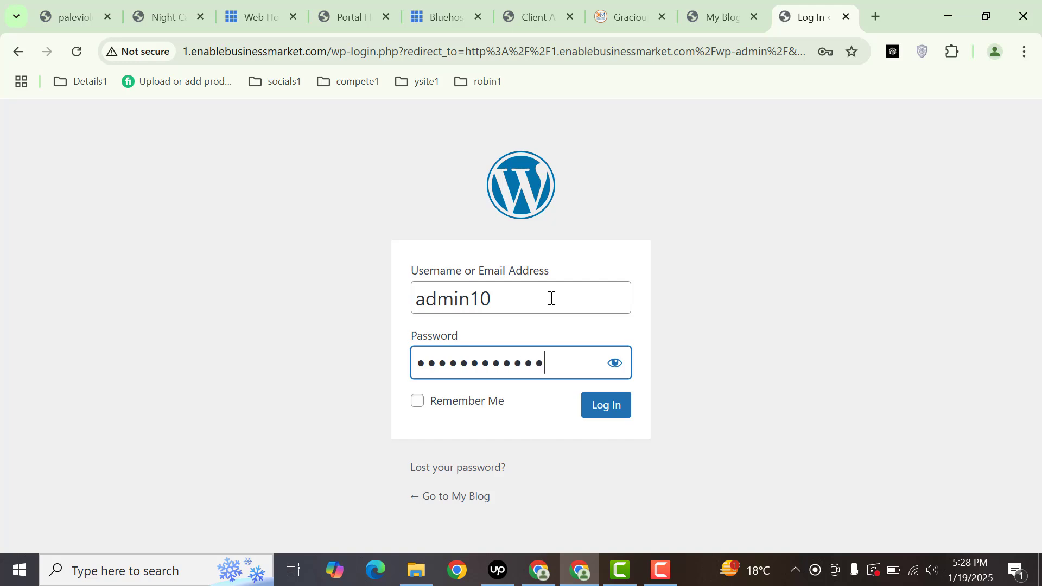
key(Return)
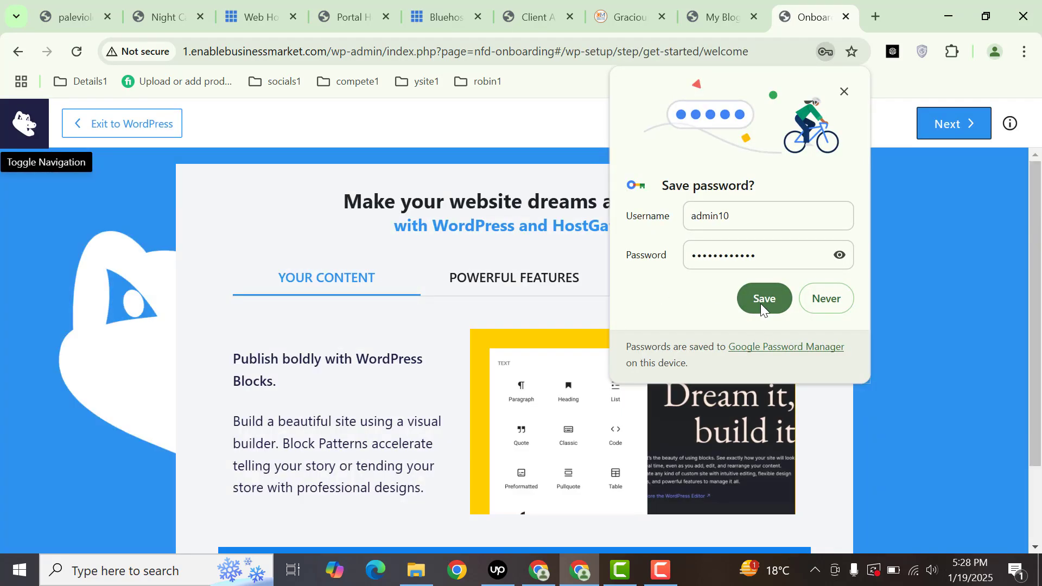
click(760, 304)
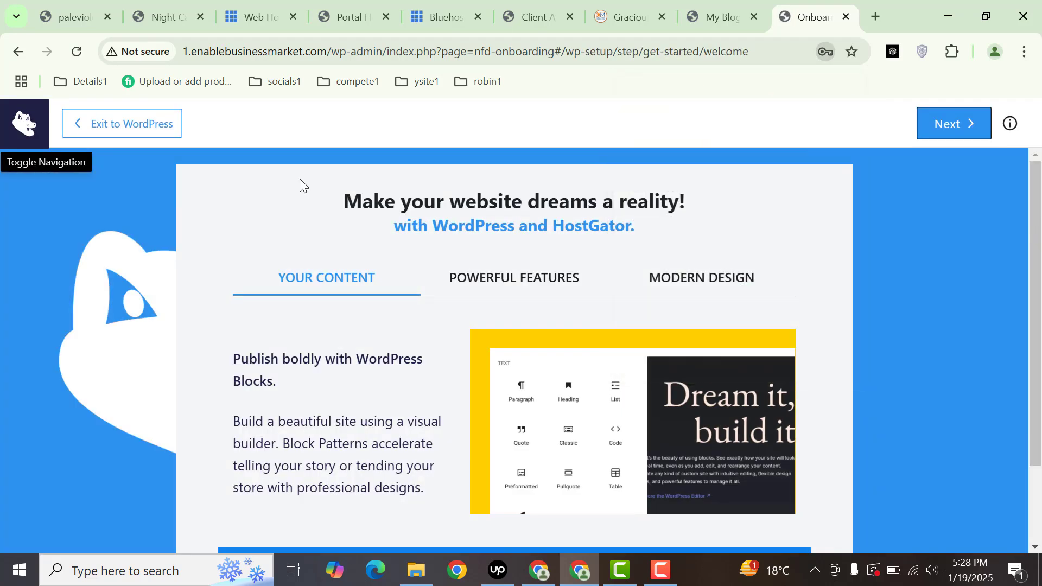
- Exit the HostGator onboarding and deactivate The HostGator Plugin without giving feedback
click(133, 133)
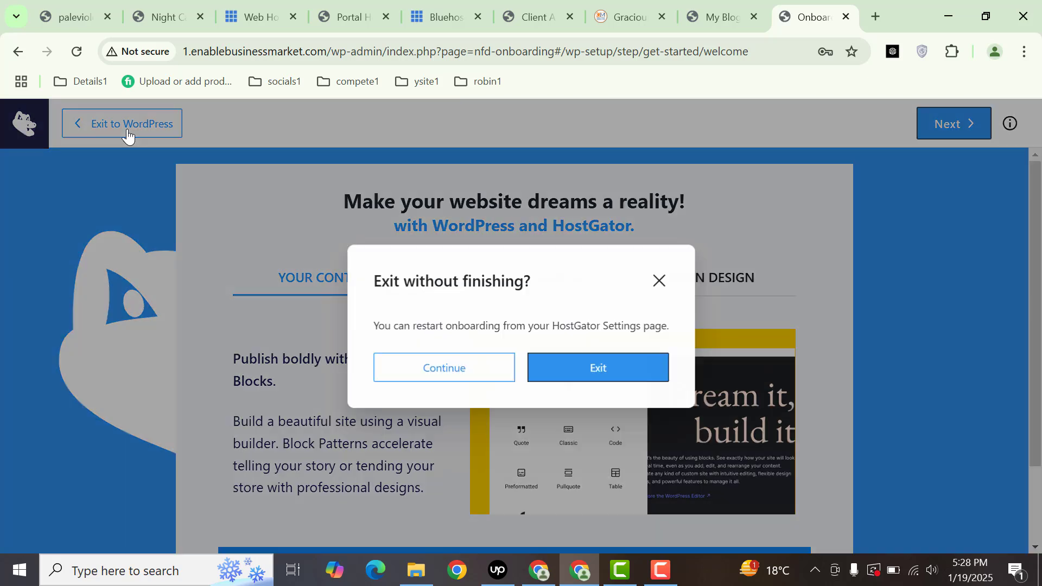
click(551, 367)
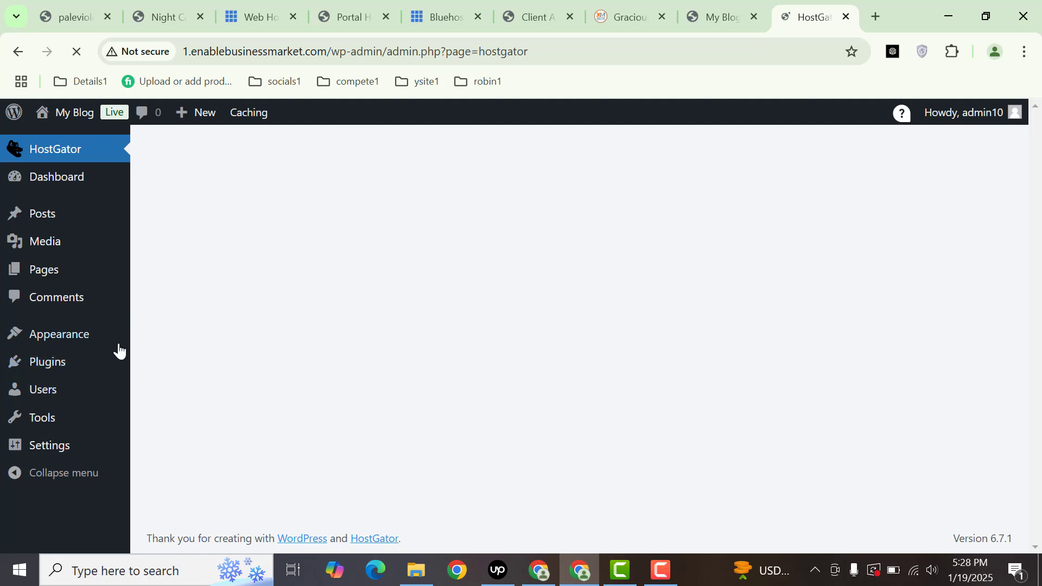
mouse_move(15, 364)
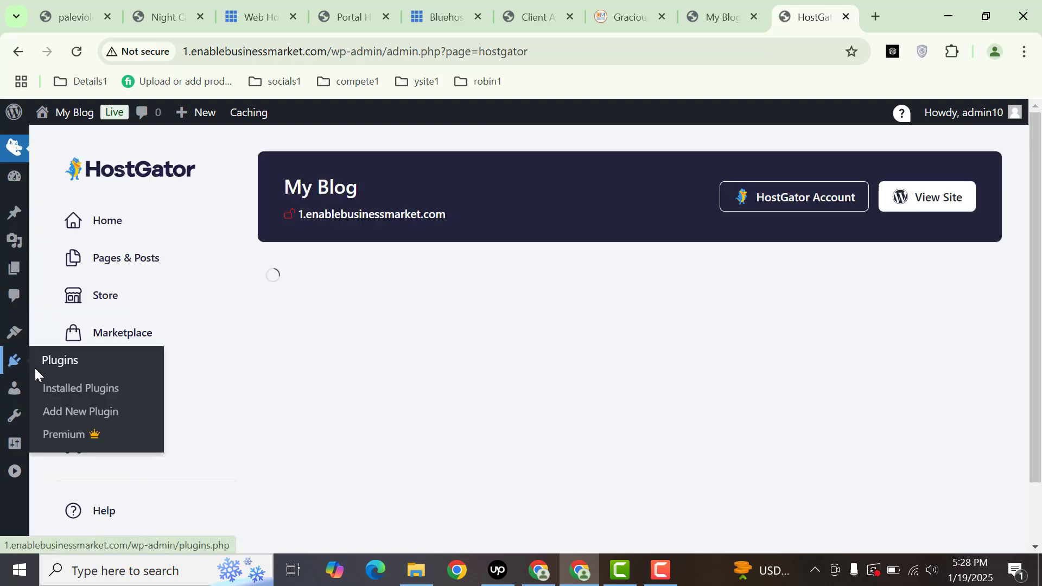
click(89, 395)
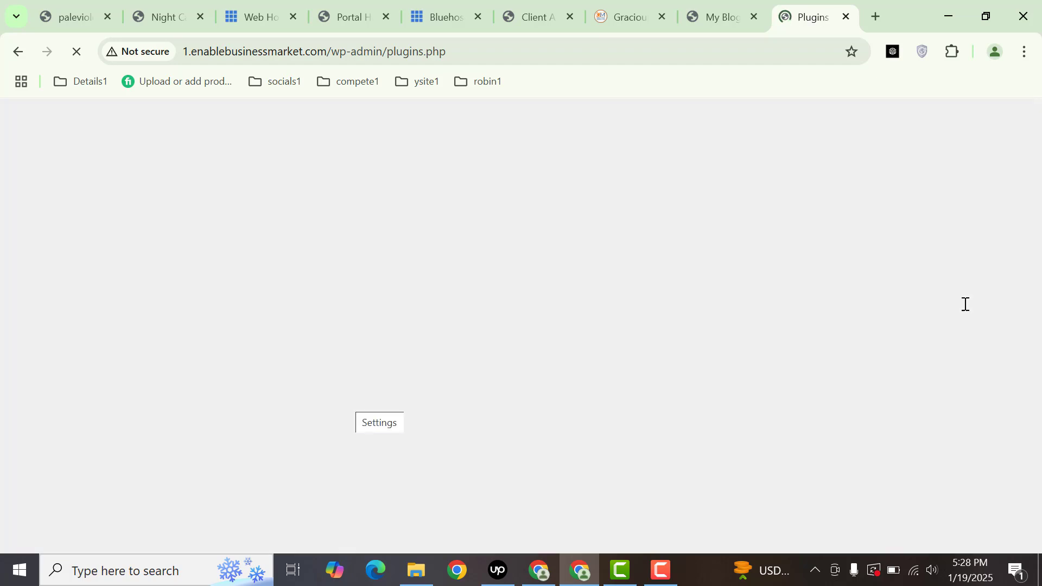
scroll(1040, 330, down, 5)
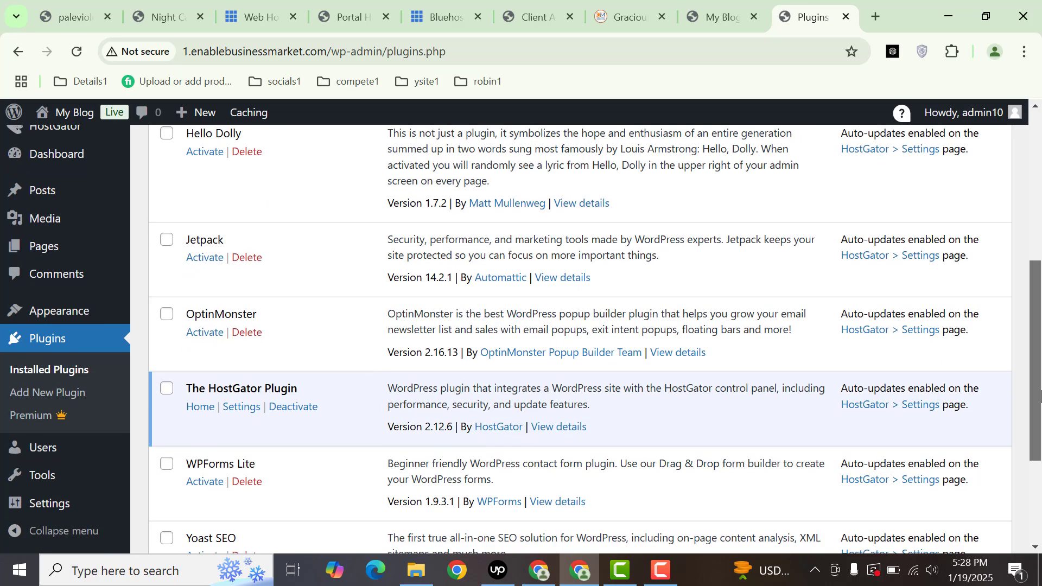
scroll(1038, 415, down, 1)
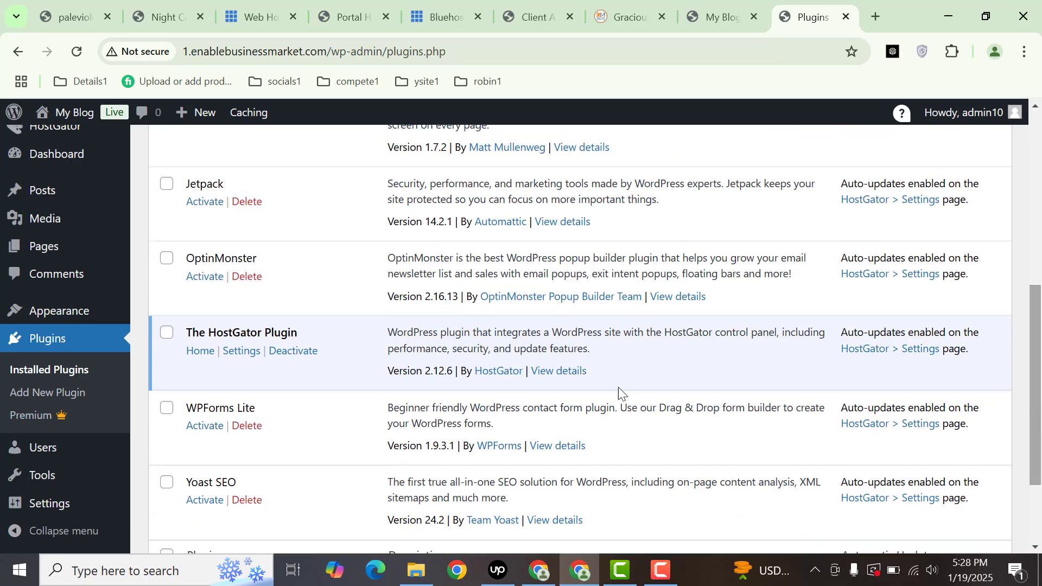
click(294, 350)
click(550, 463)
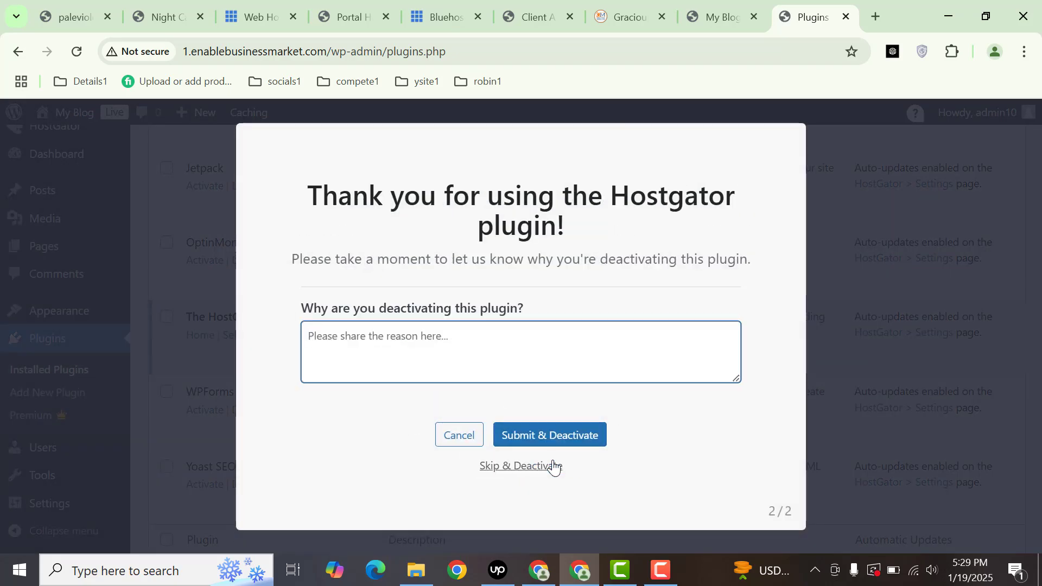
click(546, 467)
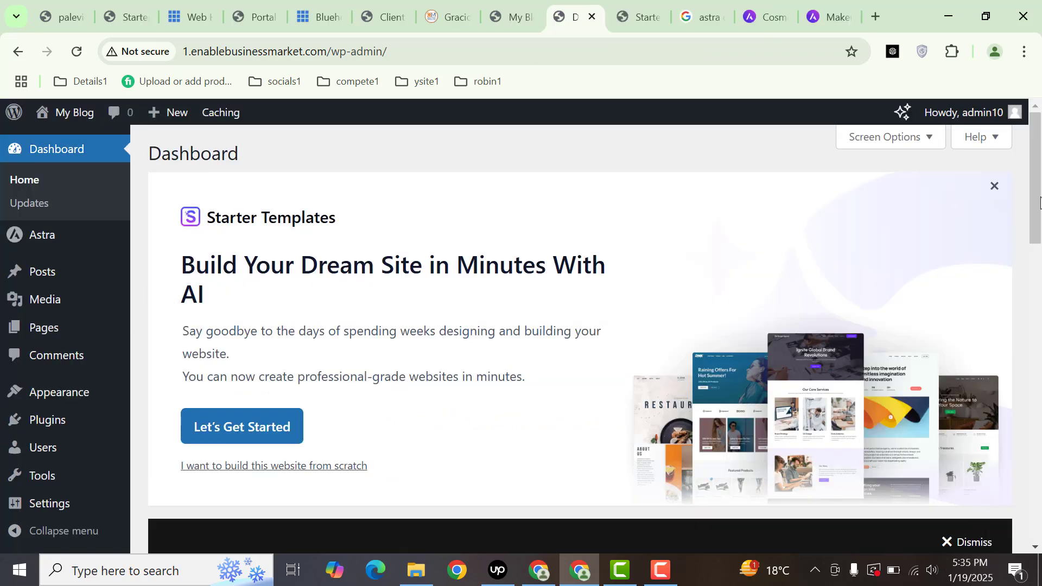
- Go to Add New Plugin and reveal the plugin zip upload panel
drag(1040, 202, 1034, 267)
mouse_move(38, 429)
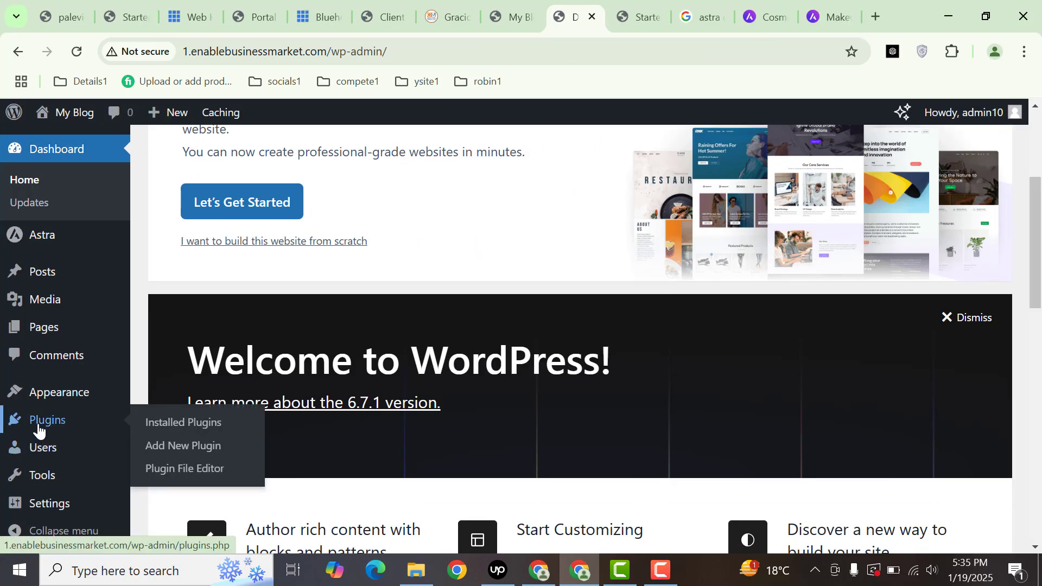
click(170, 447)
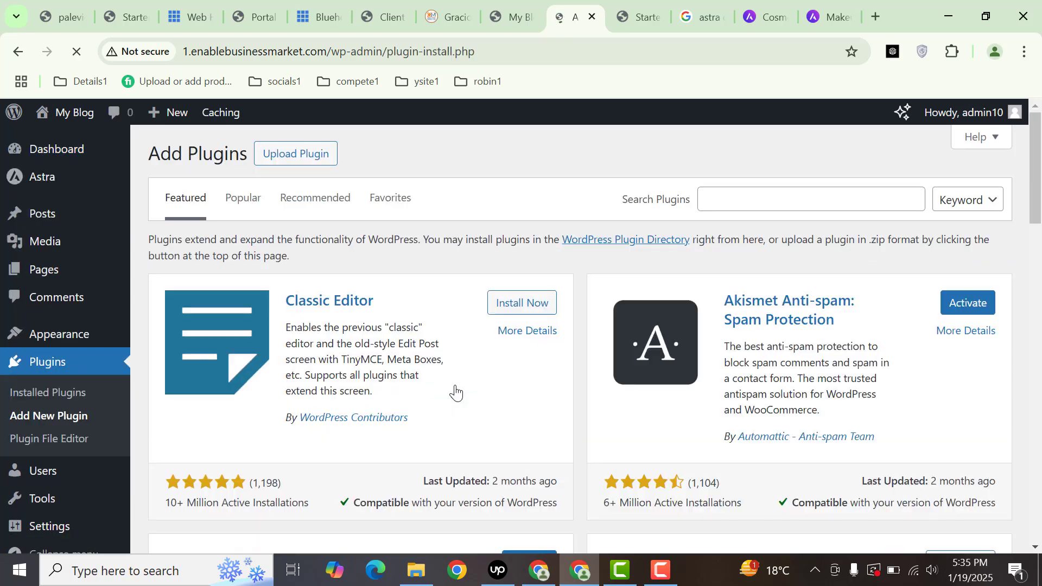
click(294, 155)
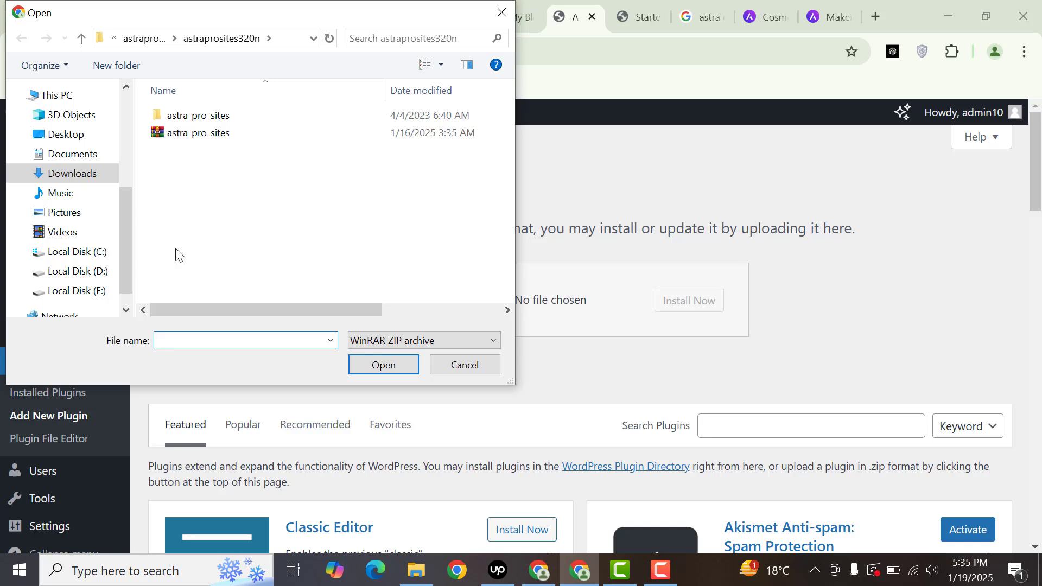
- Pick elementor-pro_v3.25.5.zip from E:\themeplugin1 and install it
click(76, 290)
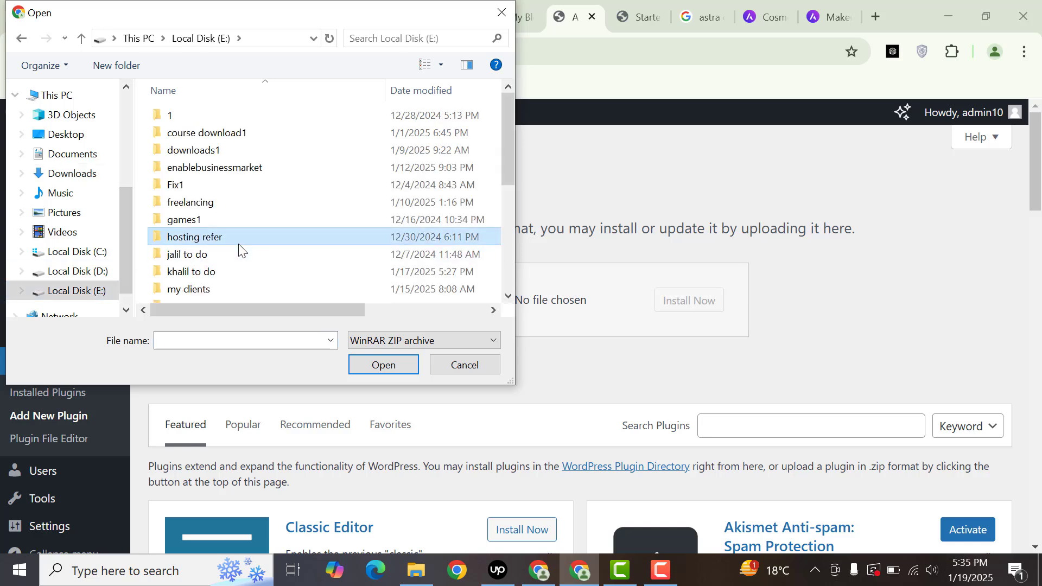
key(Down)
key(Down)
key(Down)
key(t)
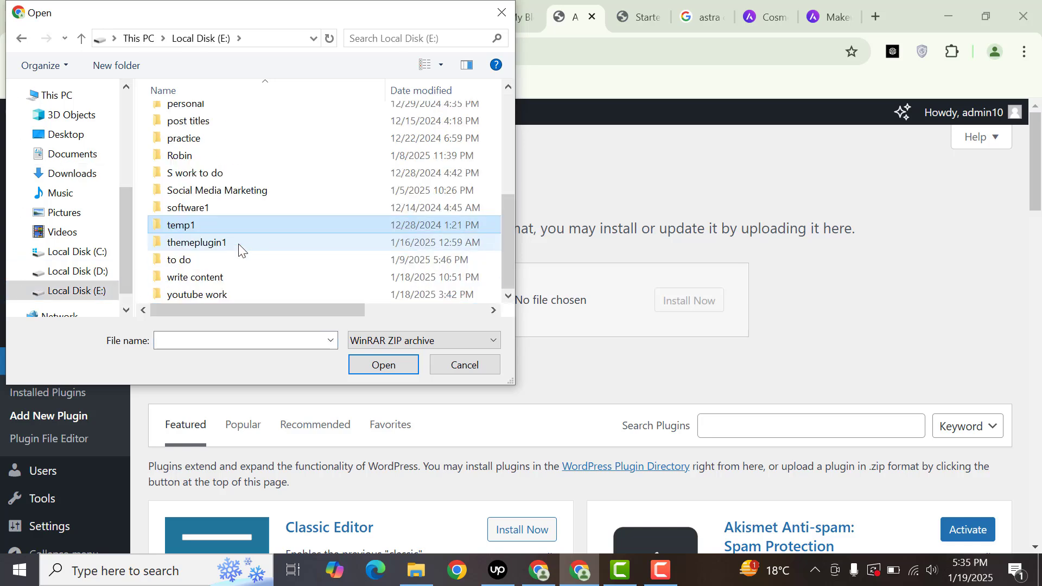
key(t)
key(Return)
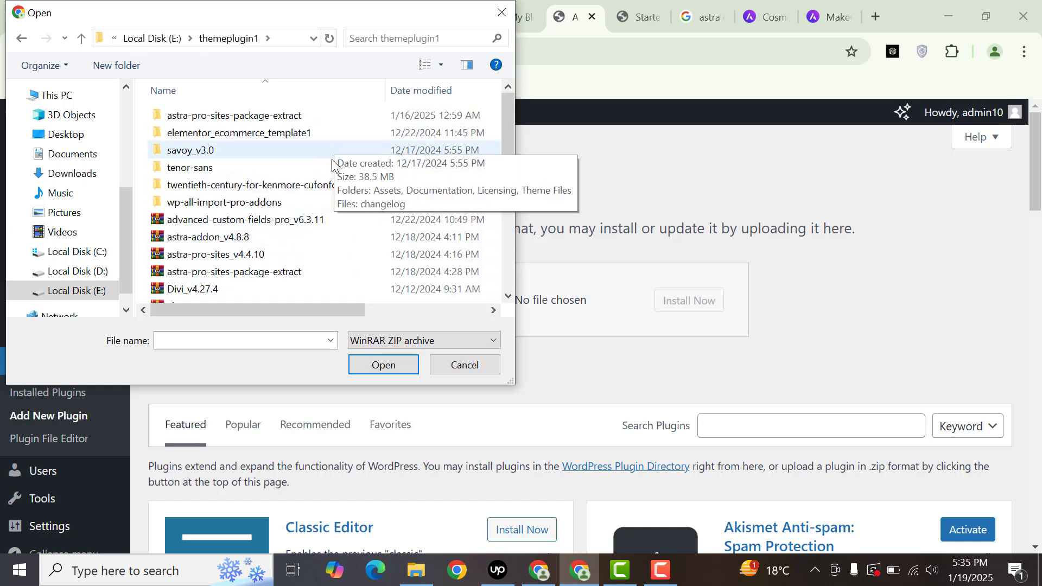
click(250, 258)
key(Down)
key(Down)
key(Down)
key(Down)
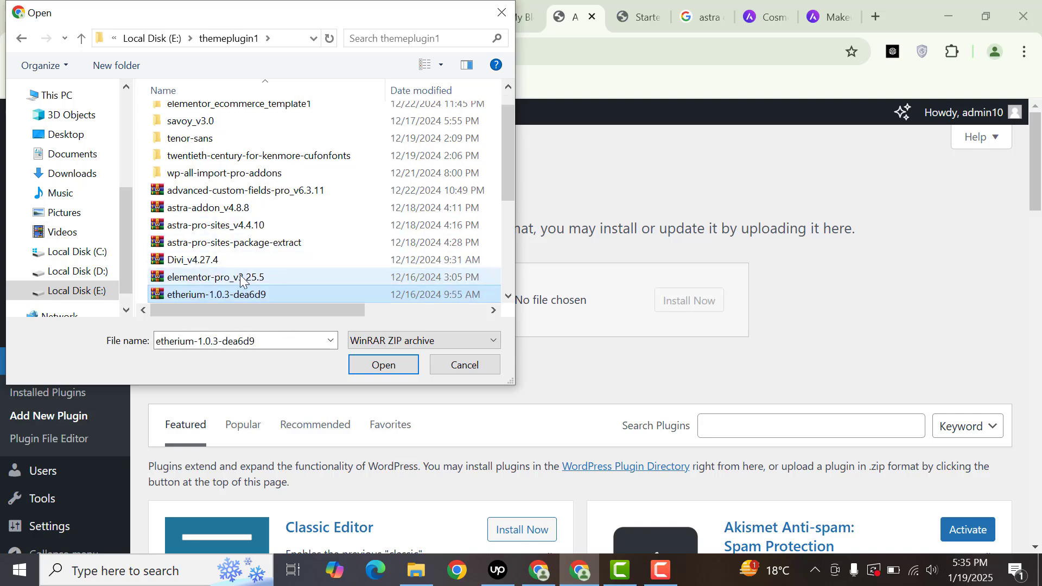
double_click(240, 274)
click(685, 299)
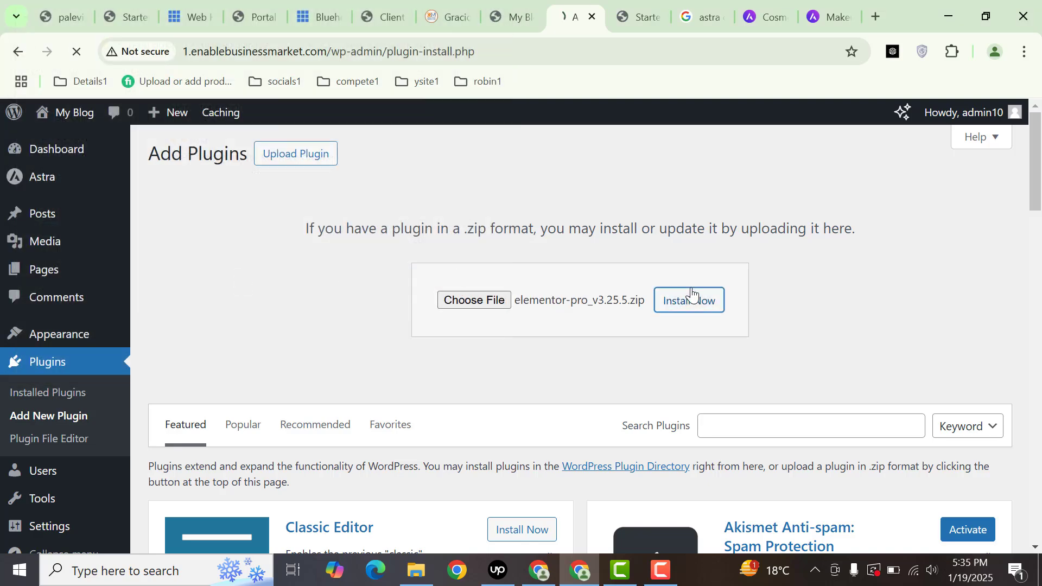
- Google 'elementor', open elementor.com, then return to the Starter Templates tab
click(701, 16)
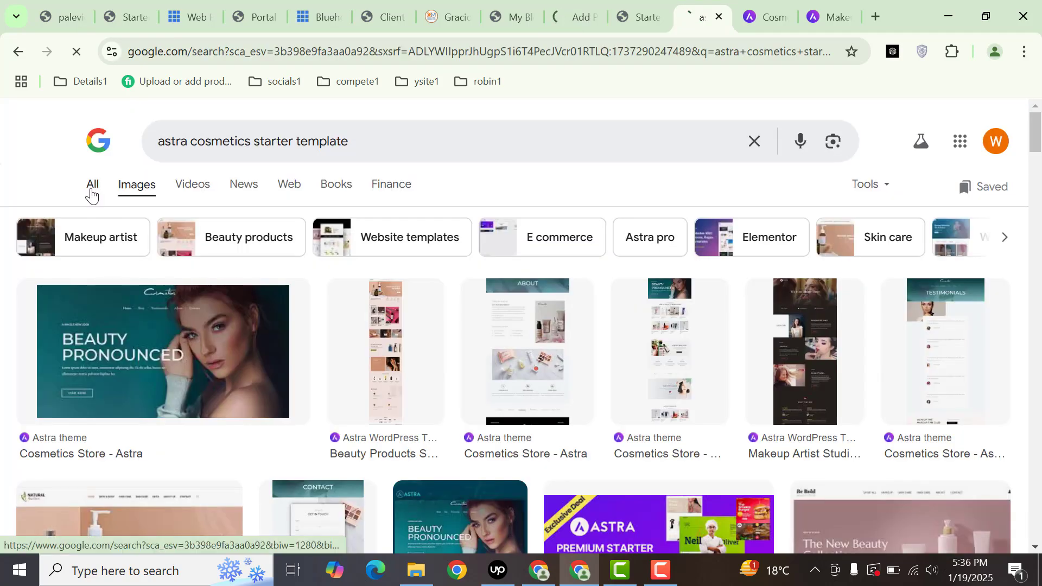
click(93, 187)
drag(365, 134, 0, 147)
text(elementor)
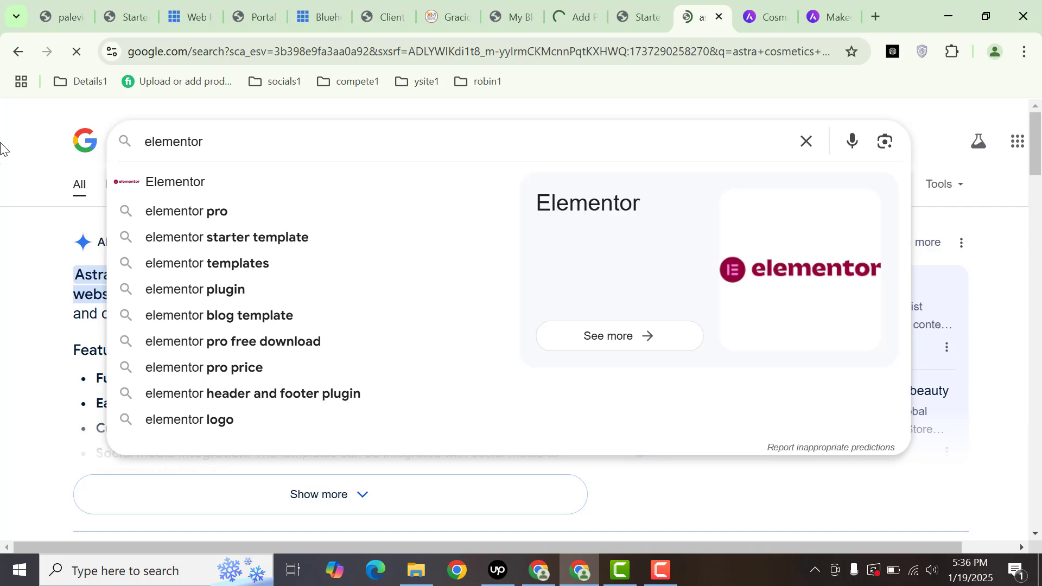
key(Return)
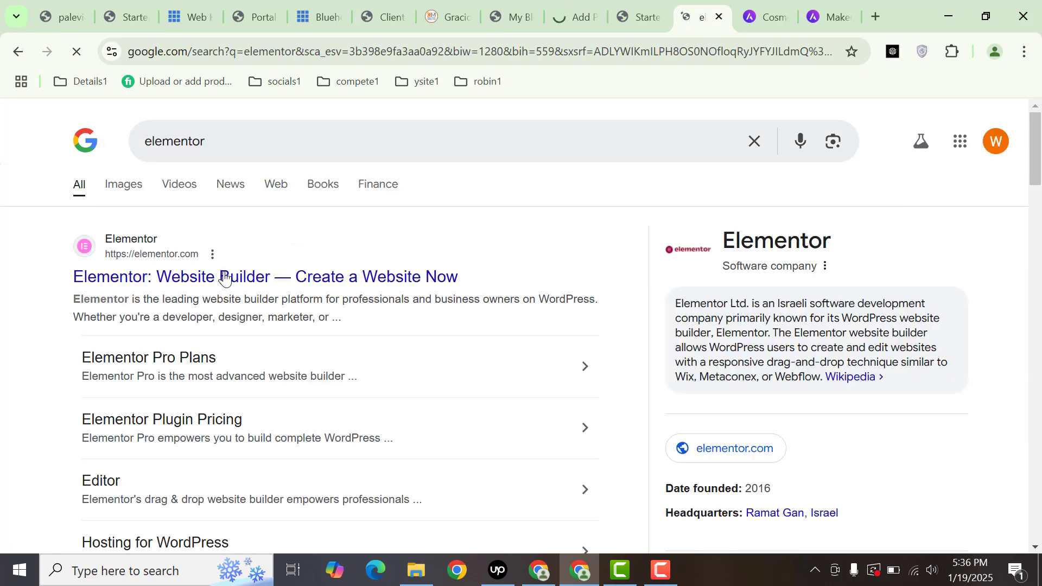
click(192, 277)
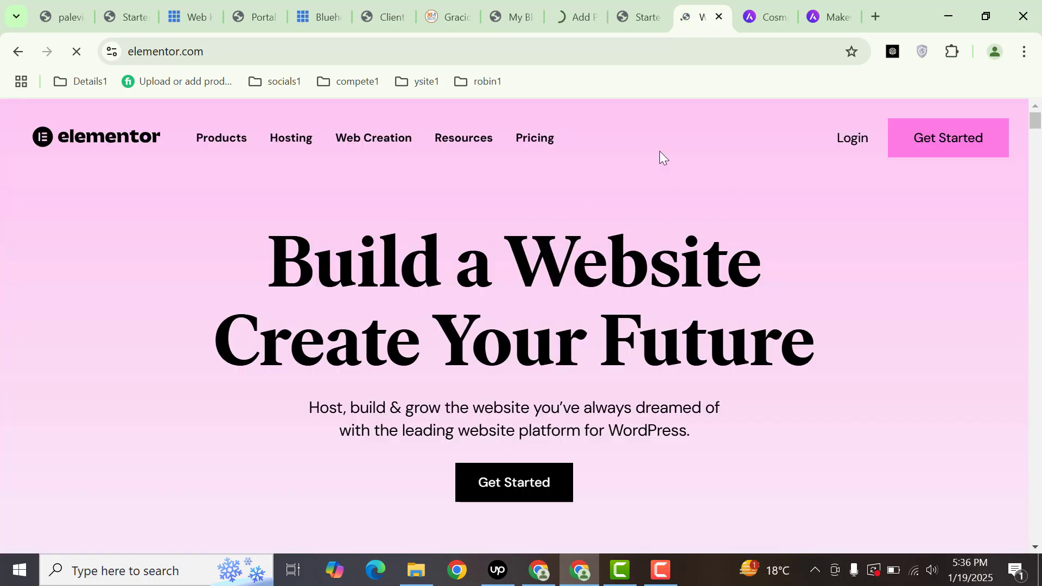
click(640, 16)
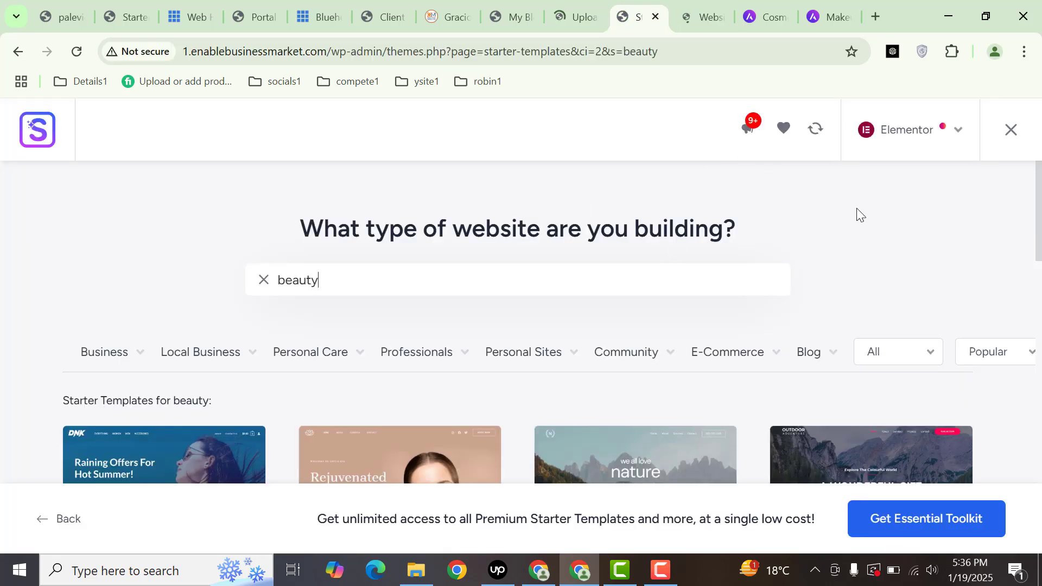
- Activate Elementor Pro, then install and activate the required Elementor plugin
click(575, 16)
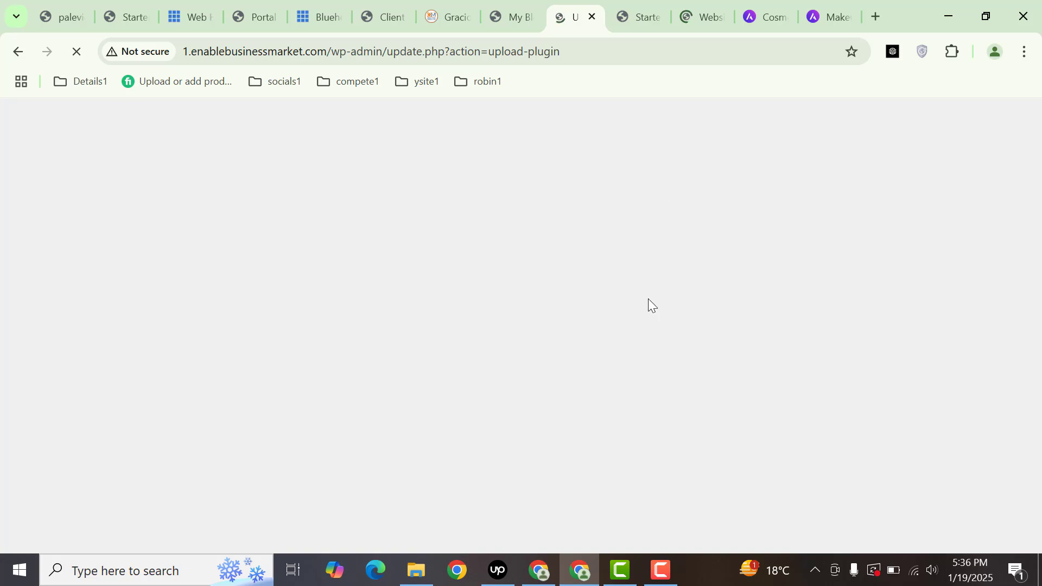
drag(572, 3, 705, 4)
drag(789, 5, 829, 6)
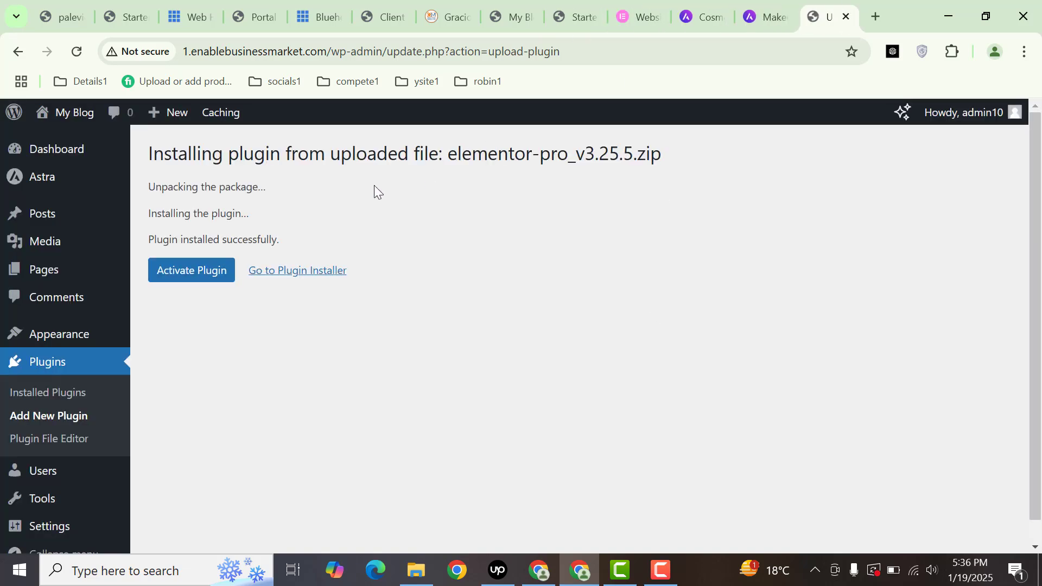
click(212, 269)
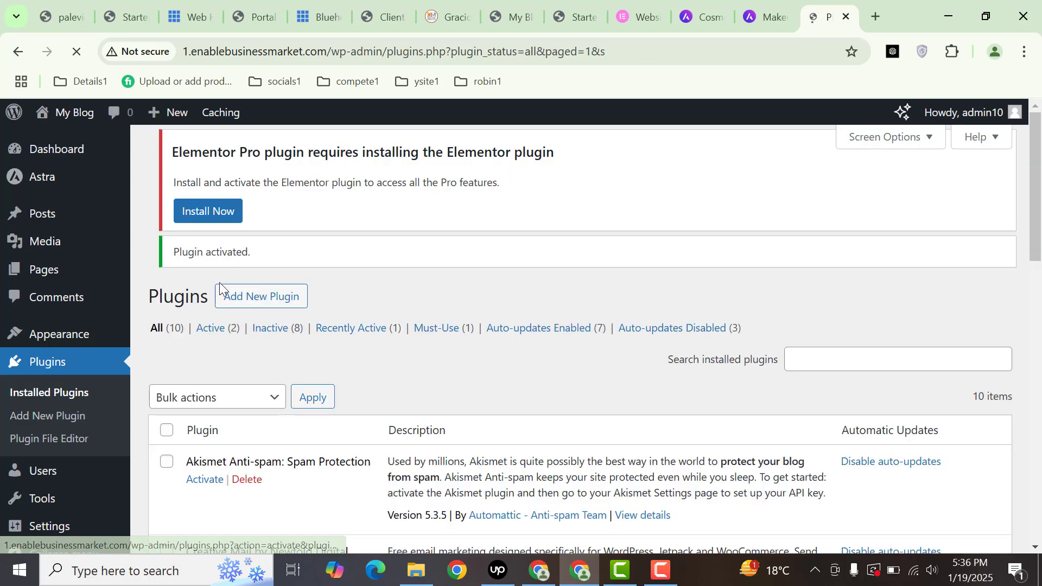
click(224, 250)
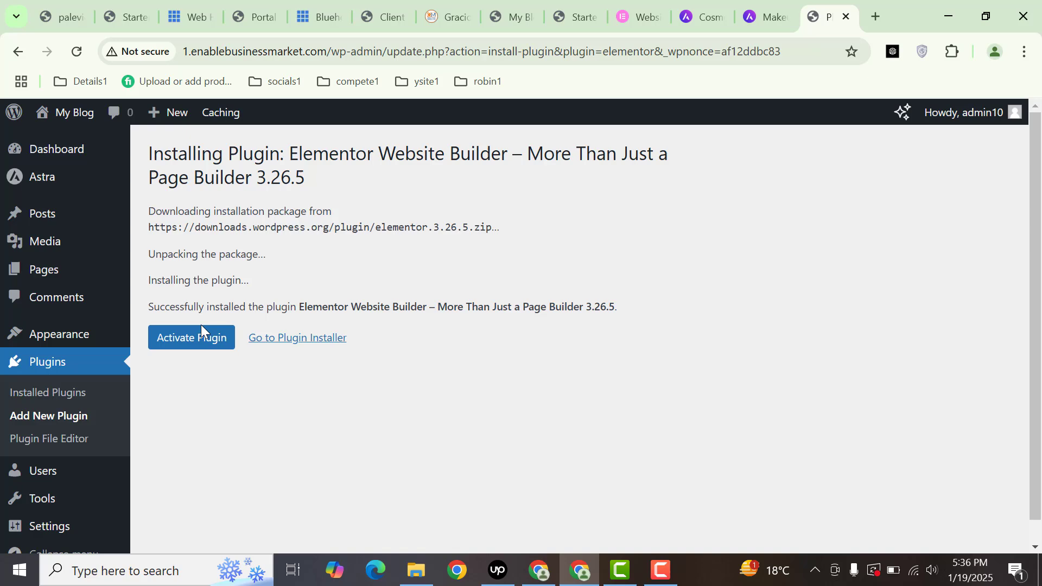
click(201, 334)
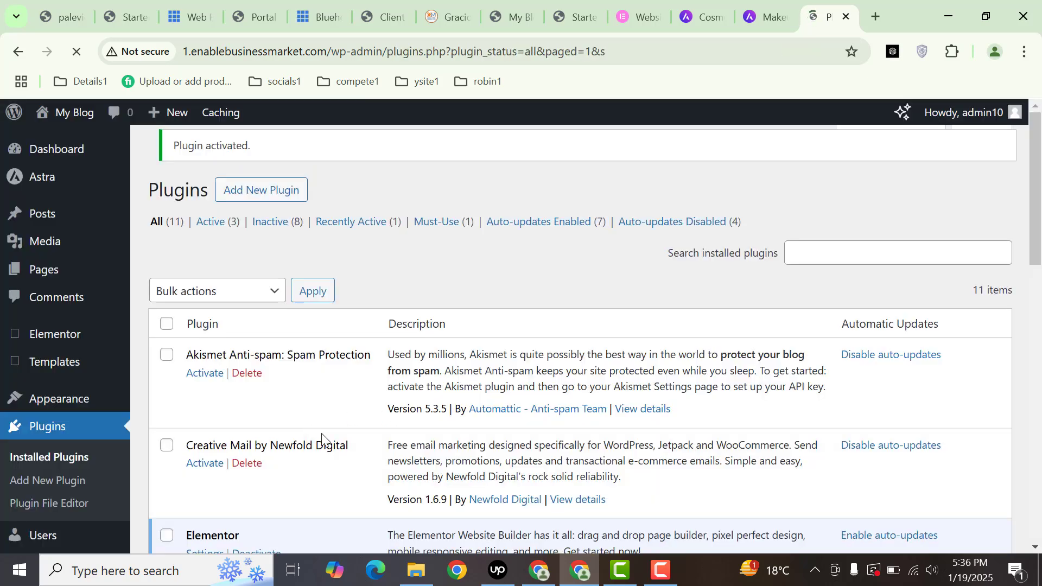
mouse_move(68, 402)
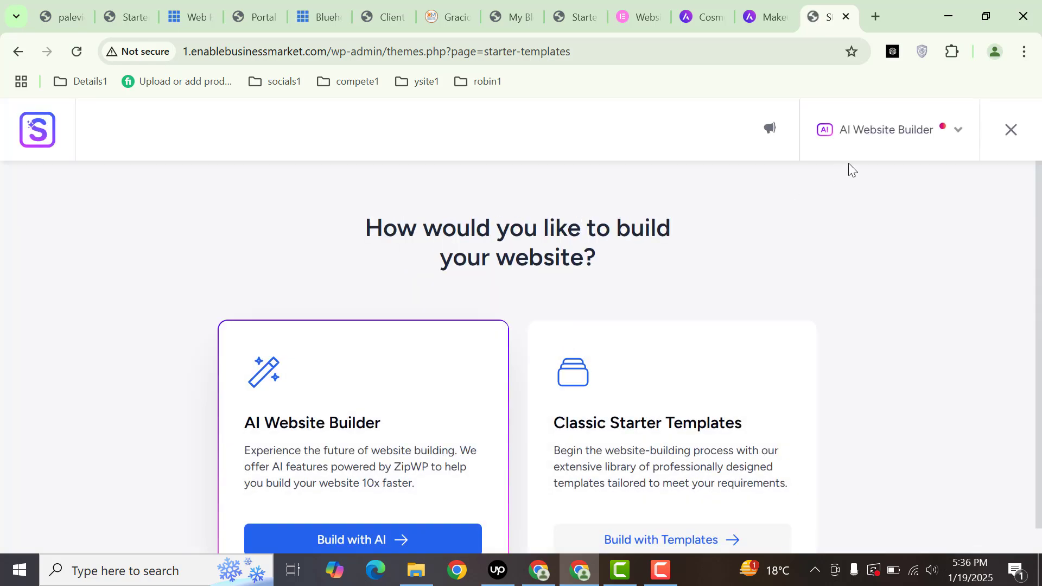
- Switch the starter templates page builder to Elementor
click(875, 148)
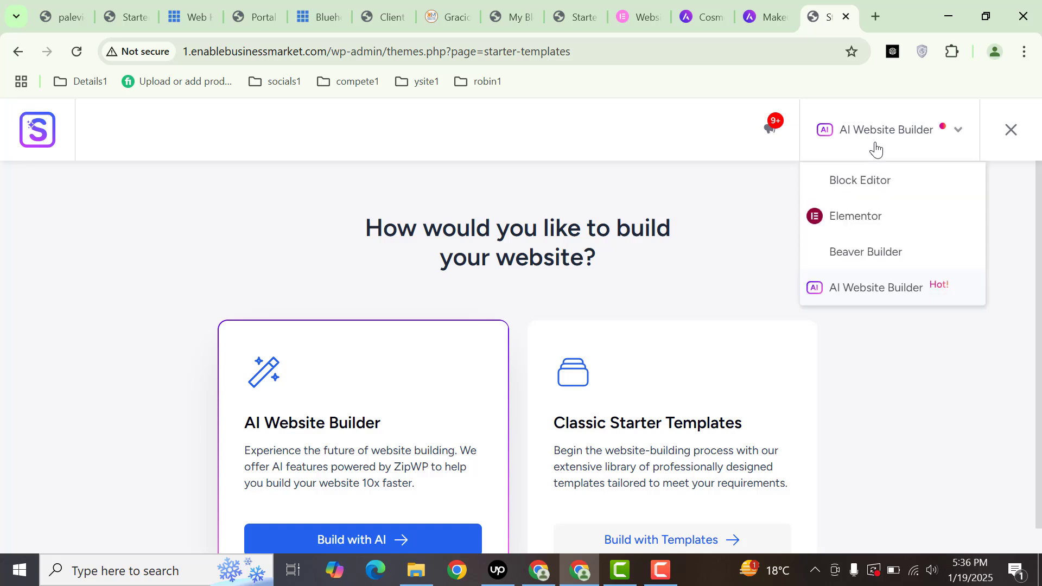
click(862, 221)
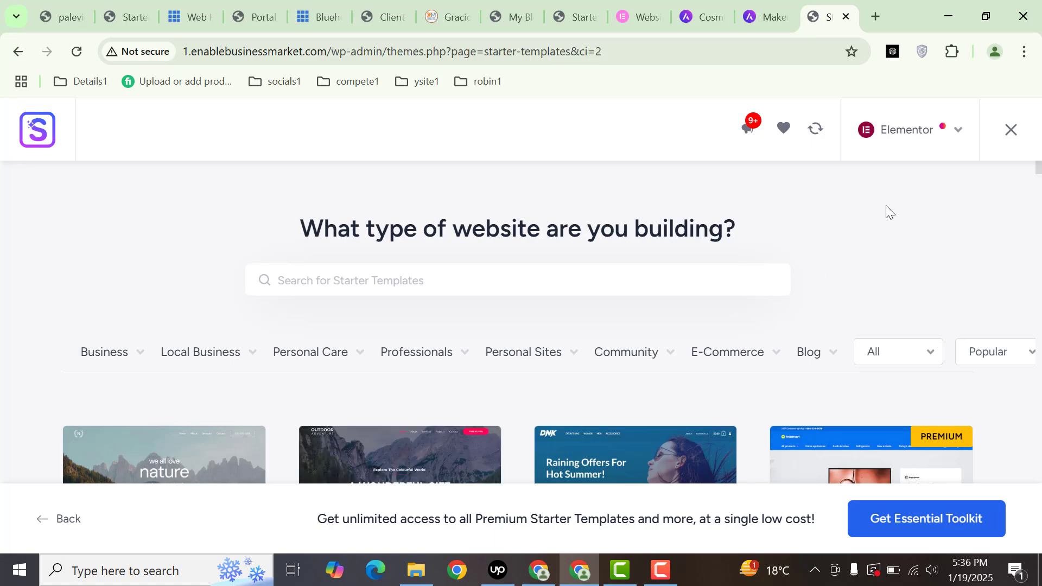
drag(1038, 179, 1024, 137)
- Search templates for 'store' and select the Cosmetics Store template
click(655, 288)
text(s)
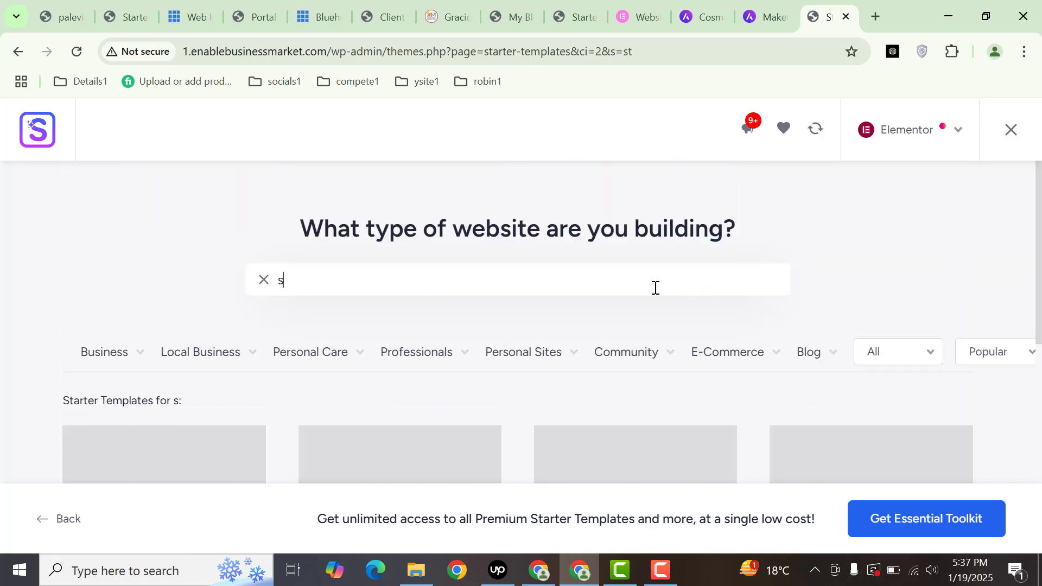
text(tore)
click(1038, 191)
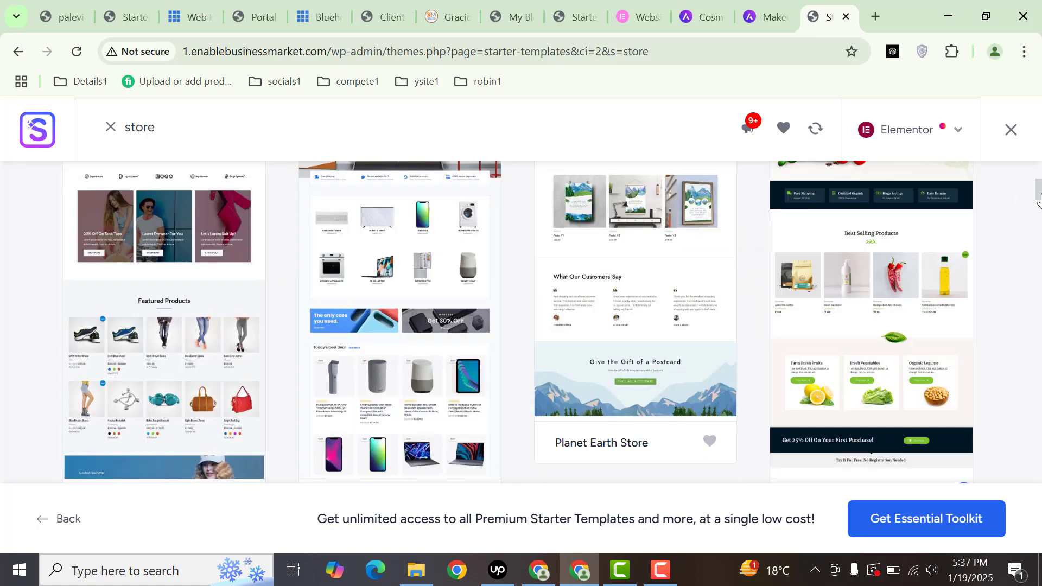
drag(1038, 198, 1037, 296)
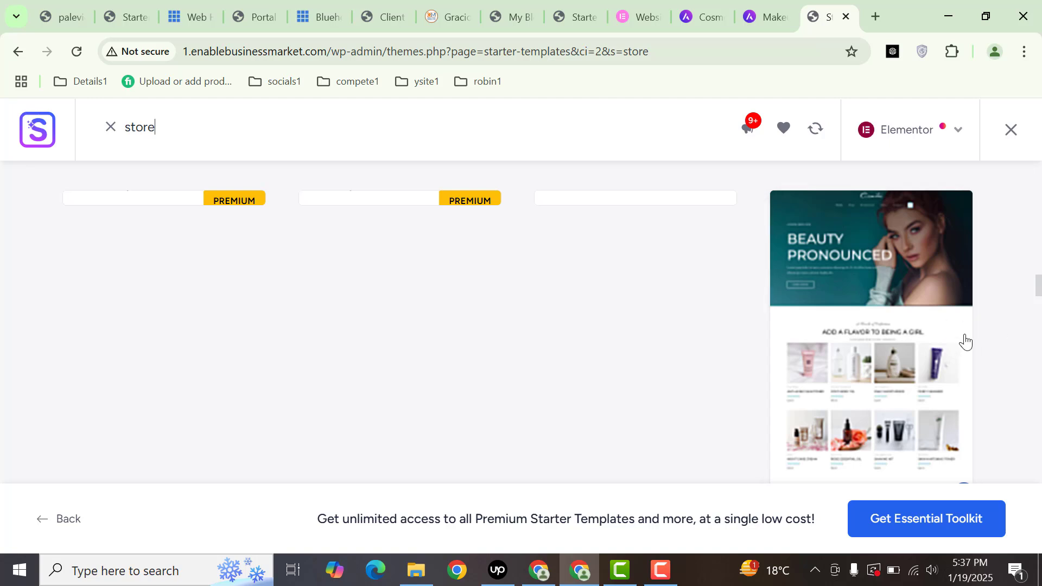
drag(1037, 288, 1037, 296)
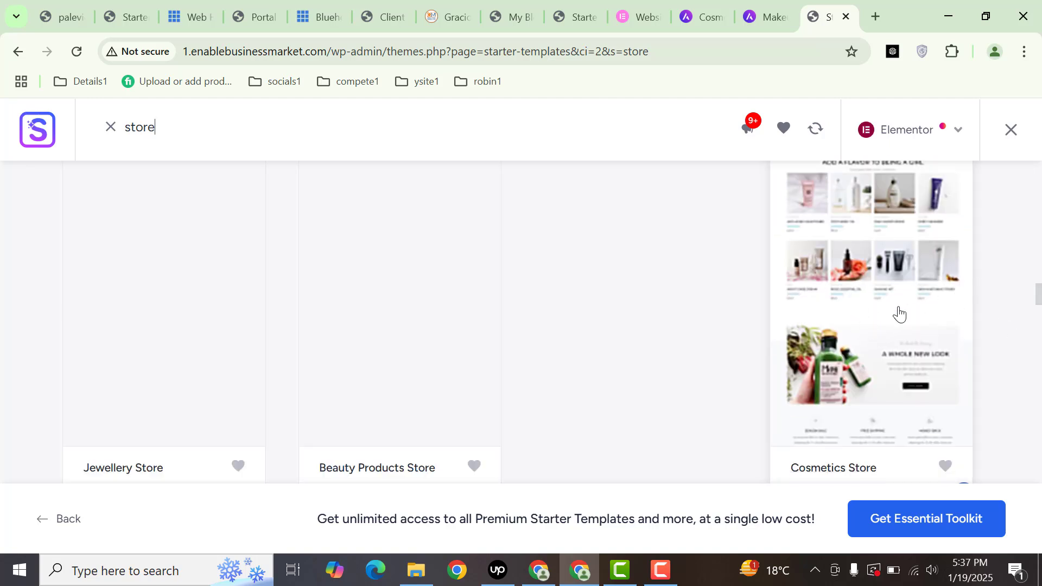
click(876, 319)
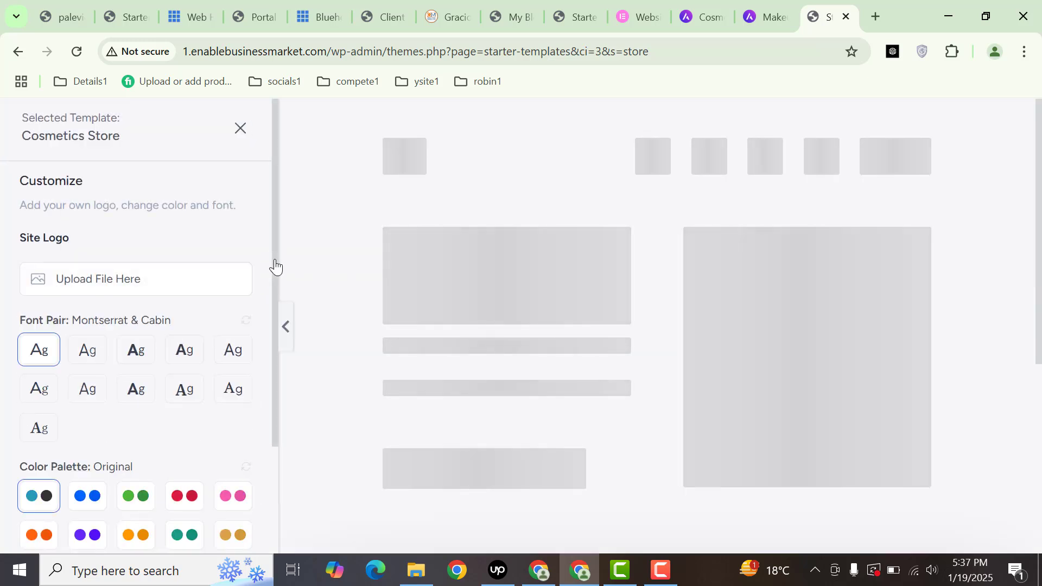
- Skip adding a logo and move past the features step to the final details form
scroll(228, 285, down, 1)
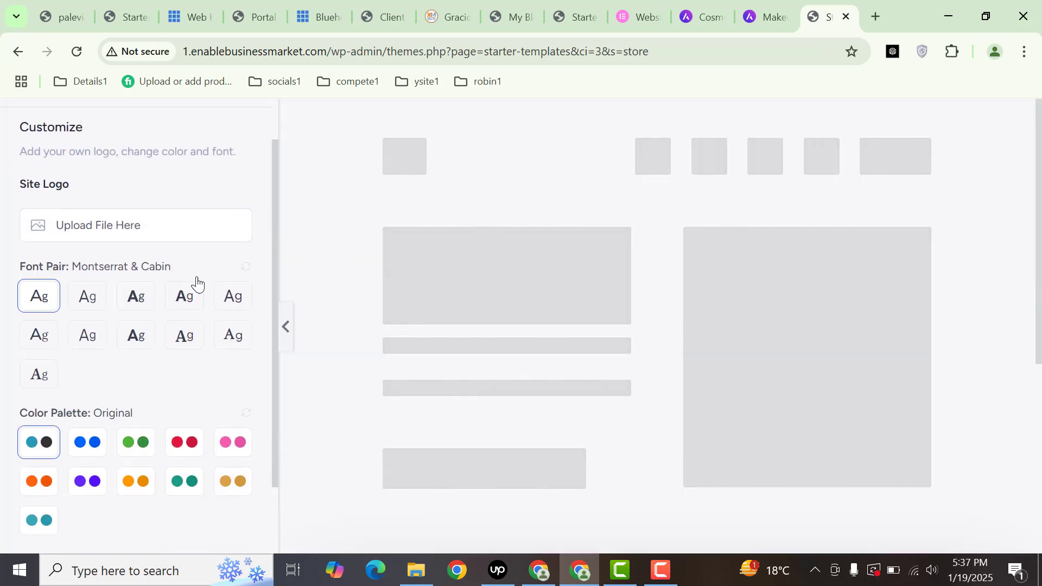
click(121, 224)
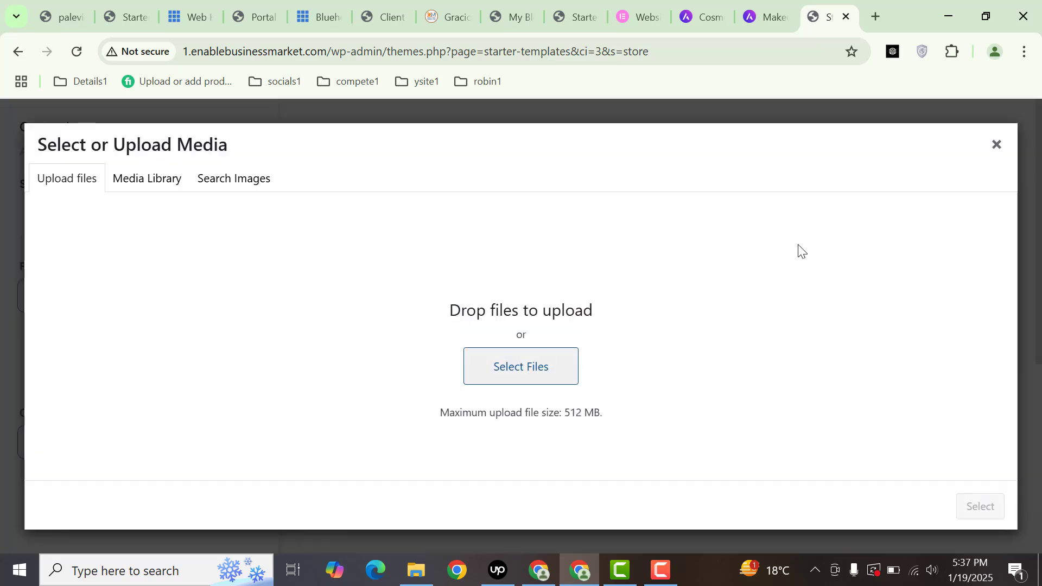
click(989, 150)
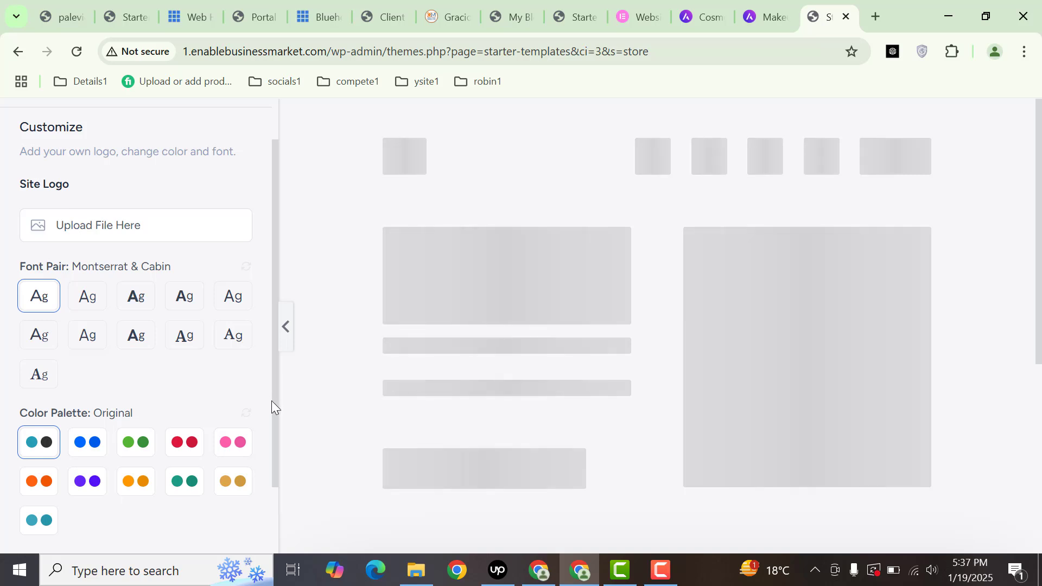
scroll(123, 437, down, 2)
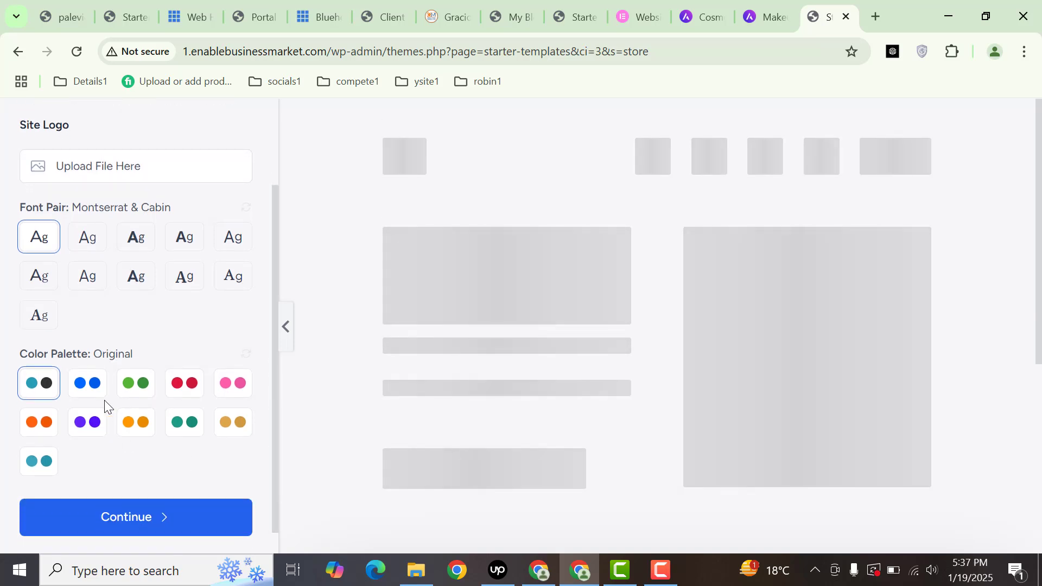
click(195, 515)
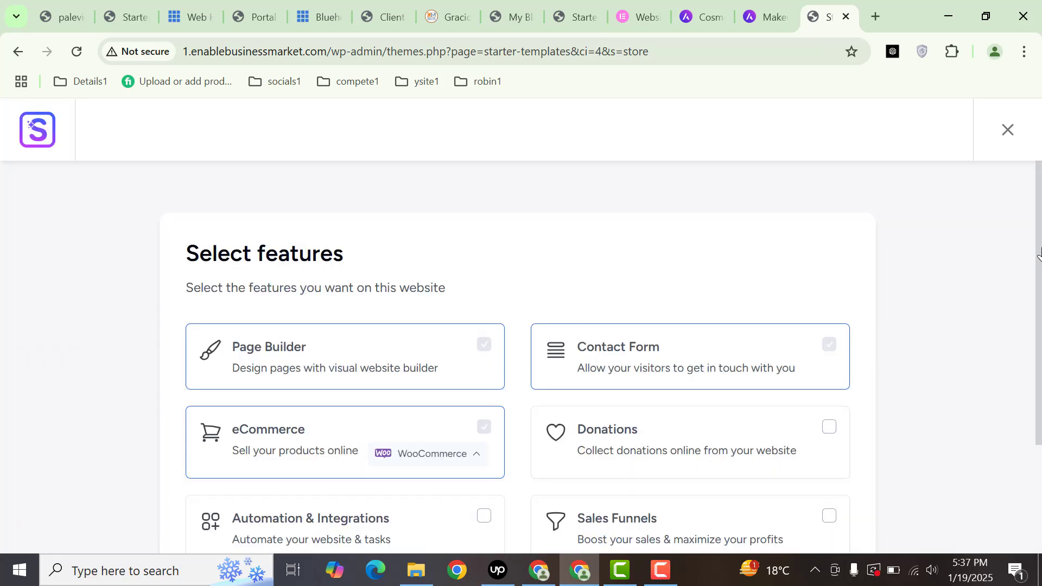
drag(1039, 251, 865, 391)
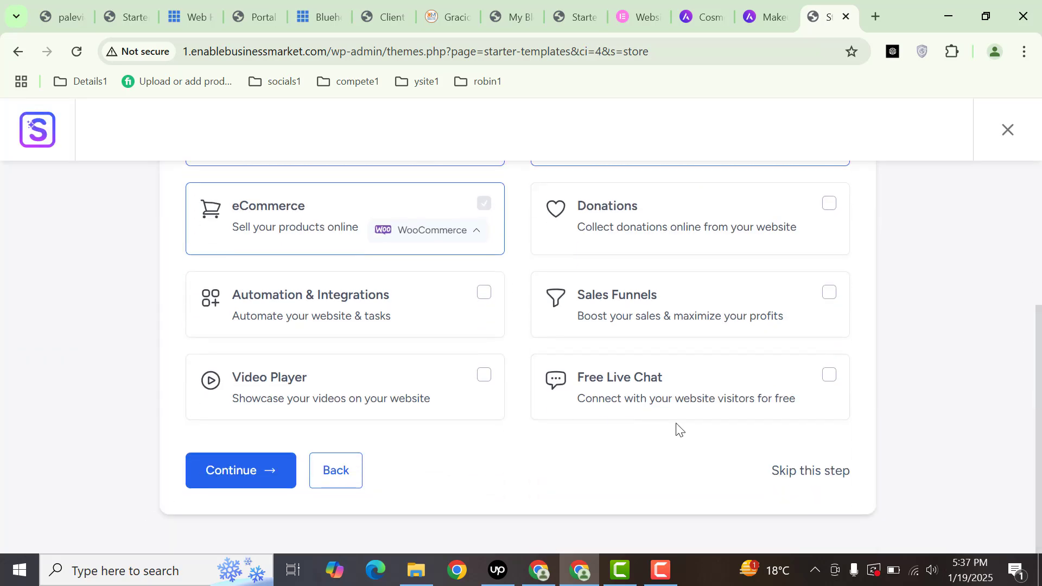
click(796, 471)
- Fill in first name and work email, choose Beginner and Myself/My Company, and accept the overwrite notice
click(438, 334)
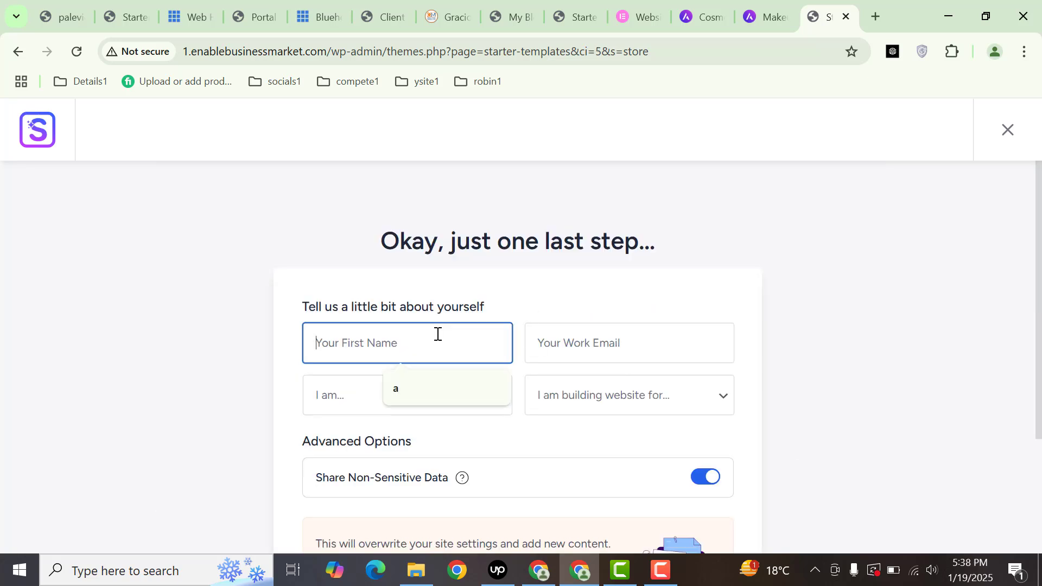
click(428, 385)
click(572, 335)
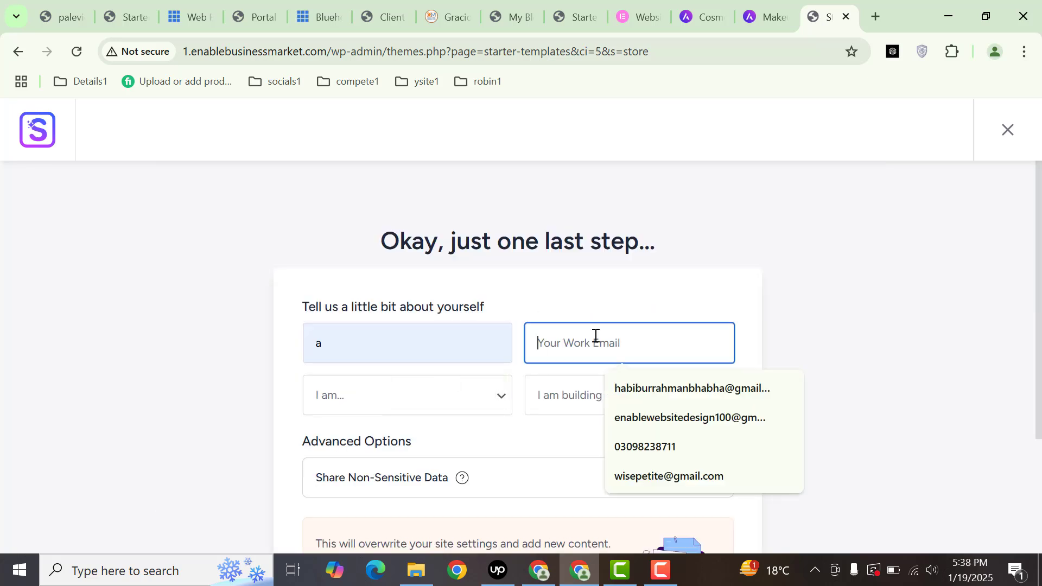
click(641, 405)
click(449, 412)
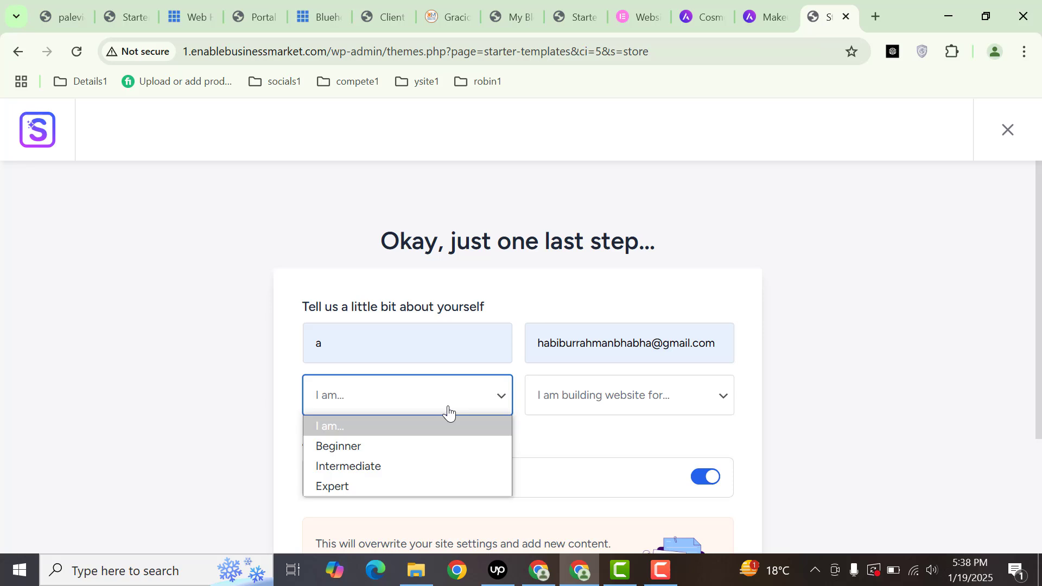
click(412, 447)
click(610, 400)
click(602, 444)
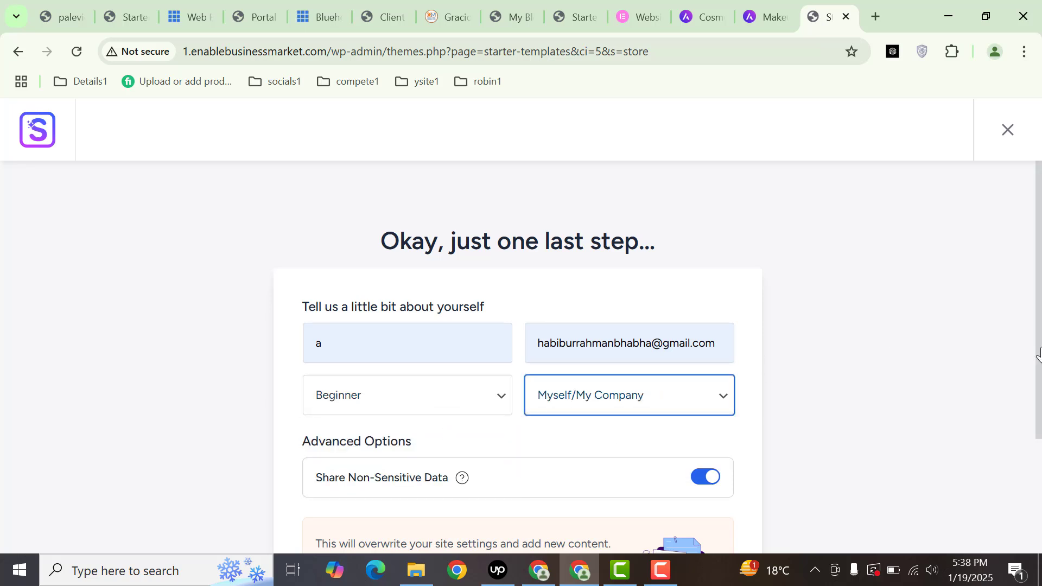
drag(1038, 352, 1037, 482)
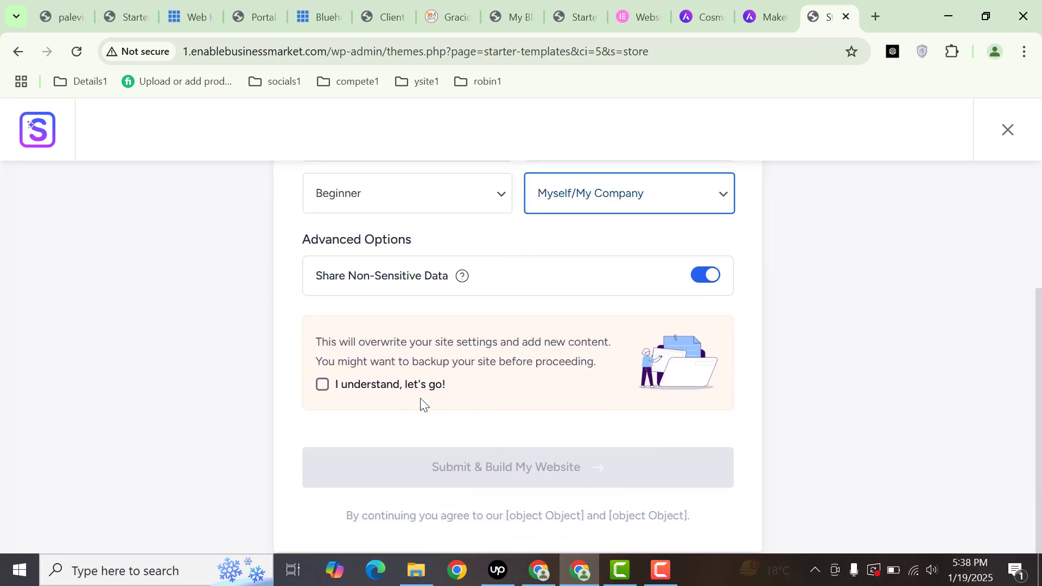
click(373, 388)
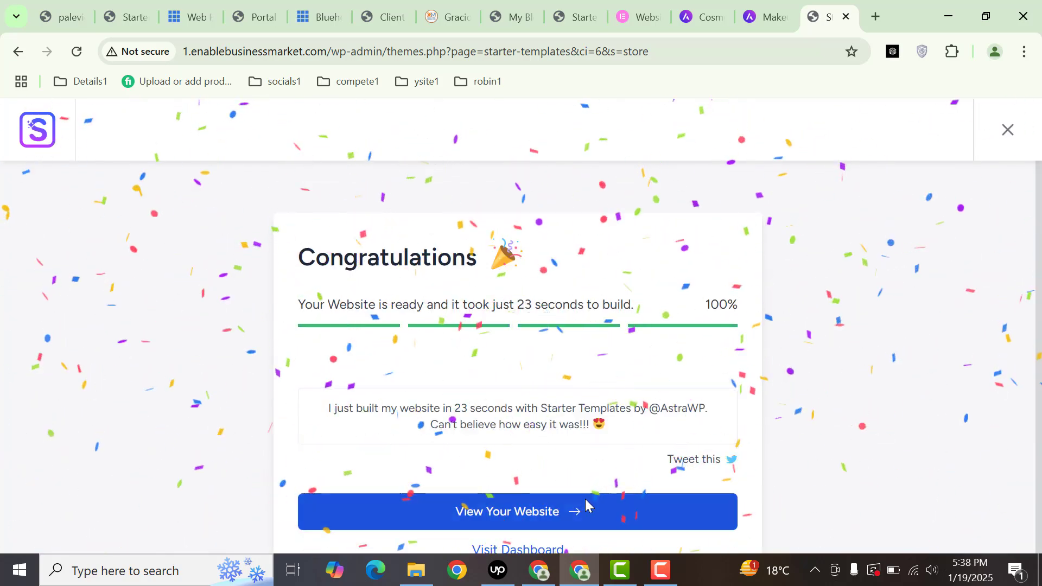
- View the newly built Cosmetics Store homepage from the Congratulations screen
drag(292, 253, 438, 256)
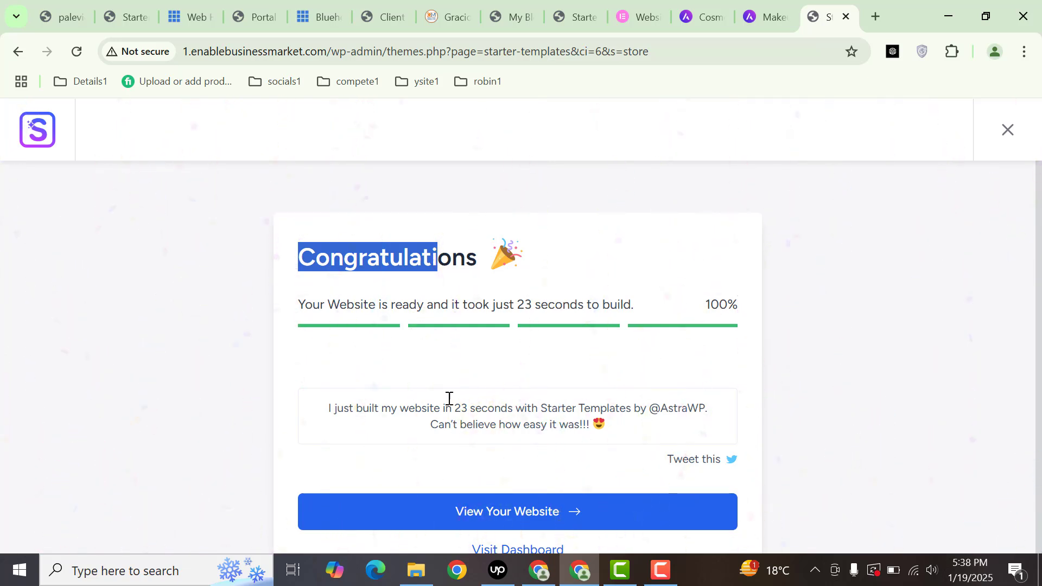
click(511, 517)
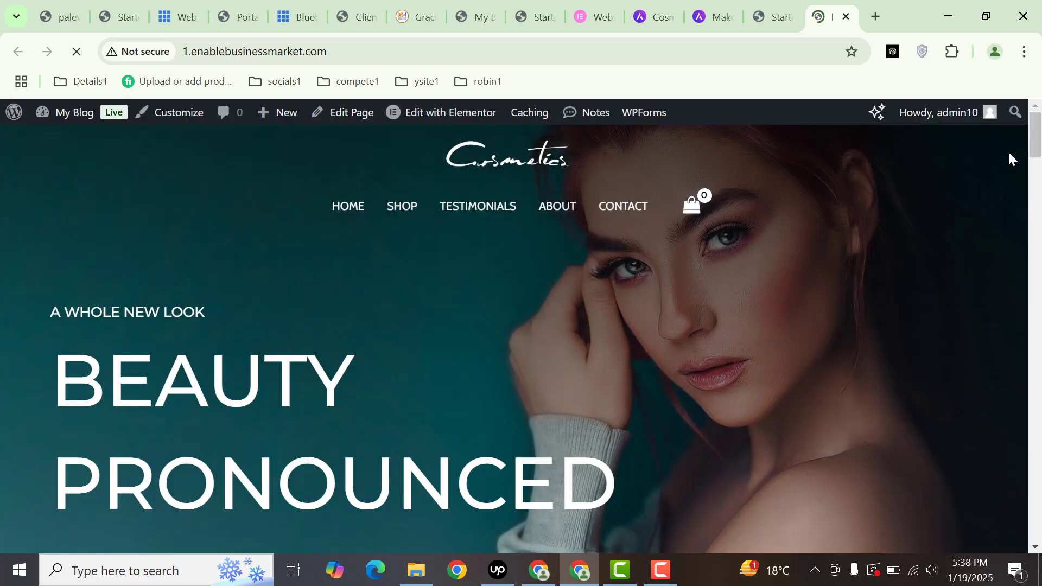
- Open the Menus admin page in a new tab from the My Blog admin-bar menu
mouse_move(1036, 140)
mouse_down()
mouse_move(1036, 197)
mouse_move(1036, 130)
mouse_up()
mouse_move(48, 112)
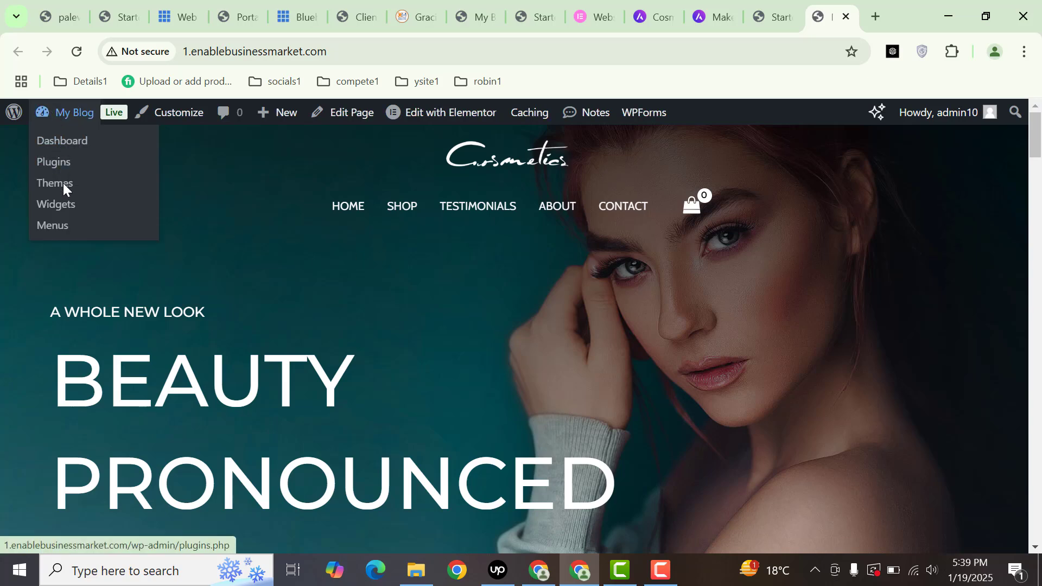
middle_click(64, 230)
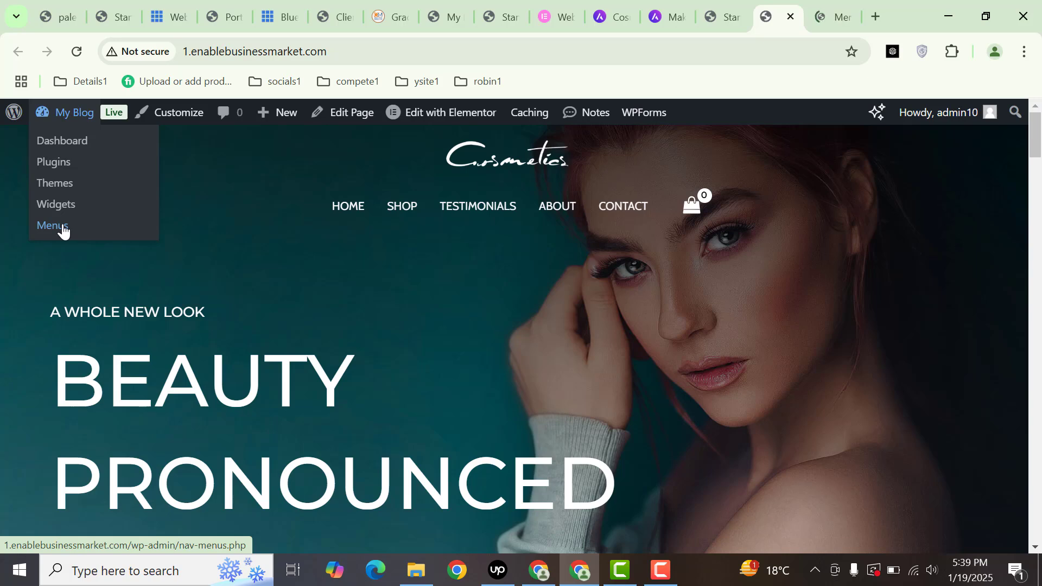
- Load Menu (Primary Menu) for editing on the Menus page
click(828, 6)
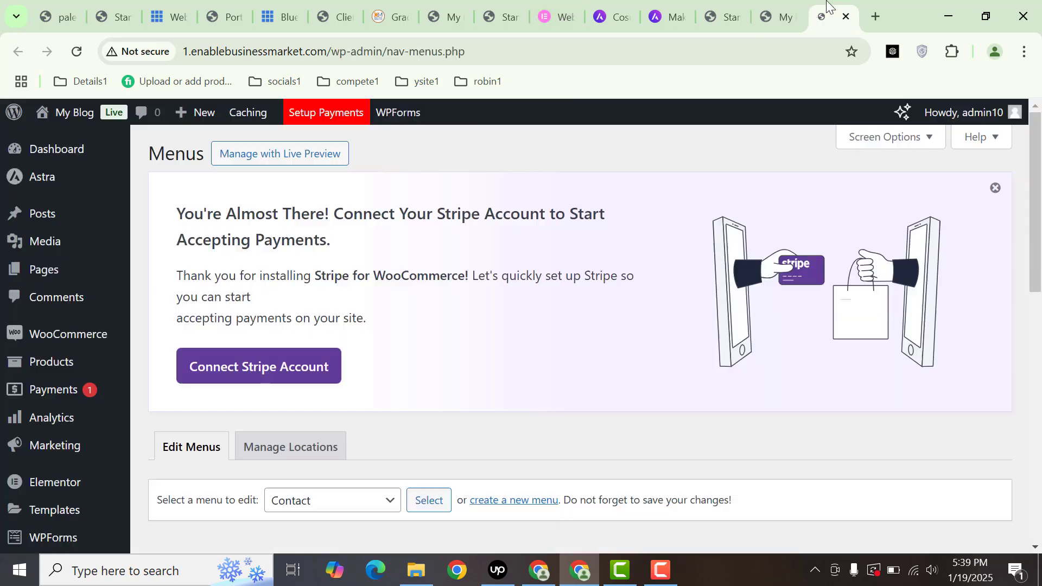
scroll(533, 217, down, 5)
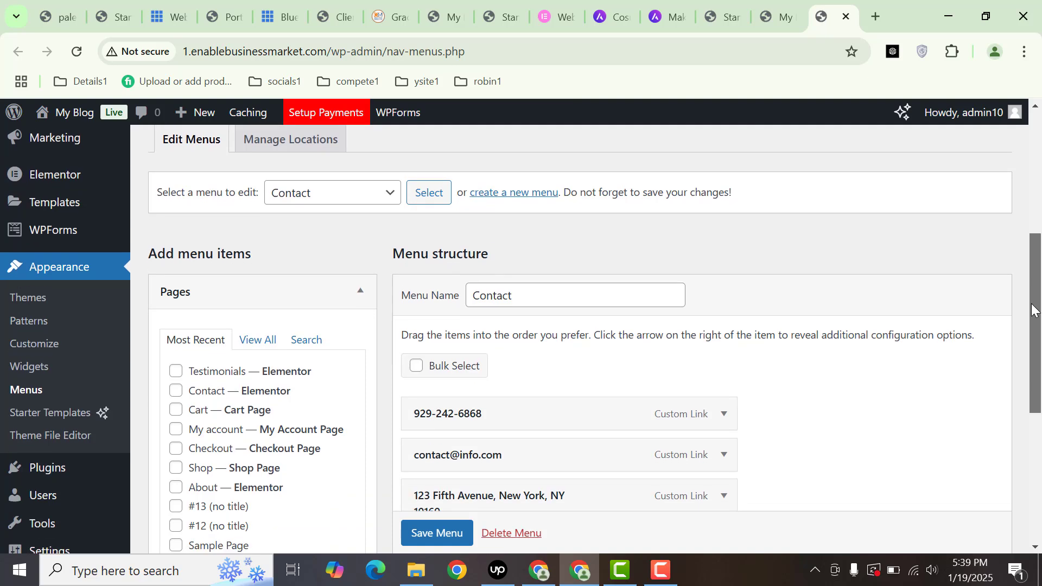
click(352, 203)
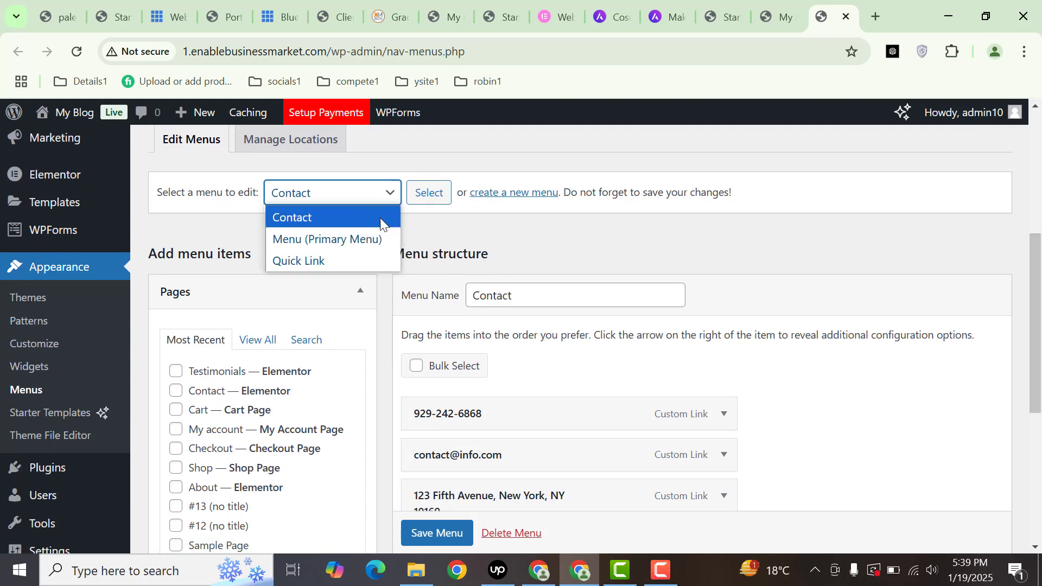
click(323, 239)
click(429, 191)
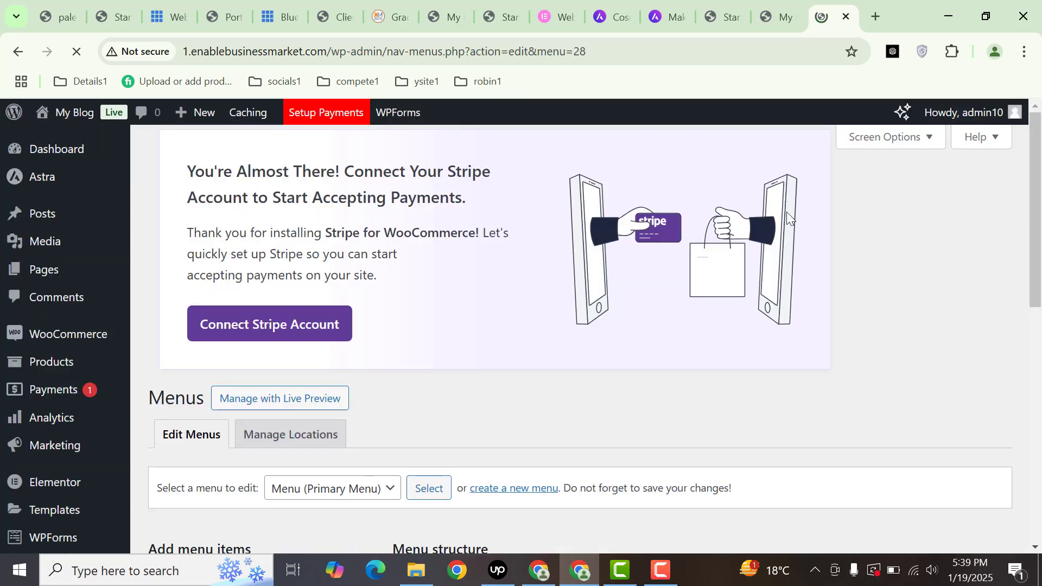
- Add the Checkout page to the primary menu after Contact and save it
drag(1038, 222, 1038, 405)
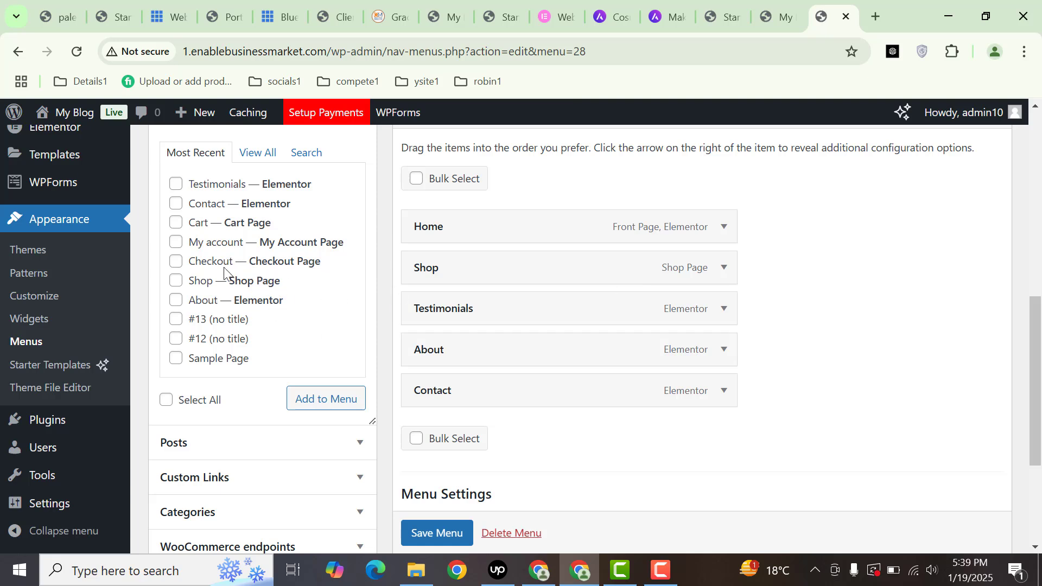
click(298, 405)
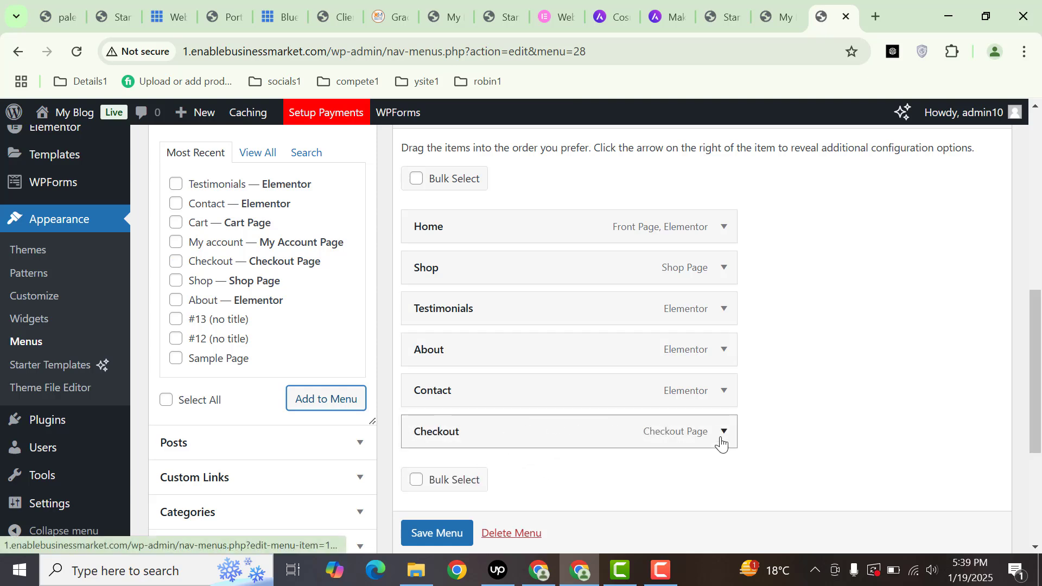
scroll(437, 533, down, 1)
click(437, 533)
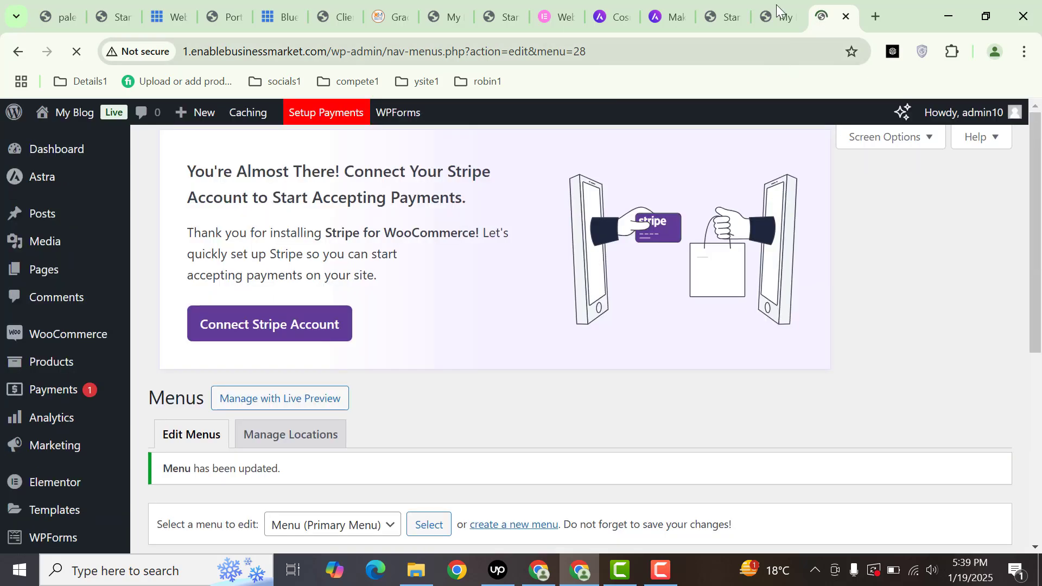
click(776, 16)
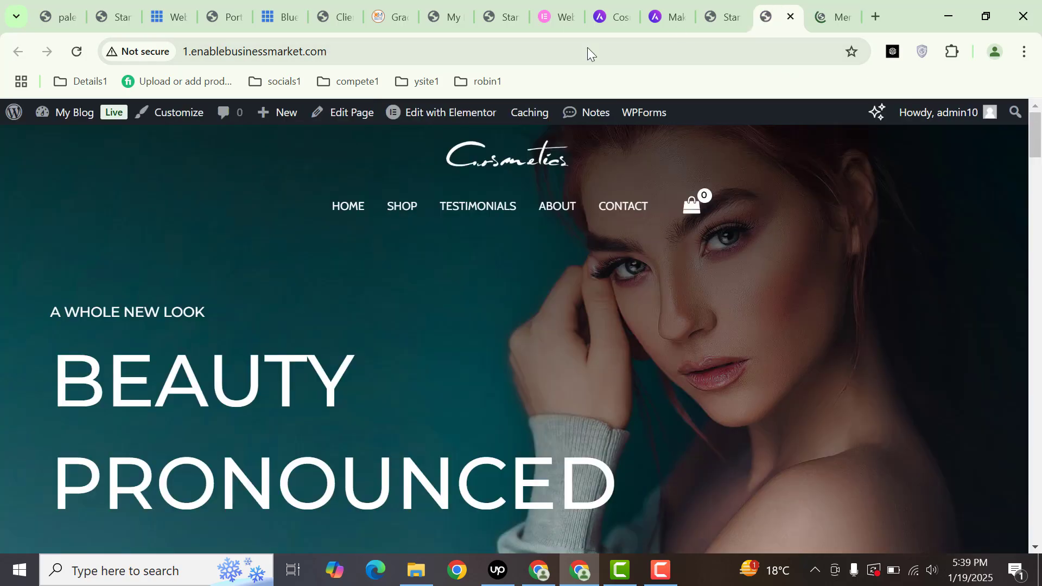
- Remove the Checkout item from Menu (Primary Menu), save, and reload the homepage to verify
click(76, 52)
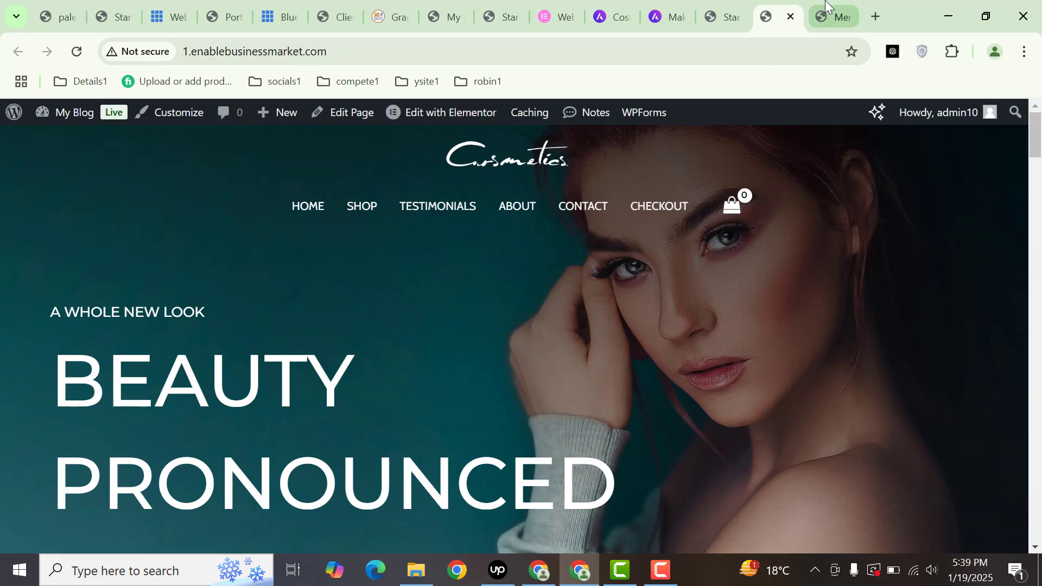
click(830, 17)
drag(1033, 177, 1029, 331)
scroll(1029, 331, down, 3)
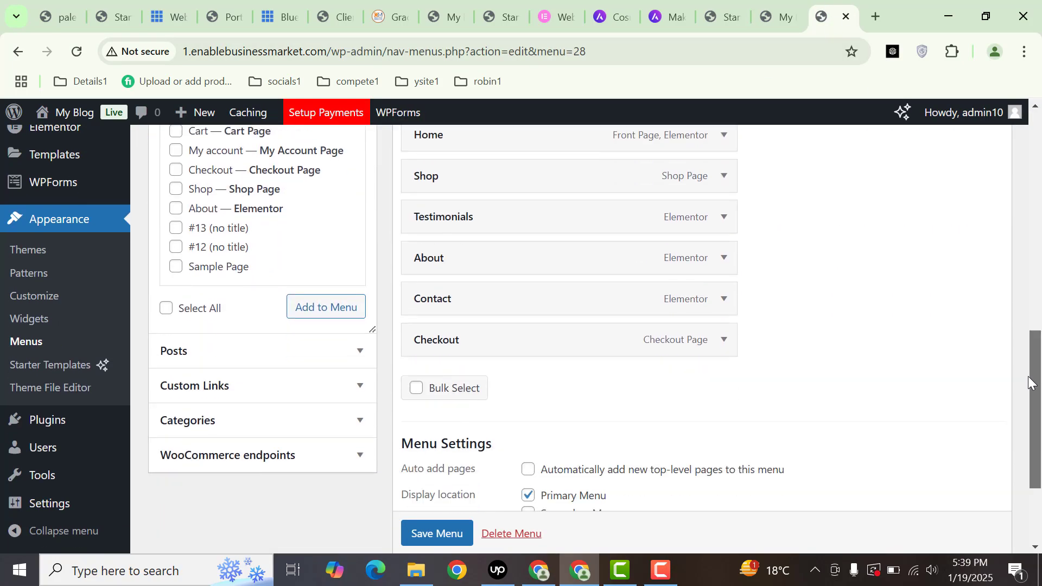
click(725, 342)
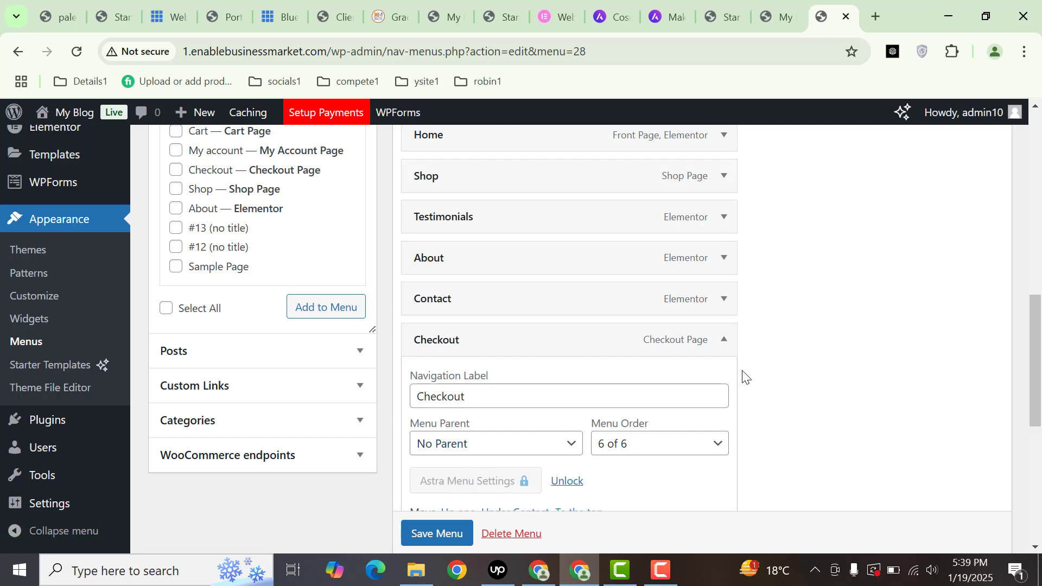
scroll(745, 375, down, 3)
click(429, 378)
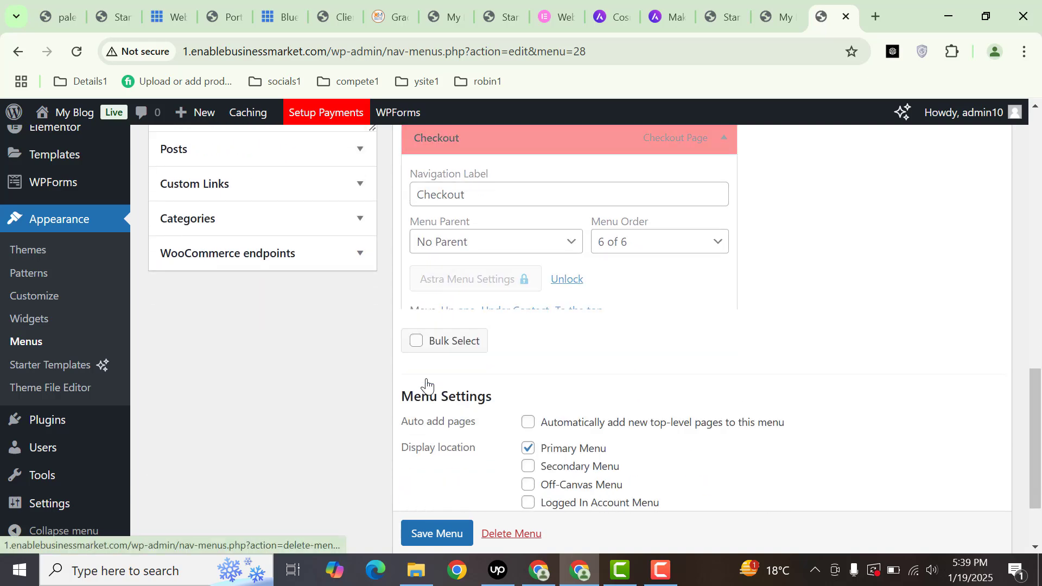
click(444, 475)
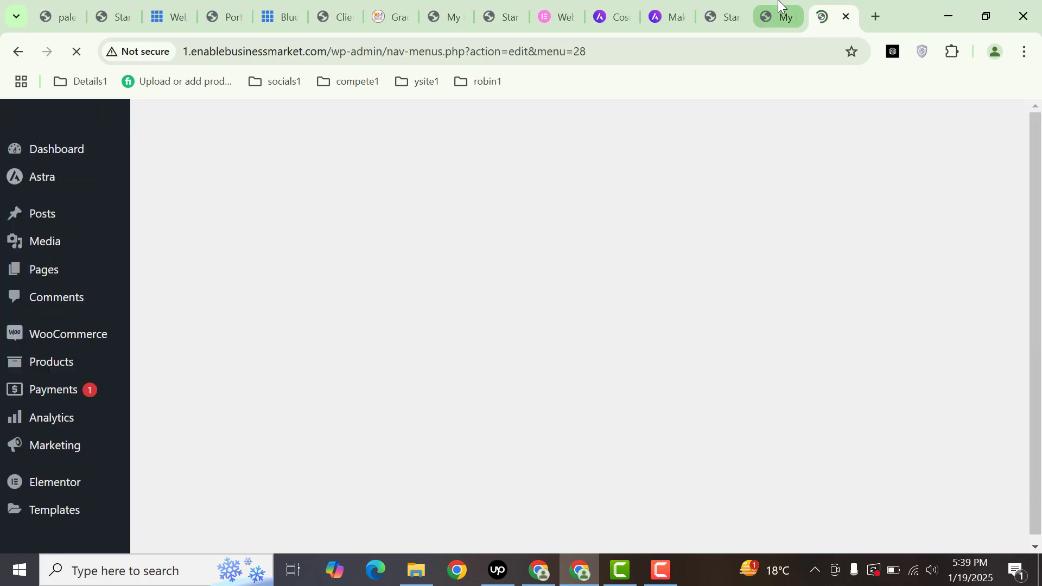
click(777, 16)
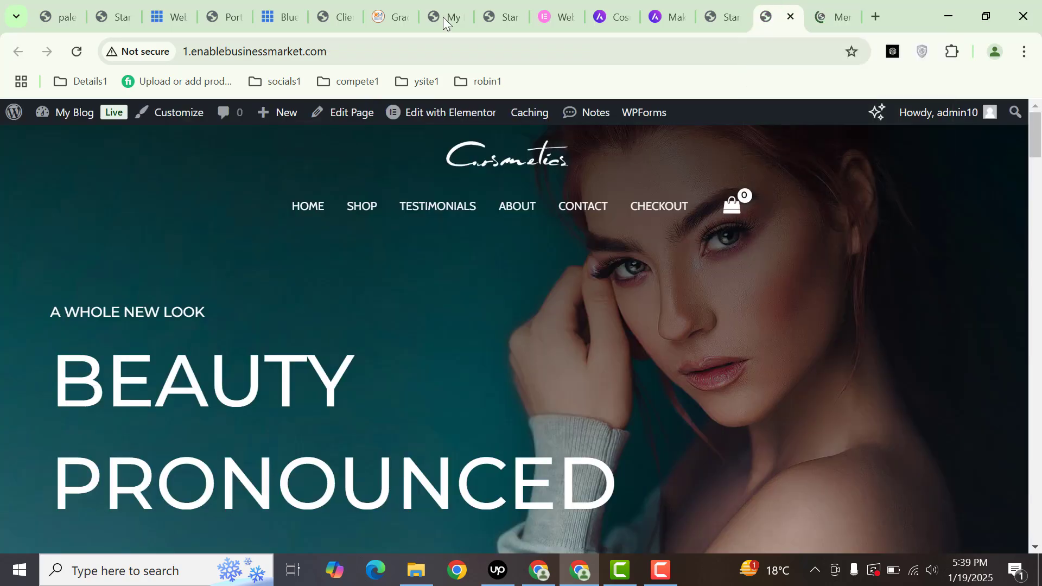
click(68, 58)
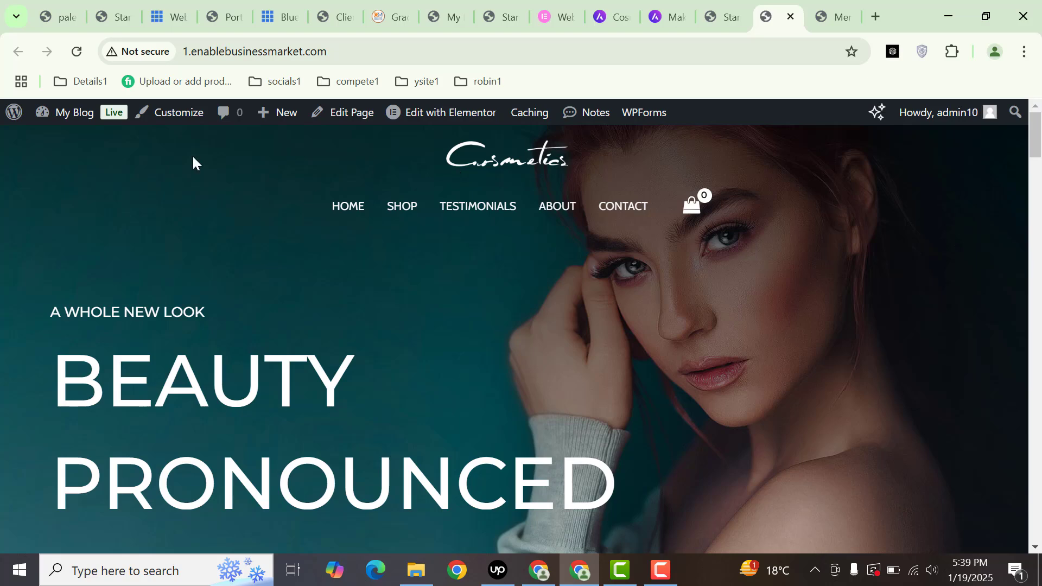
- Launch the Astra theme Customizer from the admin bar in its own tab
ctrl+click(189, 114)
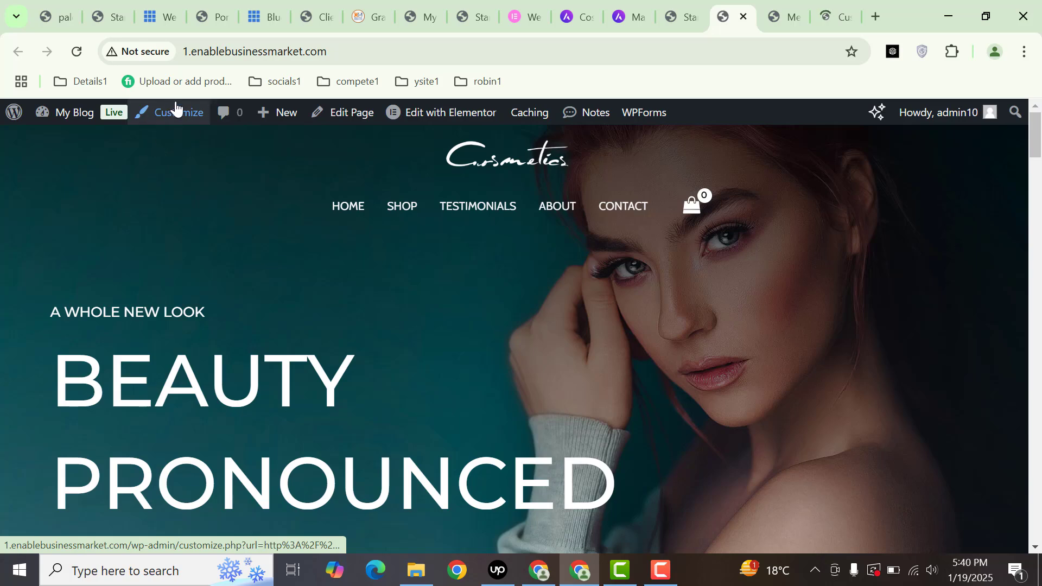
click(842, 10)
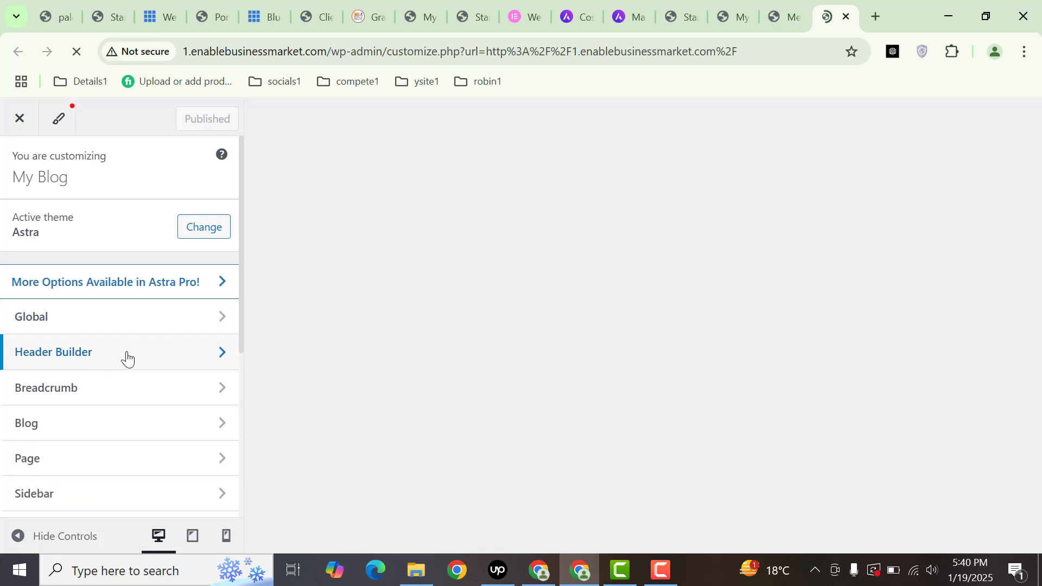
- Open the Header Builder's Site Title & Logo settings, leaving the Cosmetics logo unchanged
click(81, 352)
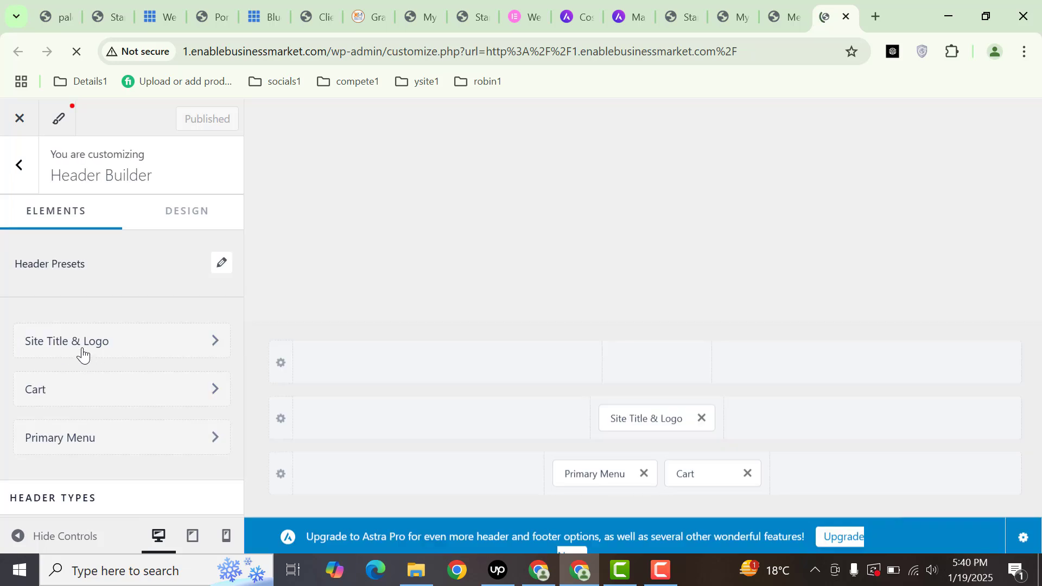
scroll(141, 383, down, 3)
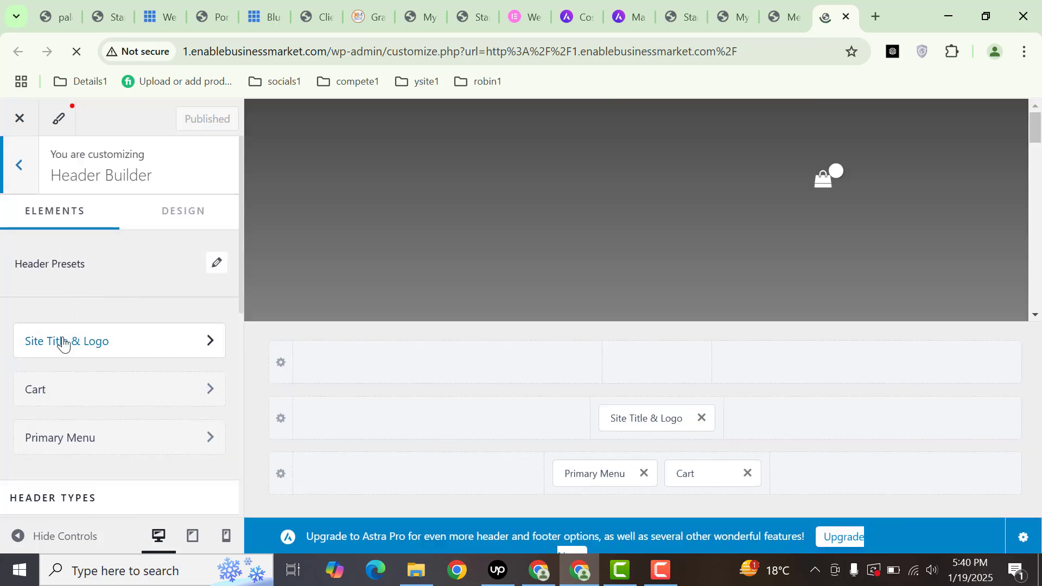
click(63, 343)
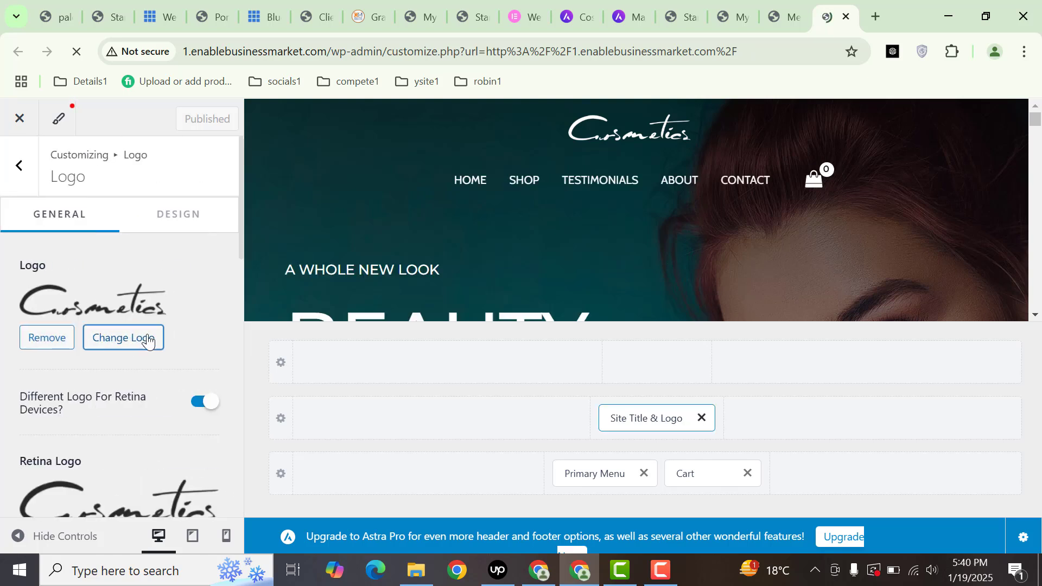
click(144, 340)
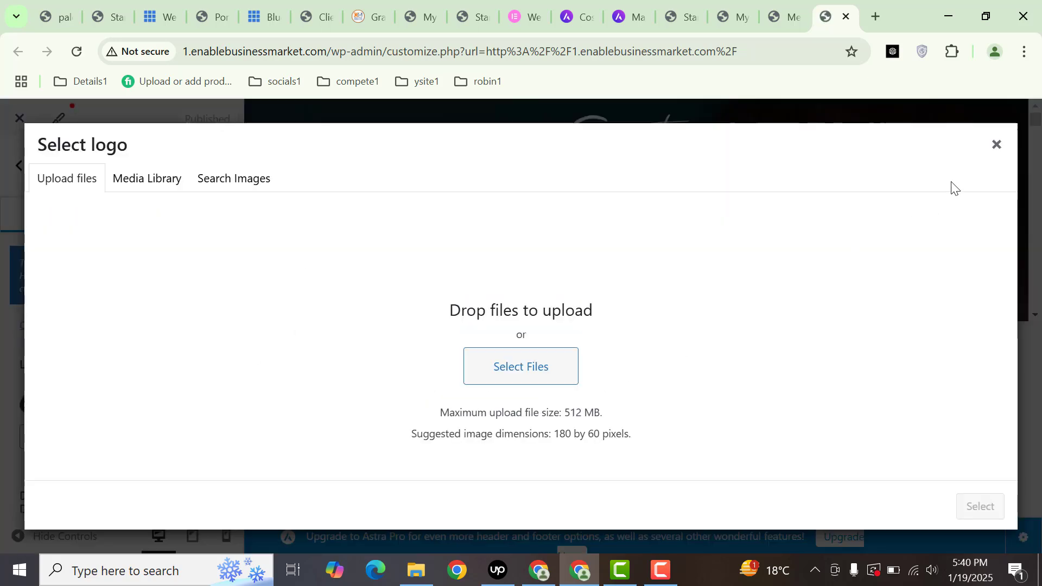
click(998, 145)
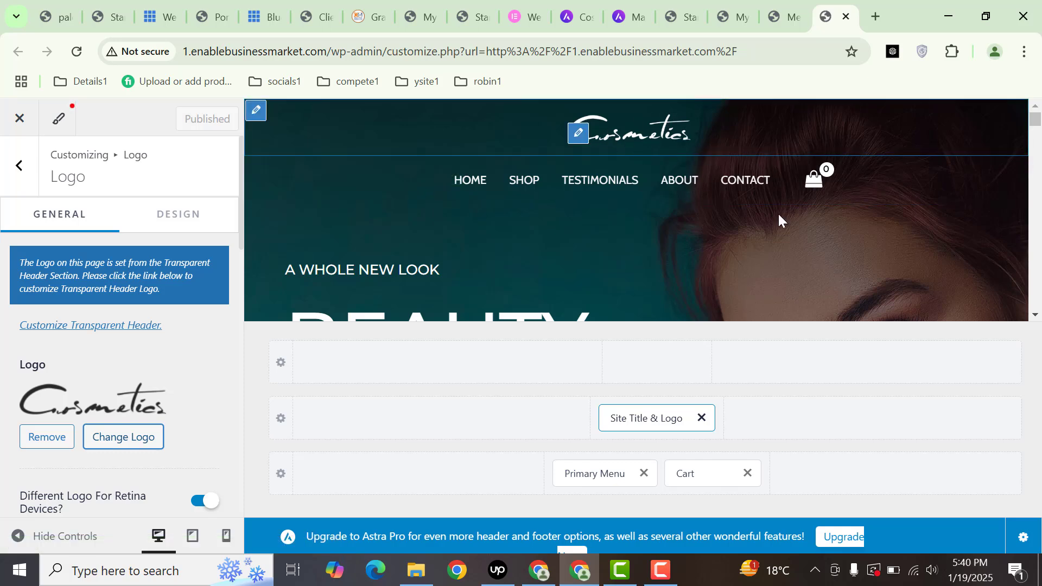
- Close the Customizer and open the Cosmetics home page with Edit with Elementor
click(845, 16)
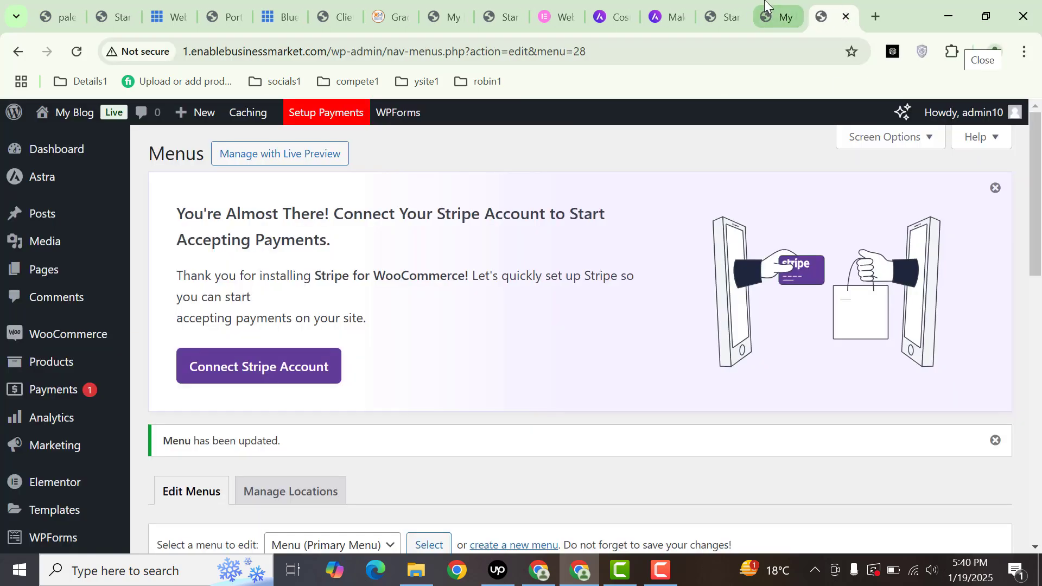
click(765, 17)
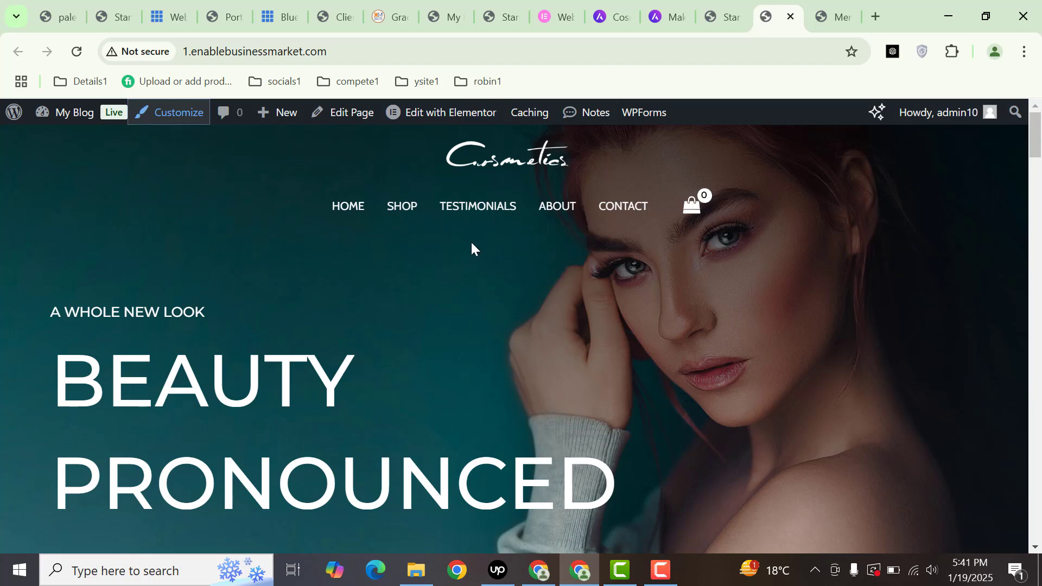
ctrl+click(446, 117)
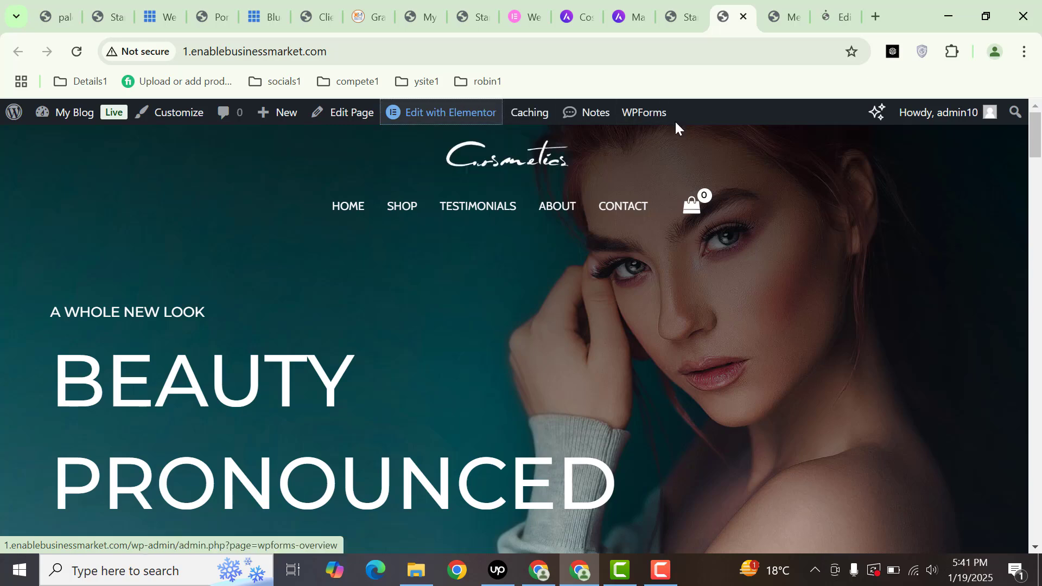
click(850, 4)
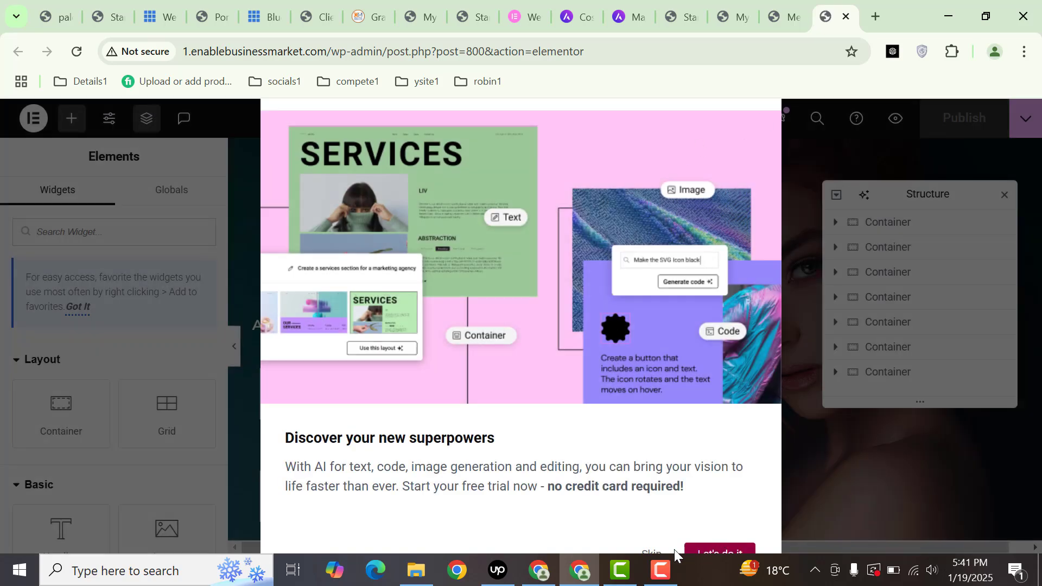
- Dismiss the AI popup and change the hero subheading to '2025 SUMMER SALE'
click(649, 552)
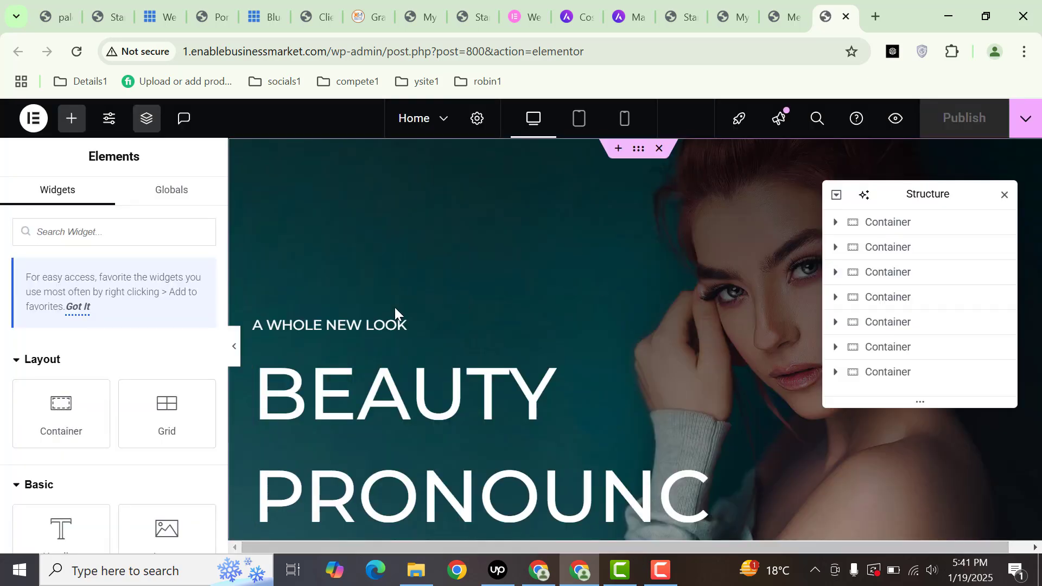
click(337, 321)
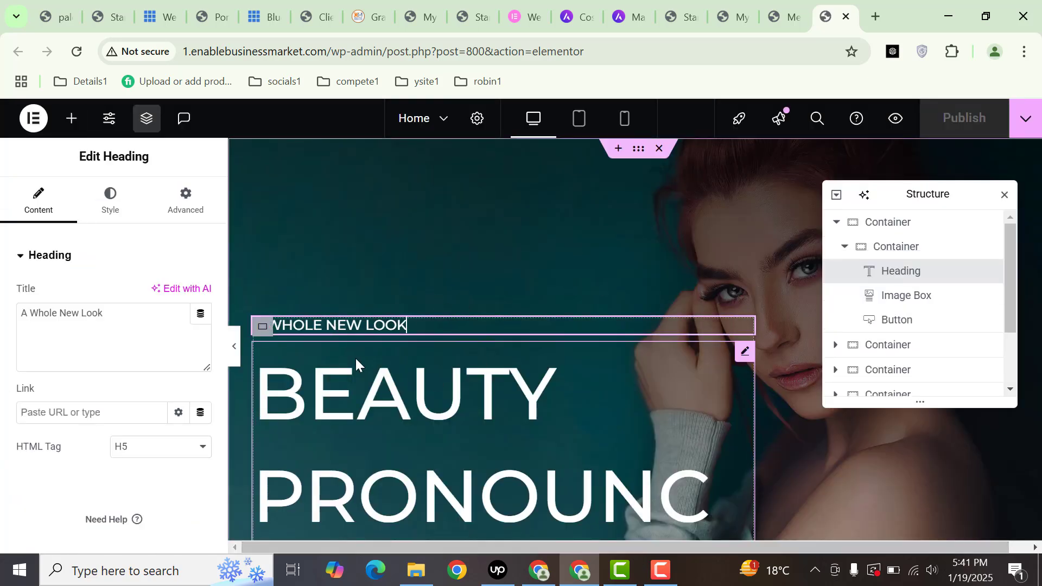
drag(130, 328, 1, 298)
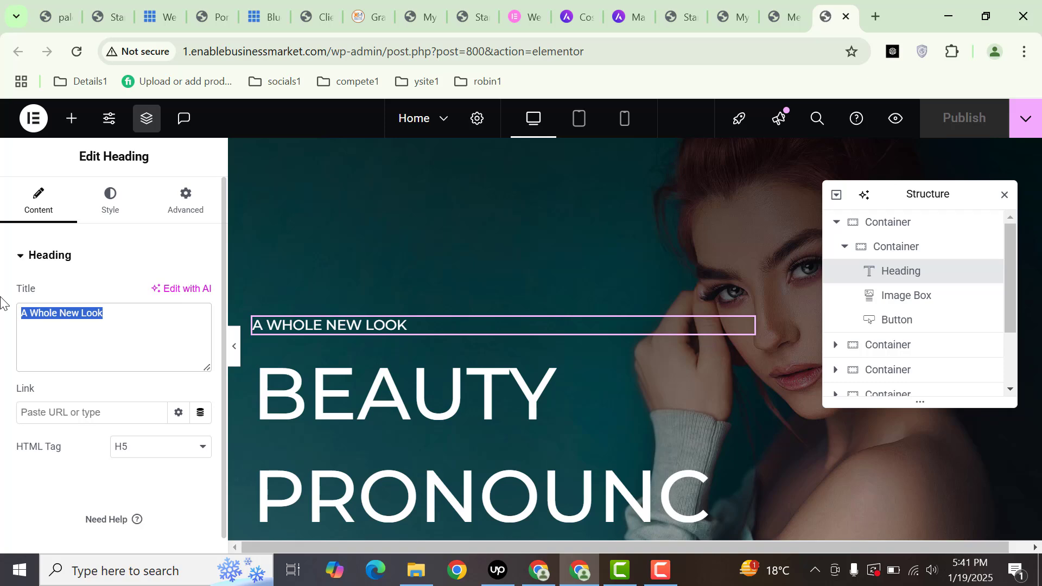
text(2025 SUmmer SALE)
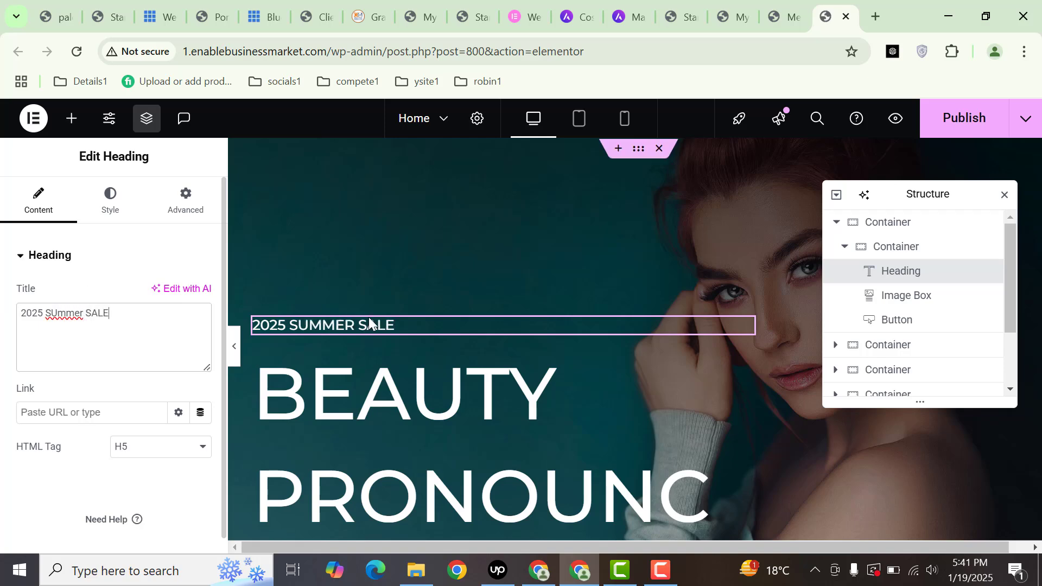
click(1004, 194)
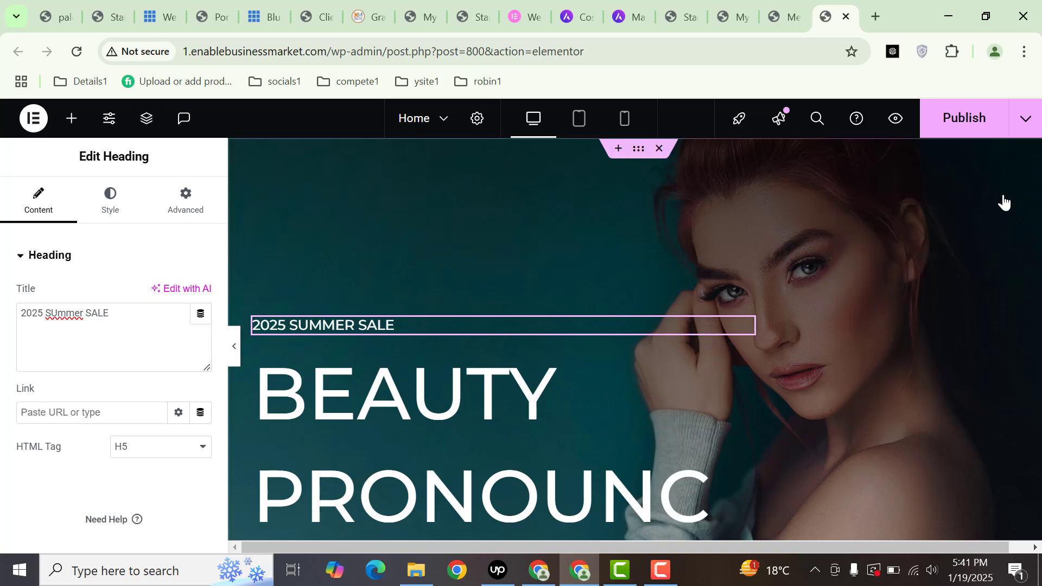
click(636, 155)
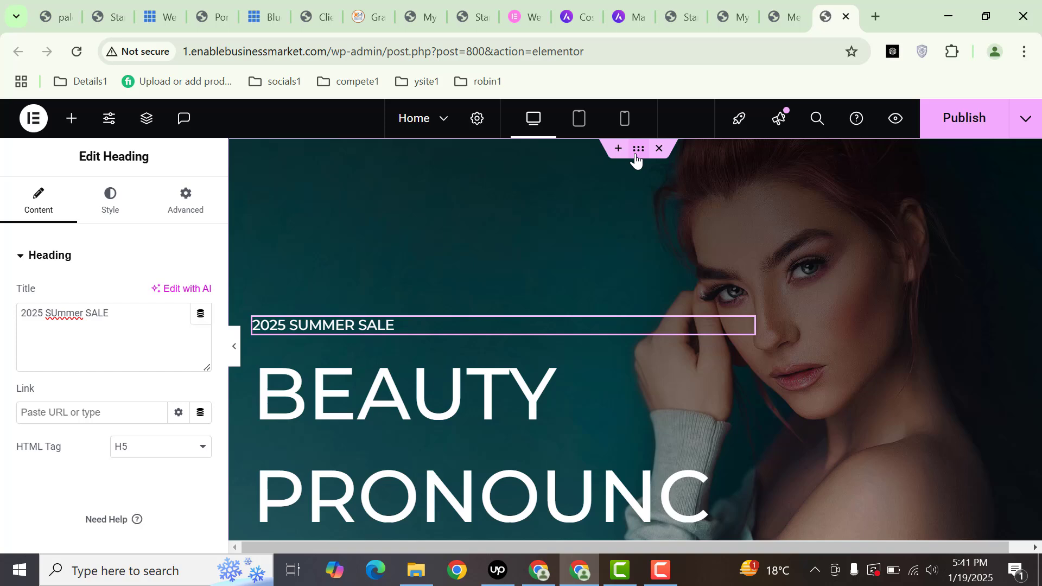
- Check the hero container's background image without changing it, then select the VIEW MORE button
click(108, 201)
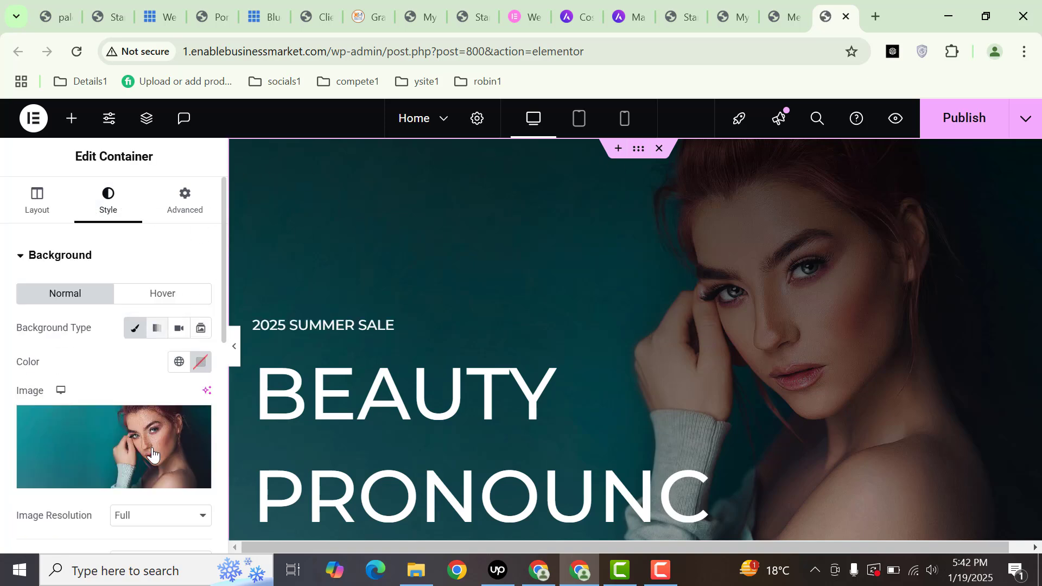
click(126, 437)
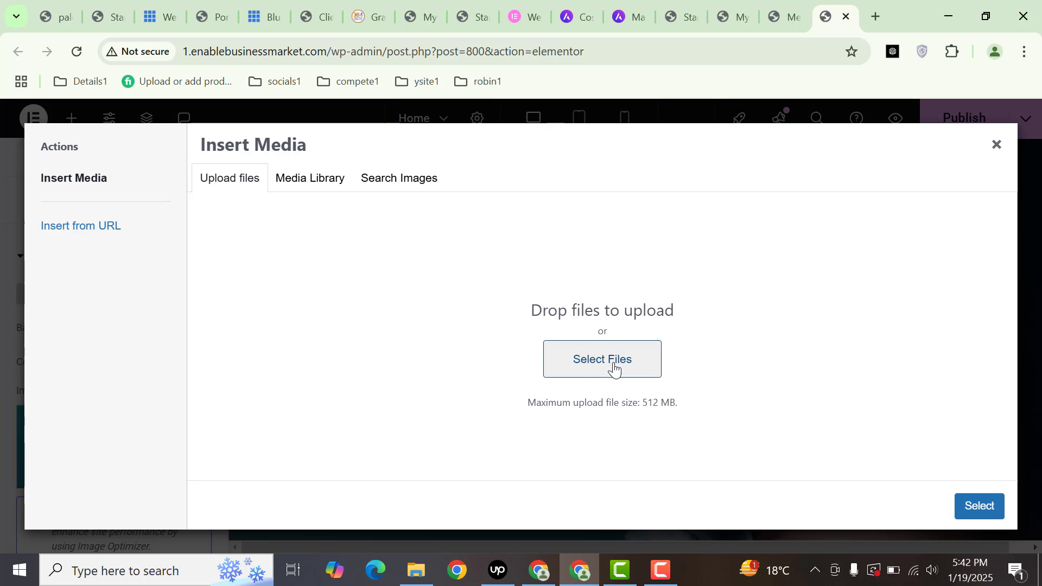
click(996, 144)
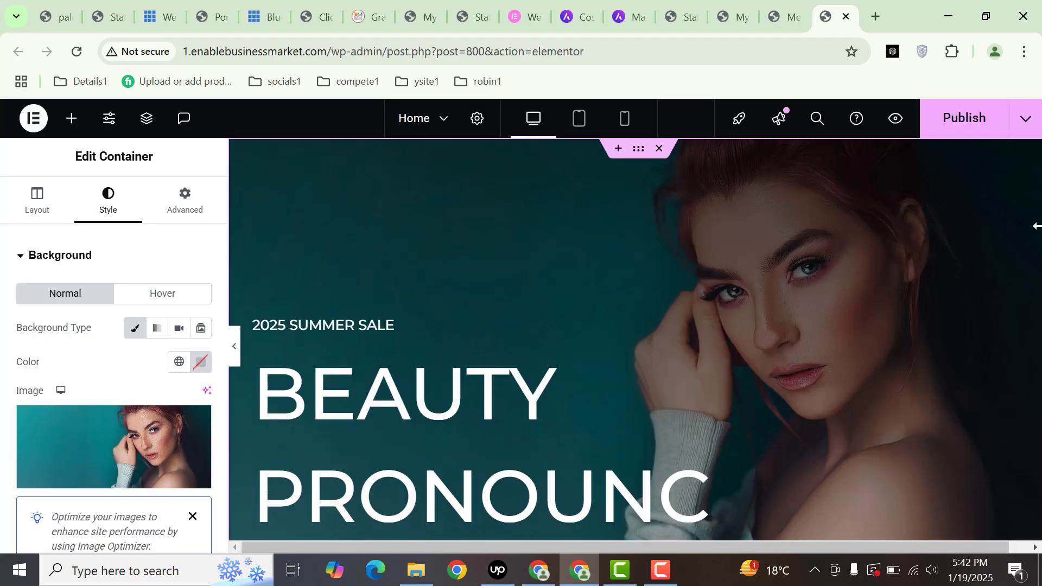
drag(739, 547, 875, 546)
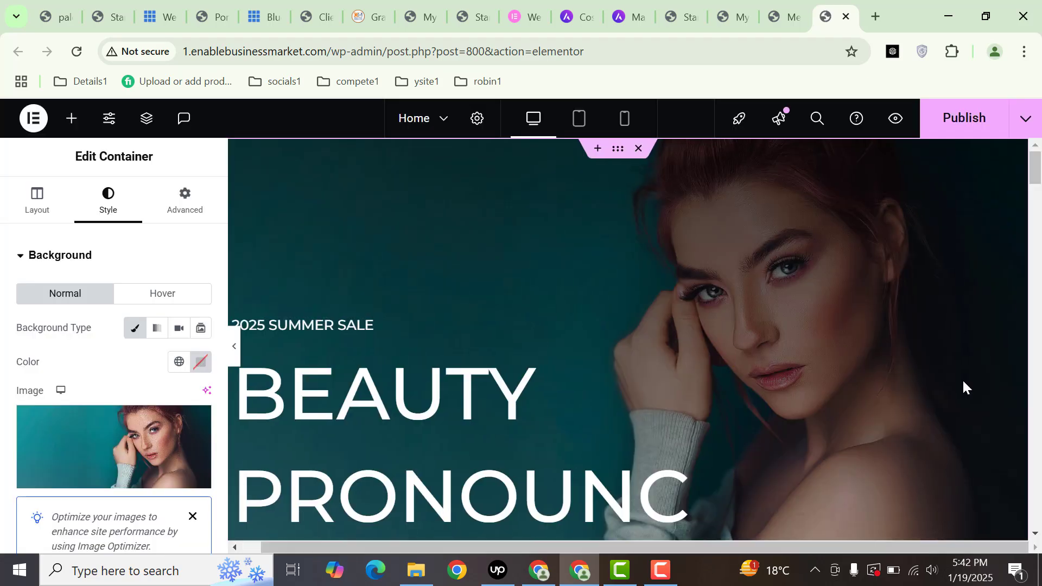
drag(1034, 170, 1037, 217)
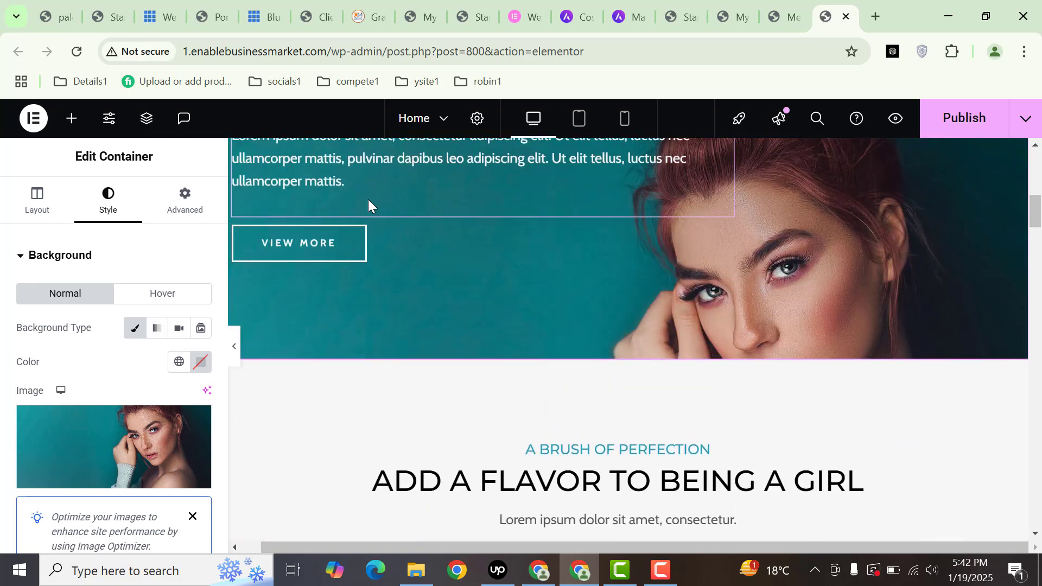
click(316, 243)
drag(162, 329, 77, 329)
click(71, 382)
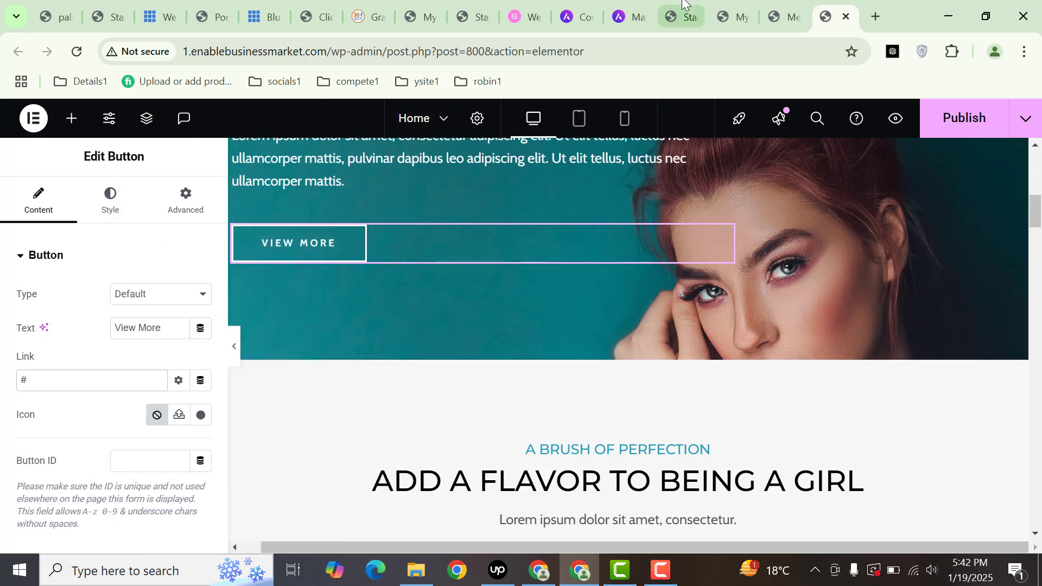
click(680, 17)
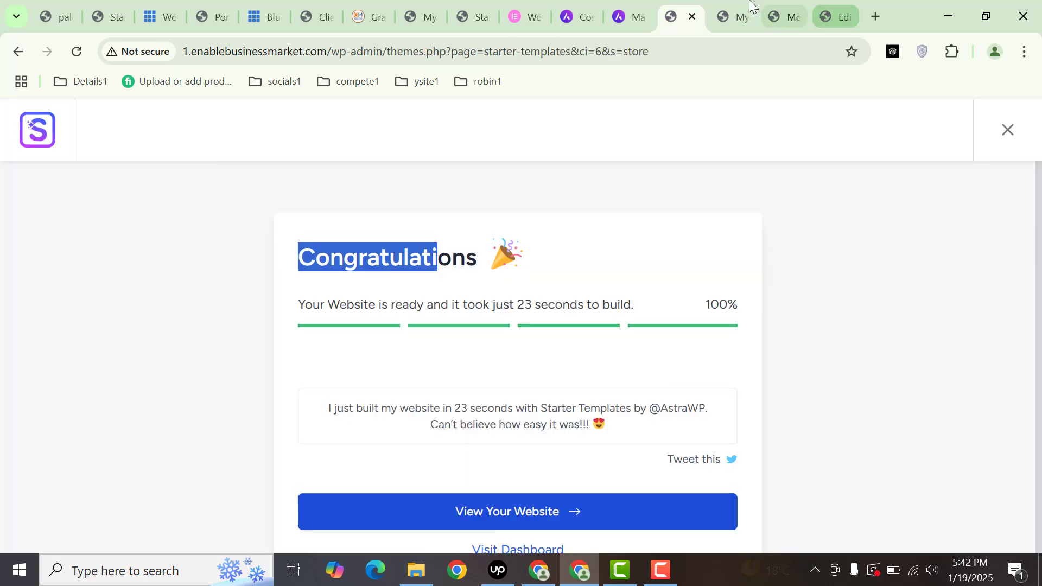
click(733, 17)
click(461, 50)
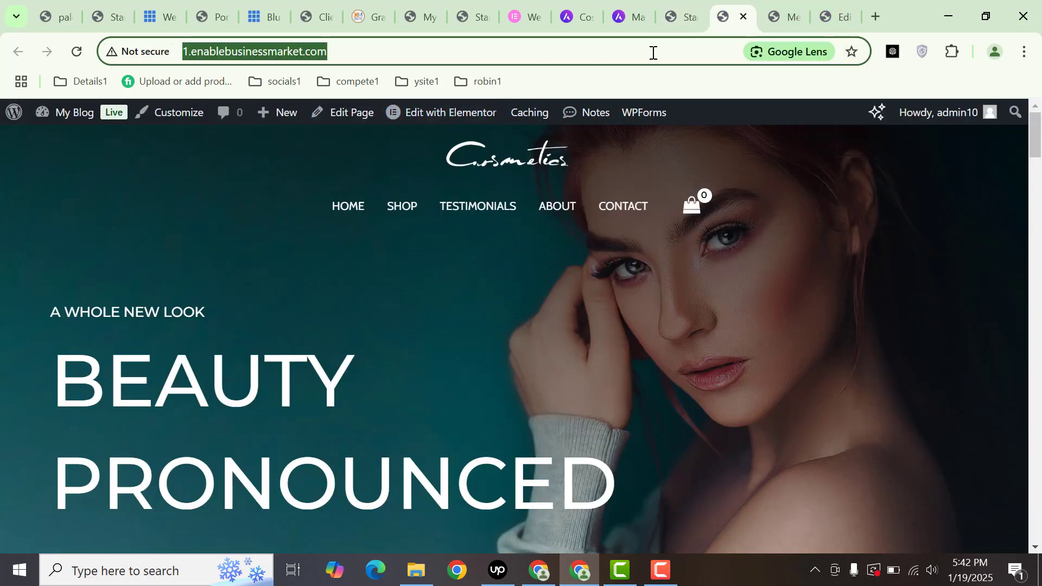
click(836, 16)
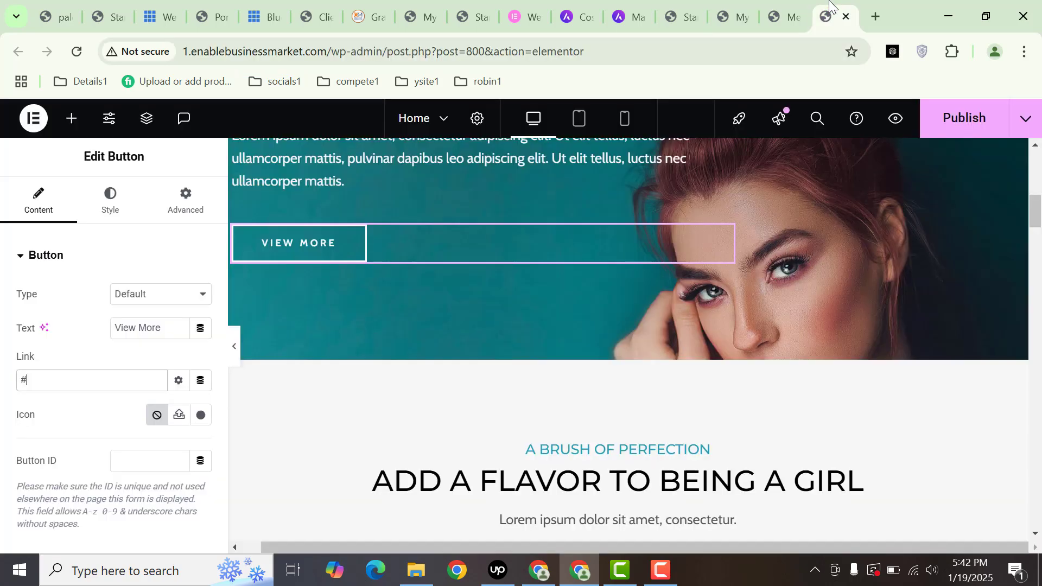
key(BackSpace)
key(ctrl+v)
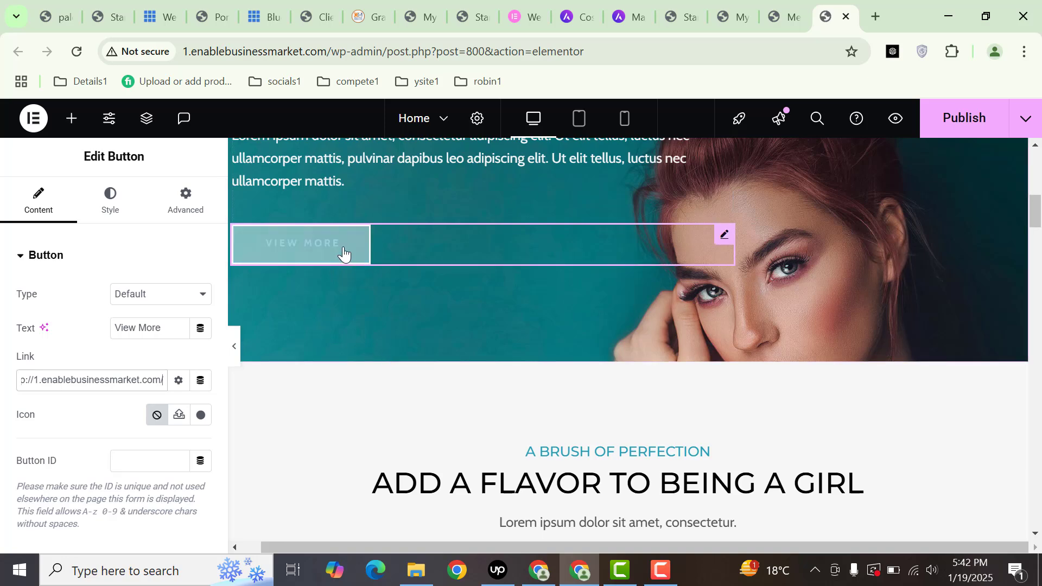
drag(1037, 217, 1039, 235)
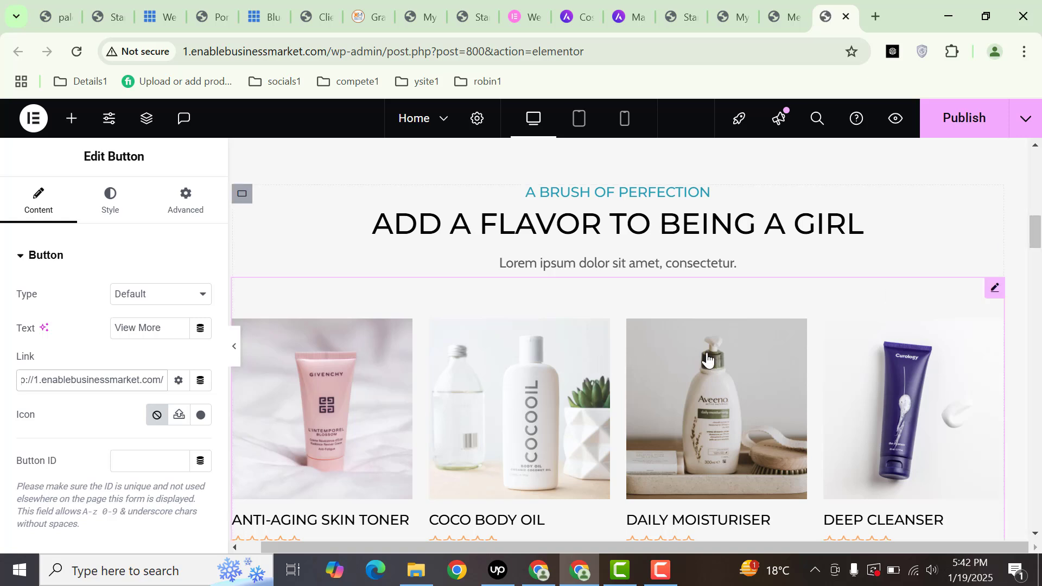
- From the admin list of 8 products, open Deep Cleanser's edit page in a new tab
click(888, 310)
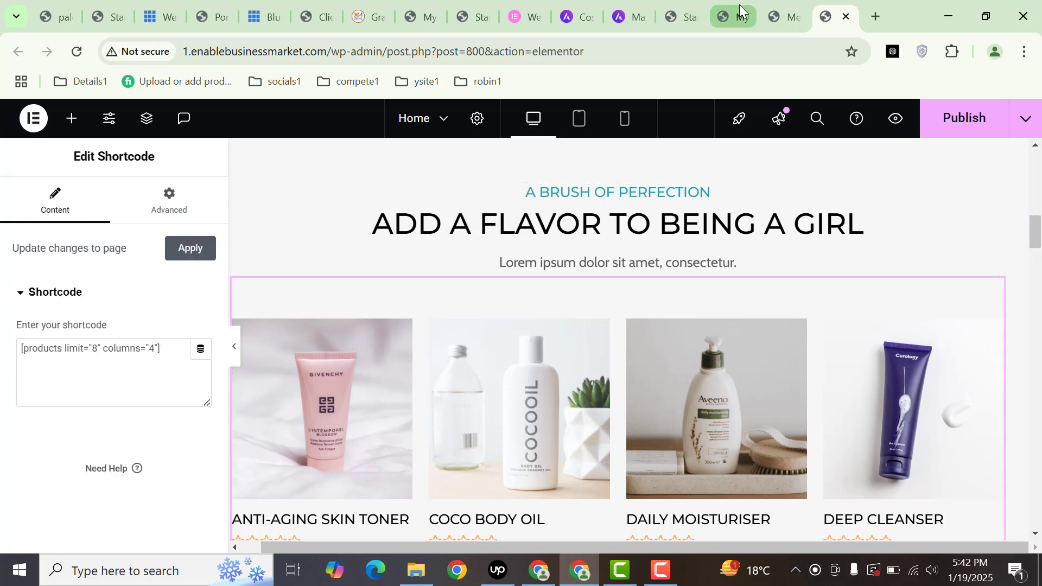
click(784, 16)
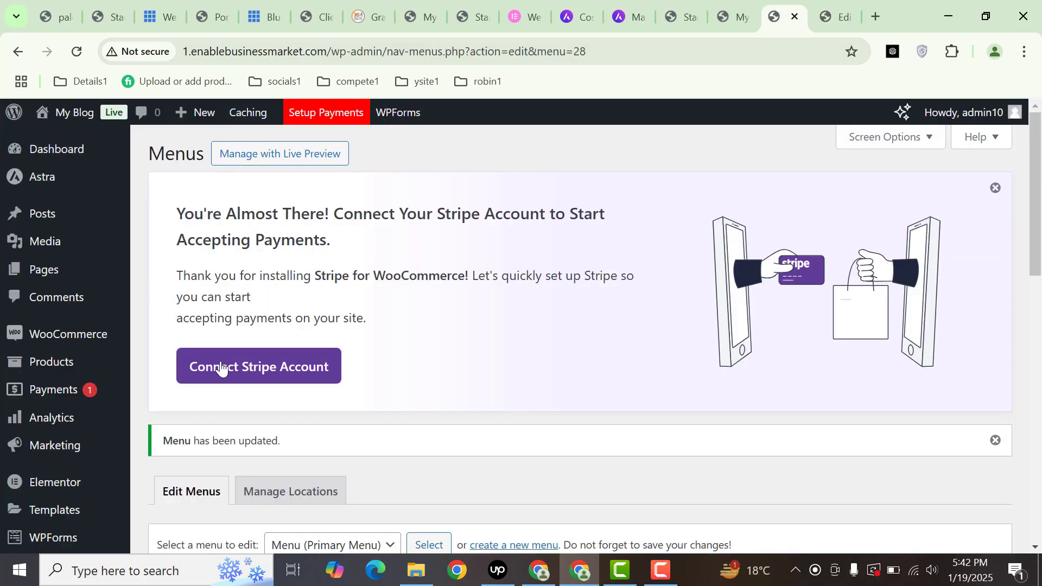
click(48, 363)
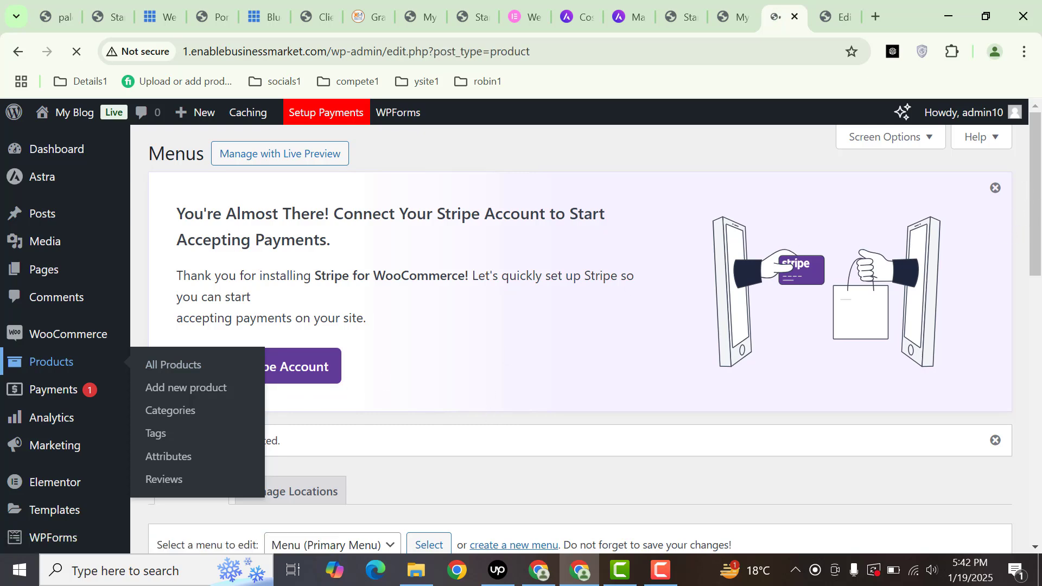
scroll(1024, 231, down, 5)
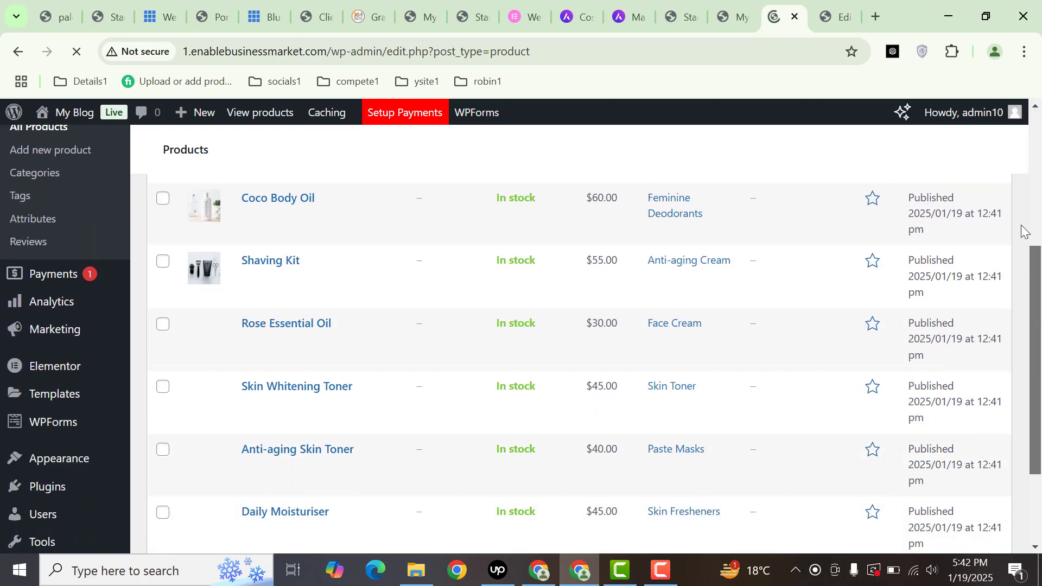
scroll(1024, 207, up, 5)
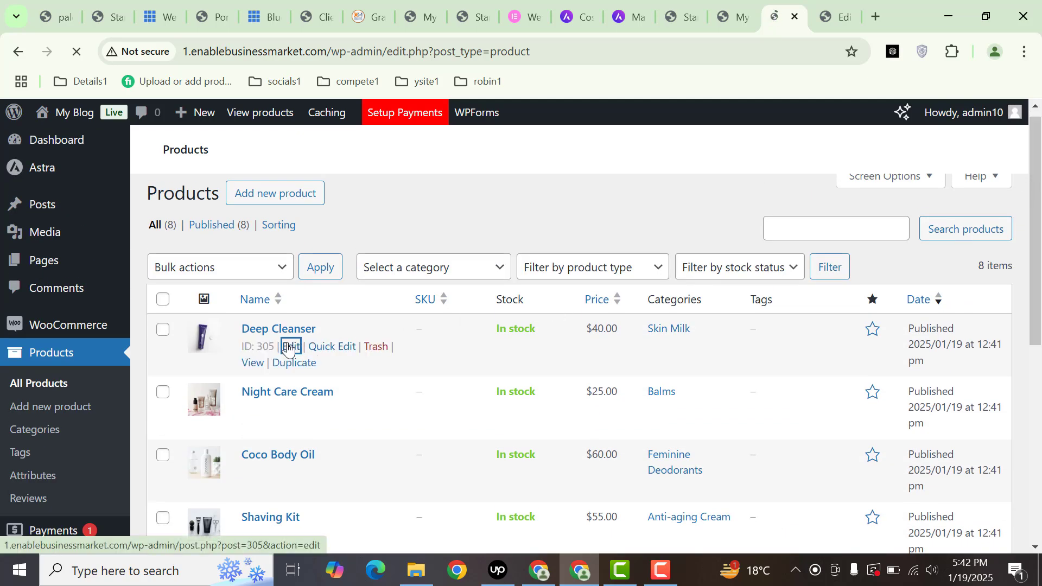
middle_click(288, 344)
click(792, 4)
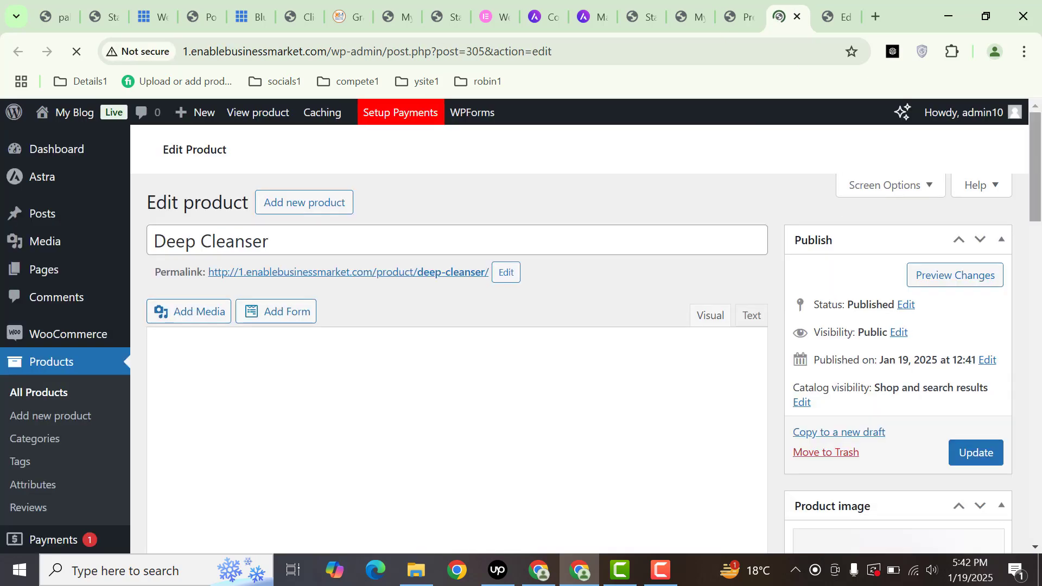
mouse_move(1034, 158)
mouse_down()
mouse_move(1034, 180)
mouse_move(1030, 144)
mouse_up()
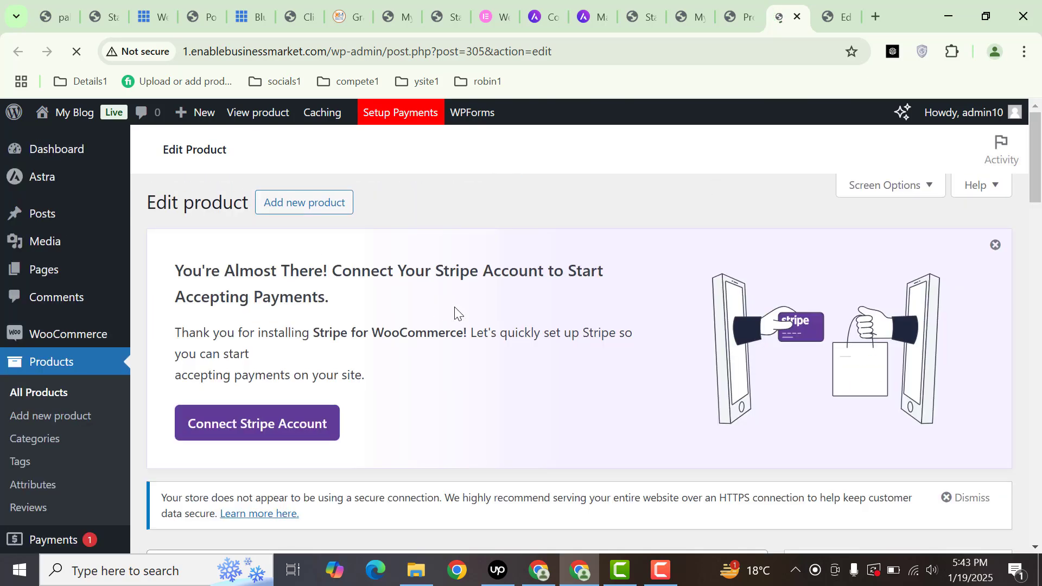
scroll(367, 293, down, 5)
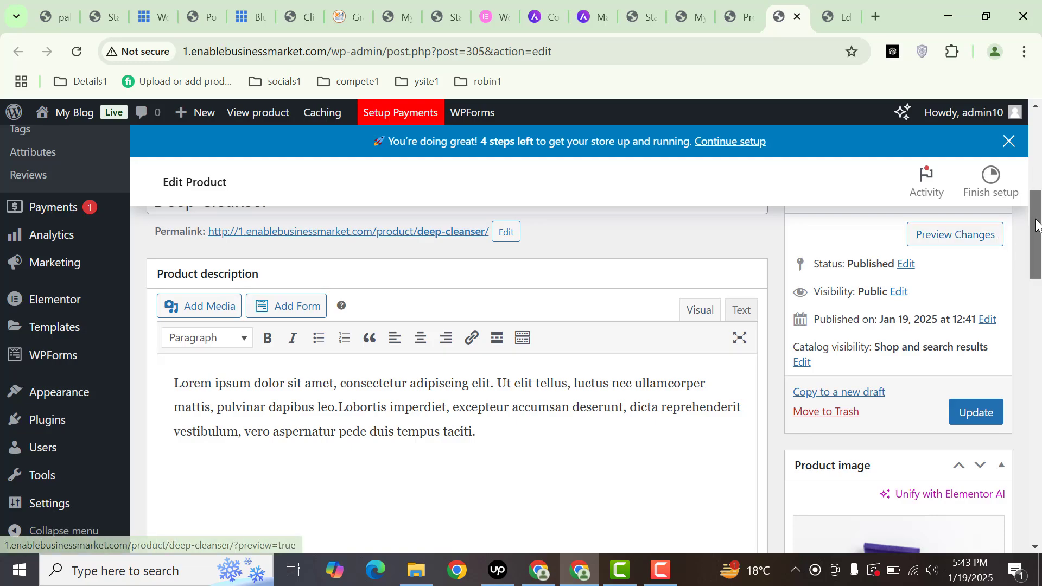
scroll(360, 249, up, 3)
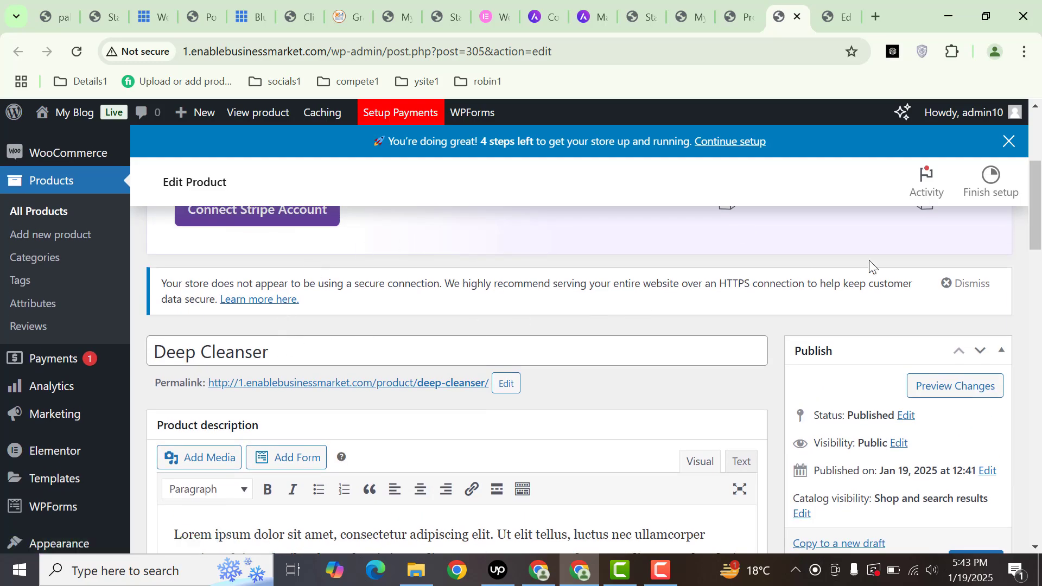
scroll(407, 295, down, 5)
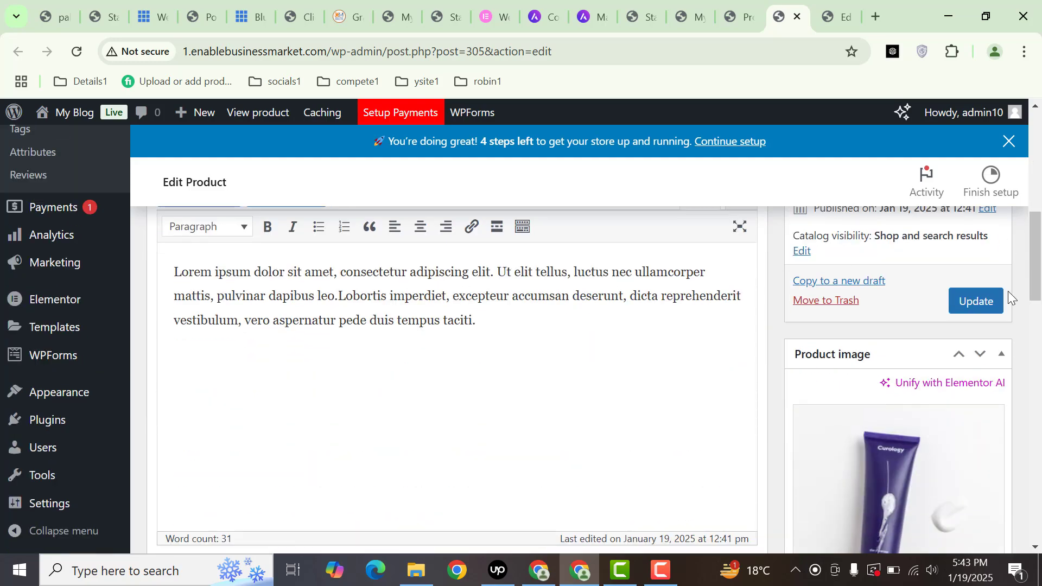
drag(1040, 252, 1039, 294)
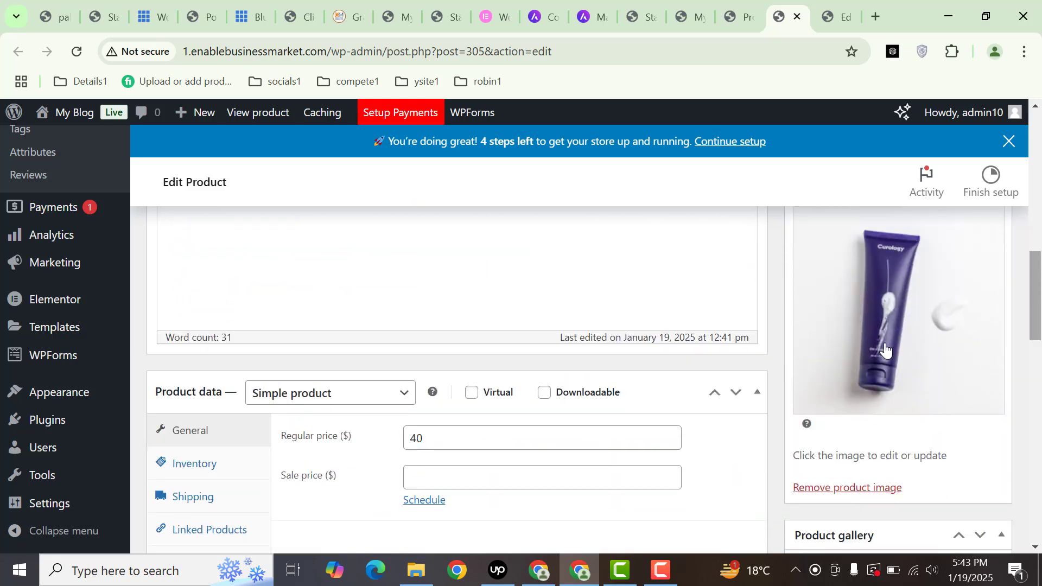
click(881, 303)
click(996, 144)
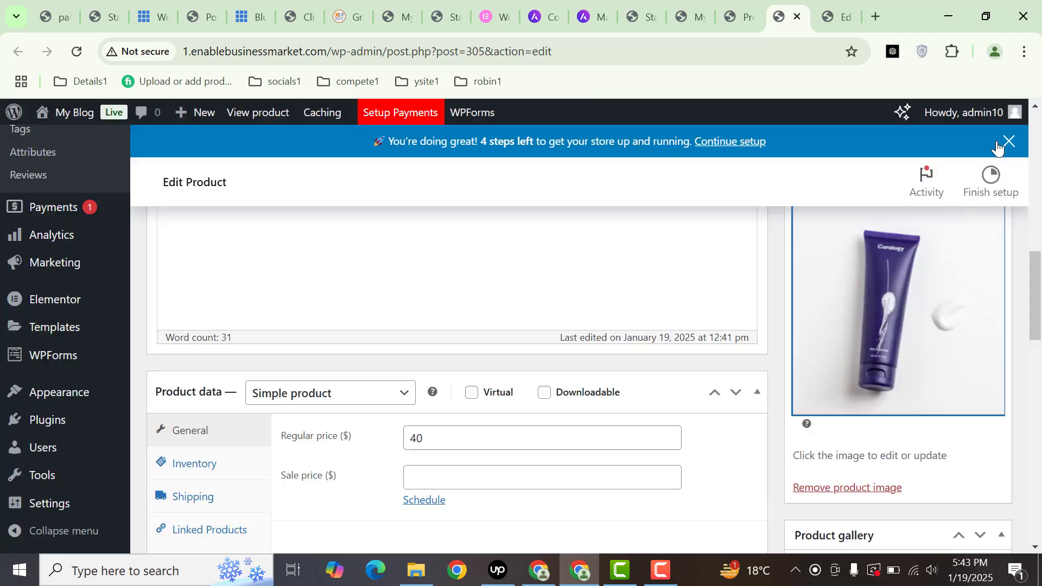
scroll(459, 285, down, 3)
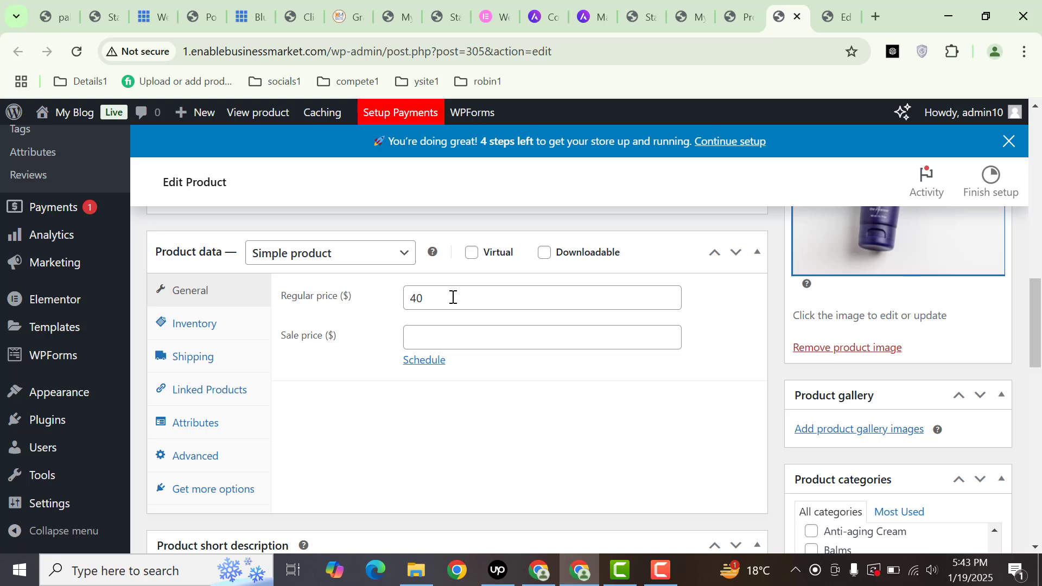
drag(453, 297, 398, 304)
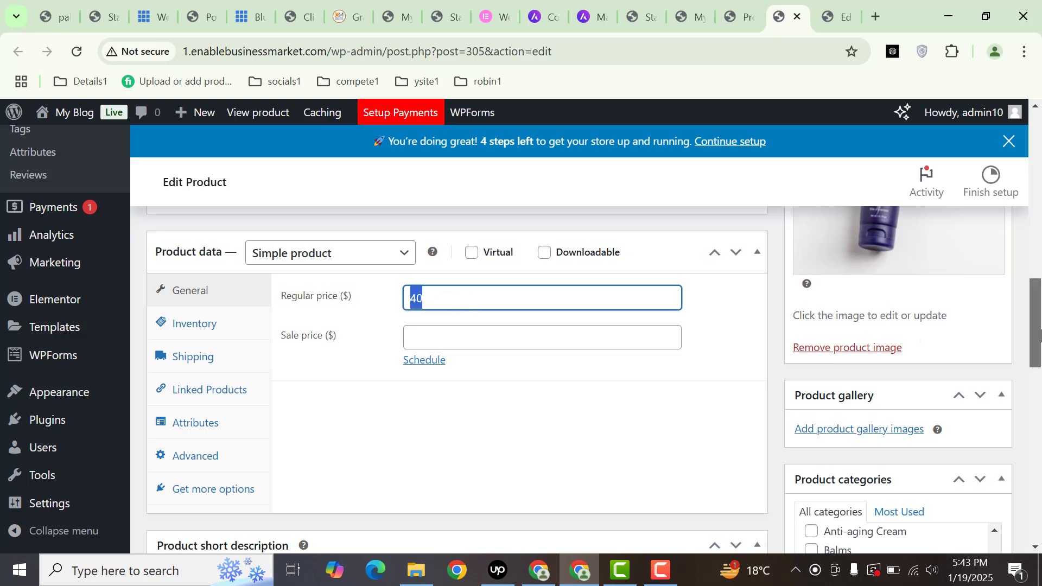
scroll(912, 375, down, 3)
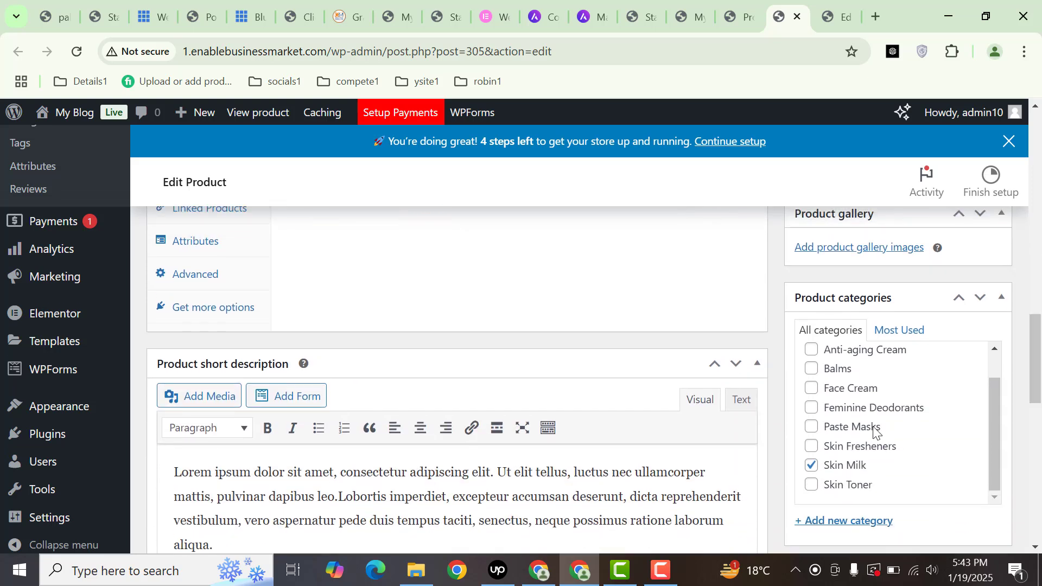
scroll(802, 380, down, 3)
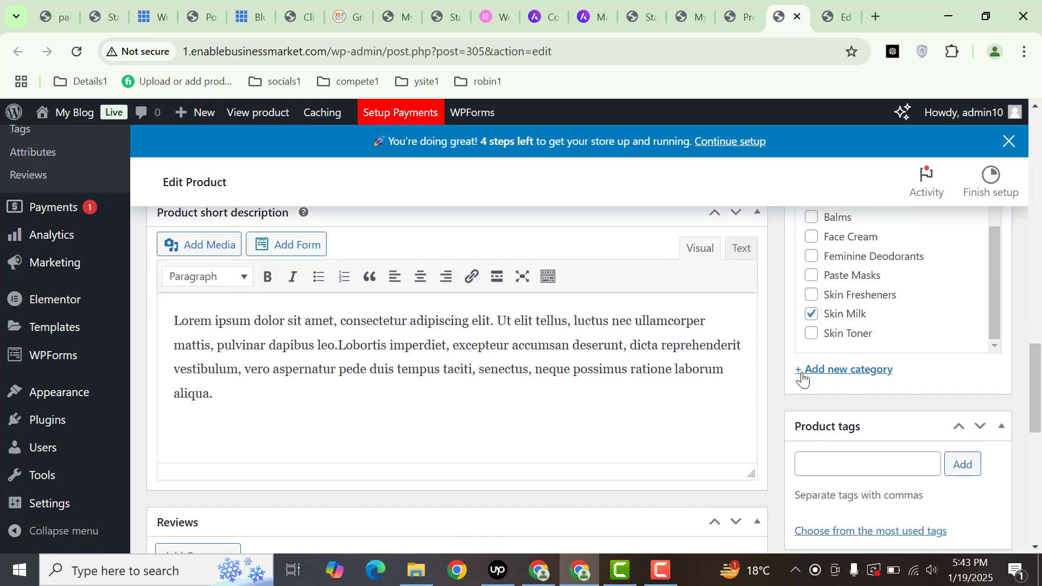
- Create a new 'Makeup' product category, ticked for Deep Cleanser
click(850, 375)
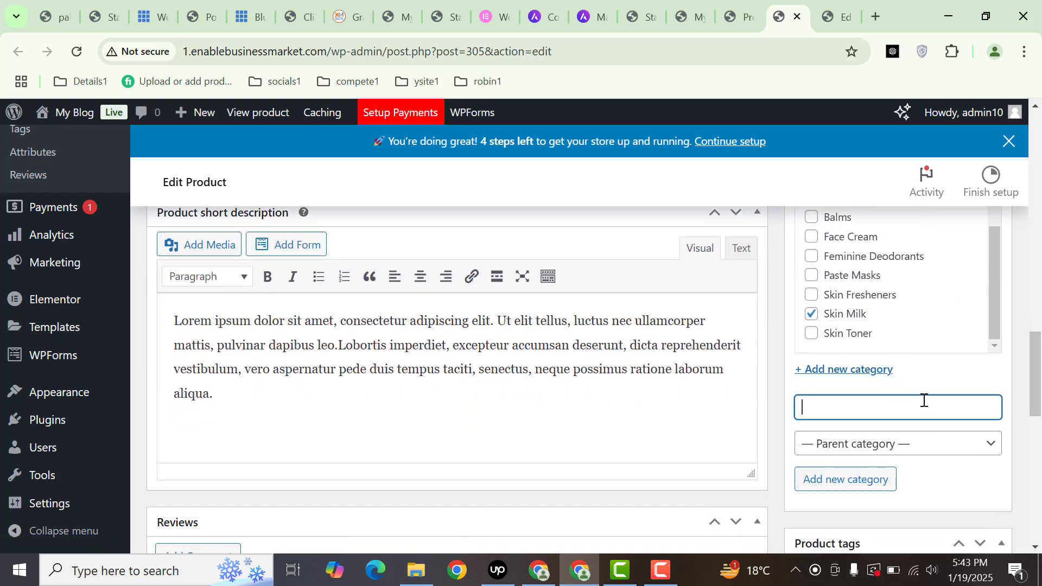
text(mA)
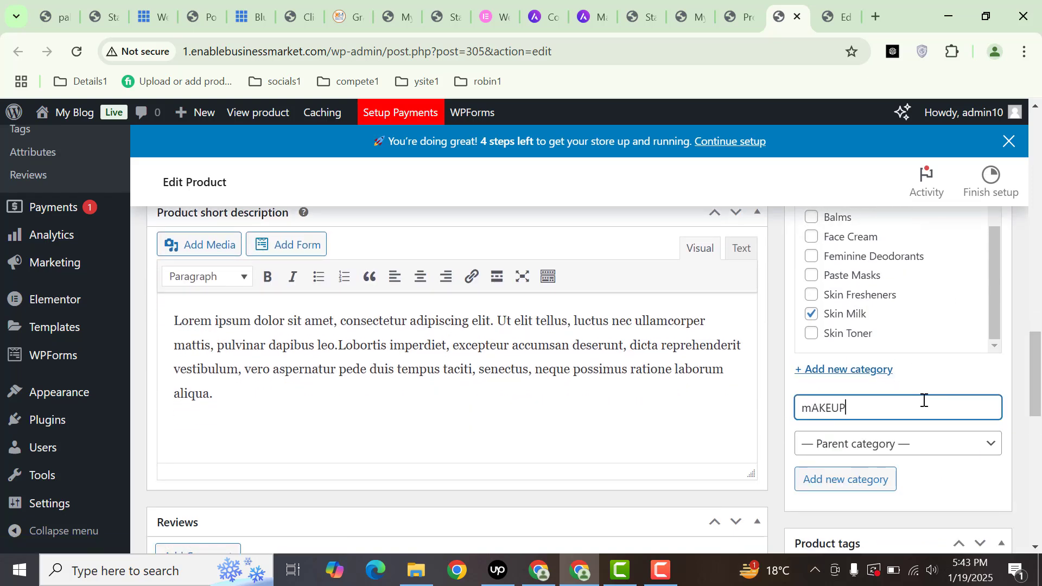
text(KEUP)
key(ctrl+a)
text(m)
click(860, 481)
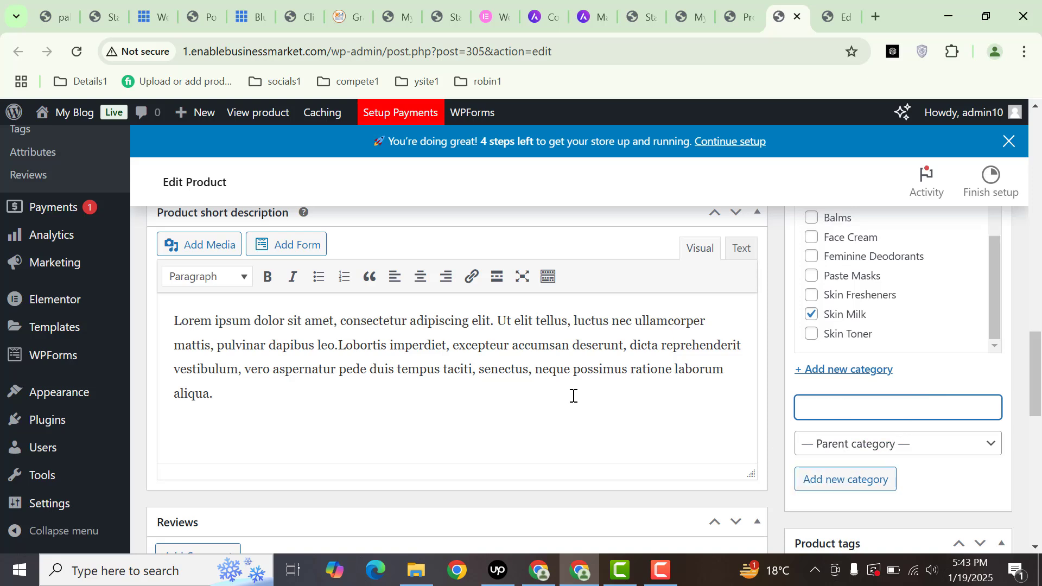
- Save the Deep Cleanser product with Update so it shows 'Product updated'
drag(505, 374, 337, 345)
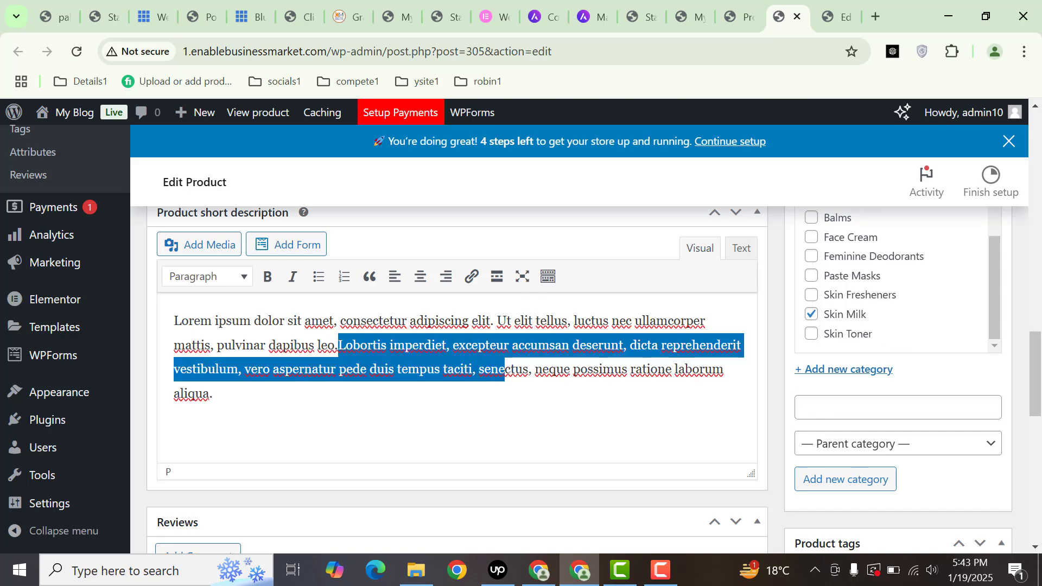
scroll(1038, 370, up, 3)
scroll(998, 380, up, 1)
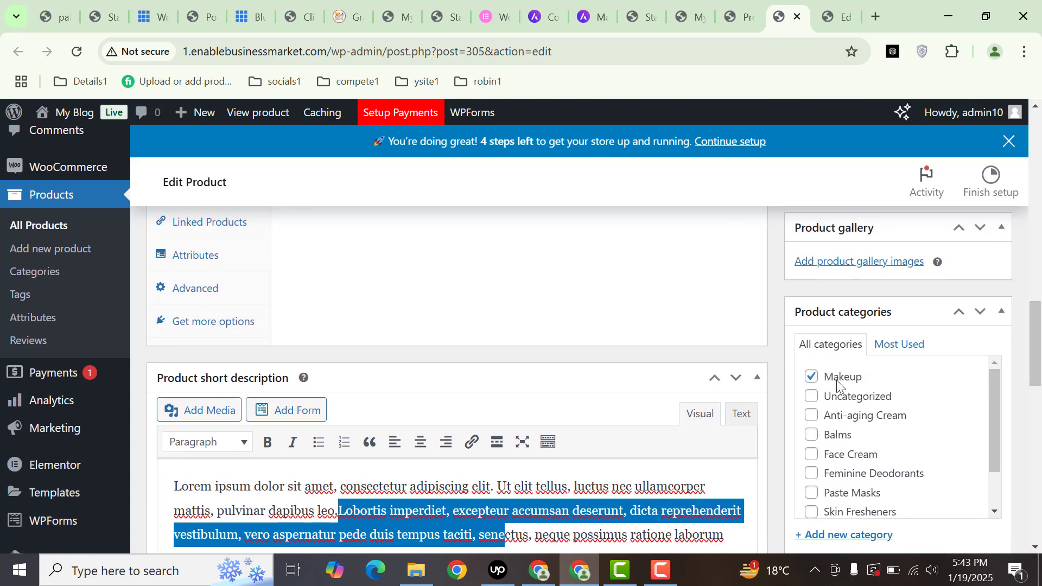
scroll(975, 353, down, 4)
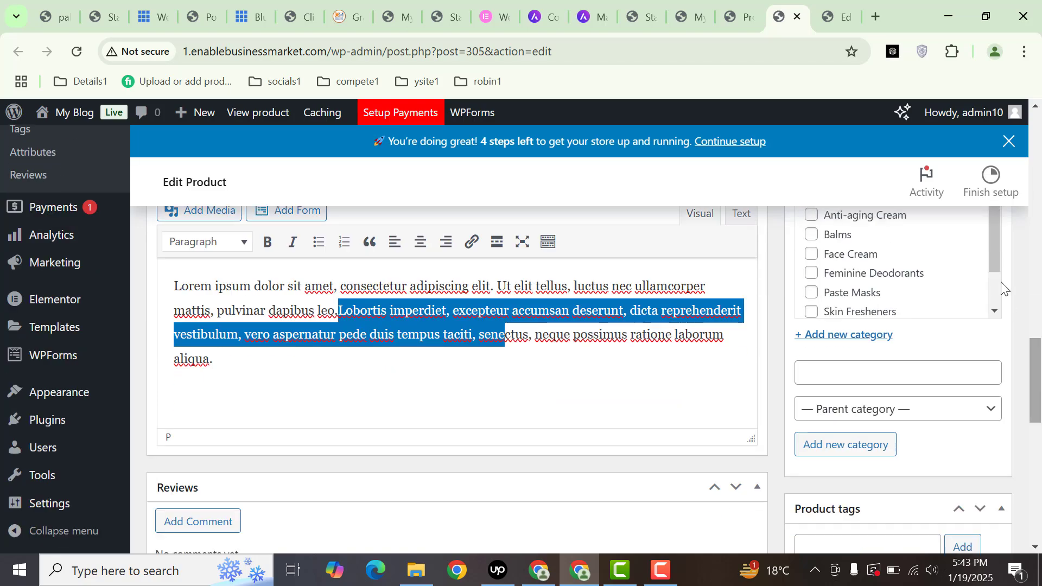
scroll(989, 291, down, 2)
drag(1036, 367, 1040, 220)
scroll(1031, 244, down, 1)
click(988, 373)
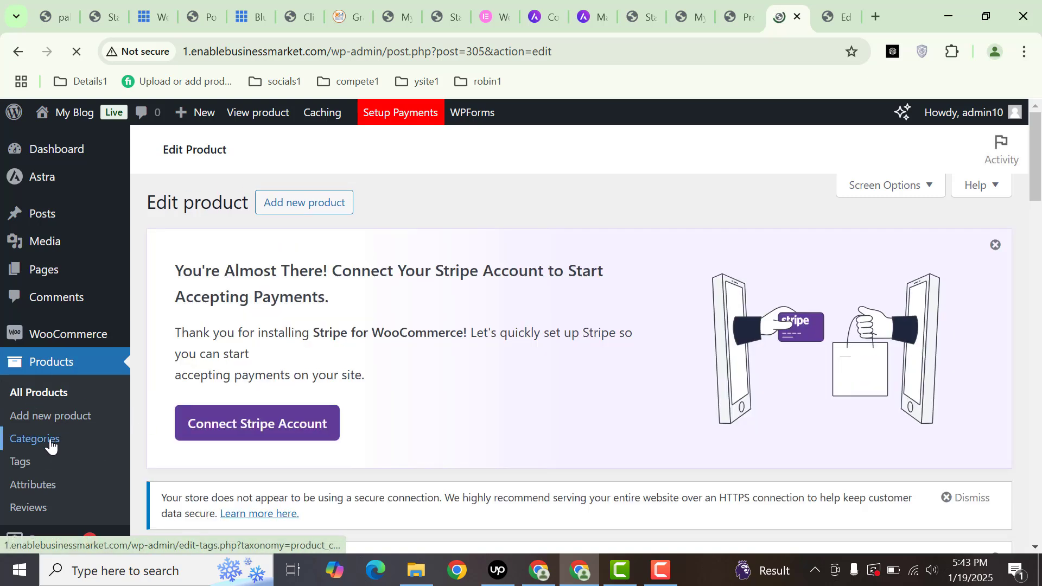
- Open Product Categories in a new tab, then WooCommerce Settings in a background tab
middle_click(50, 443)
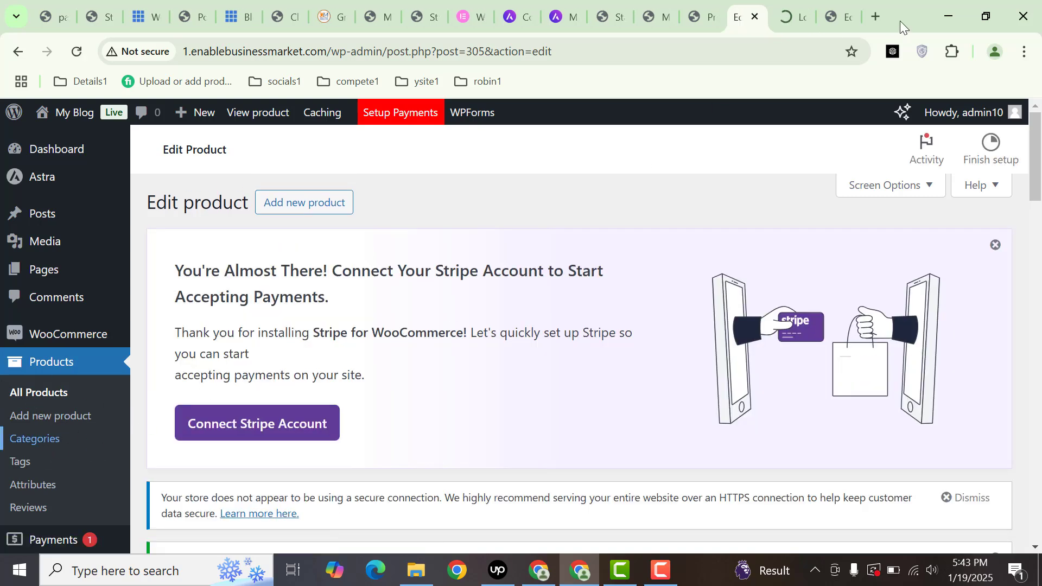
click(790, 17)
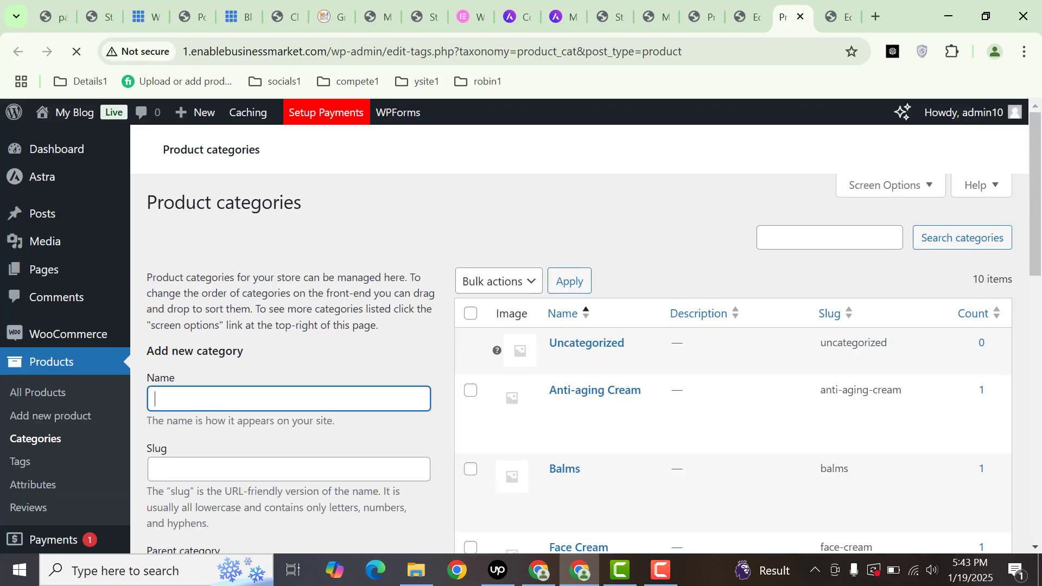
drag(1034, 195, 1037, 304)
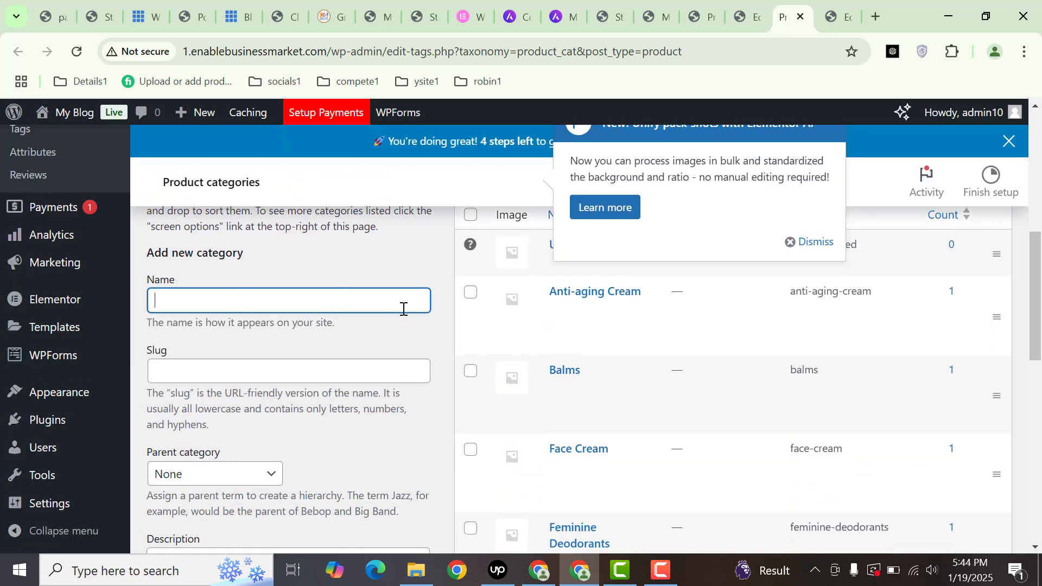
scroll(1010, 239, up, 6)
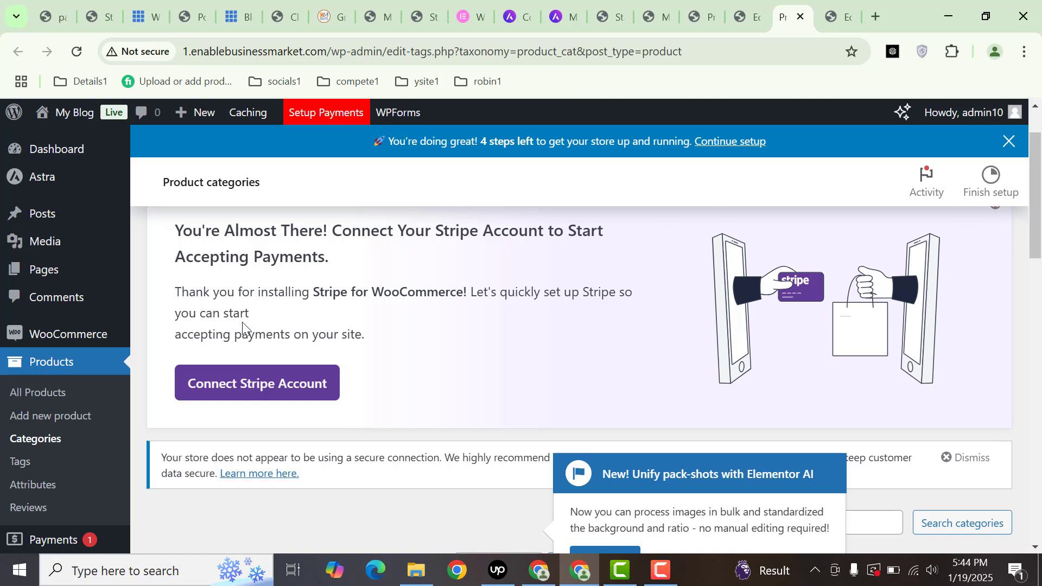
mouse_move(133, 338)
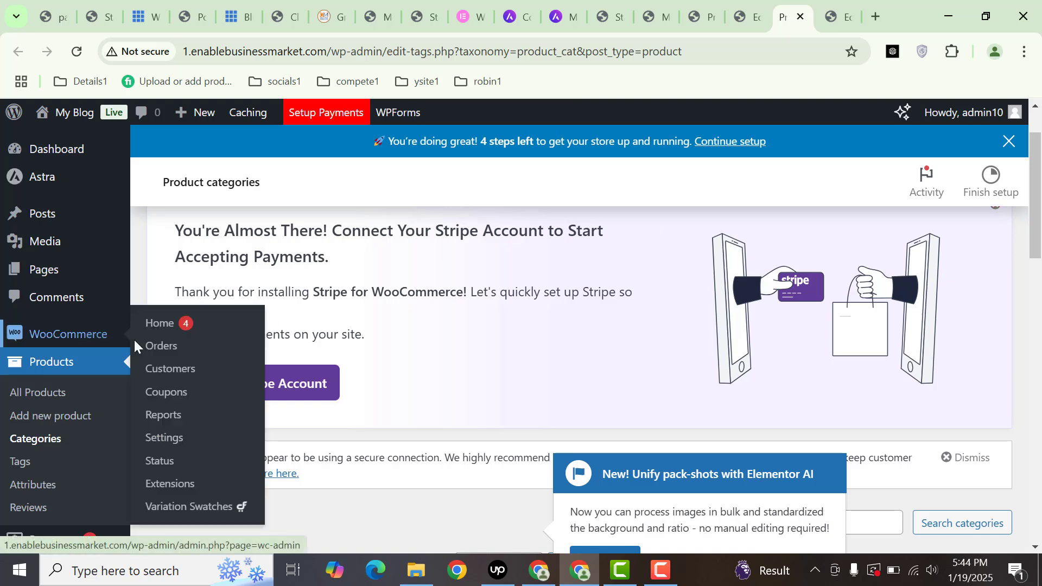
middle_click(164, 437)
- Close the Elementor editor tab, confirm leaving, and show WooCommerce's Payments settings tab
click(833, 17)
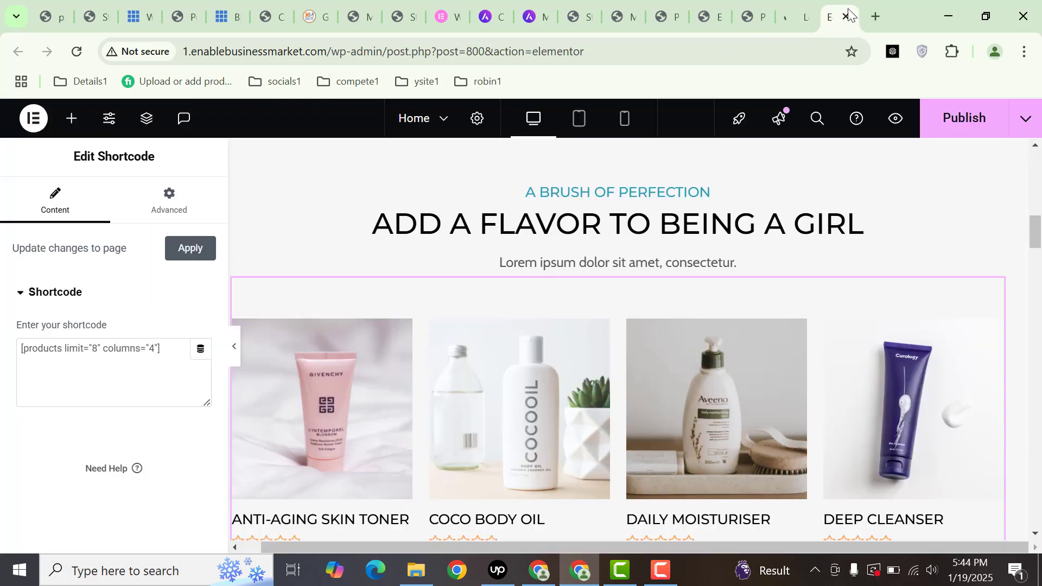
click(847, 17)
click(592, 154)
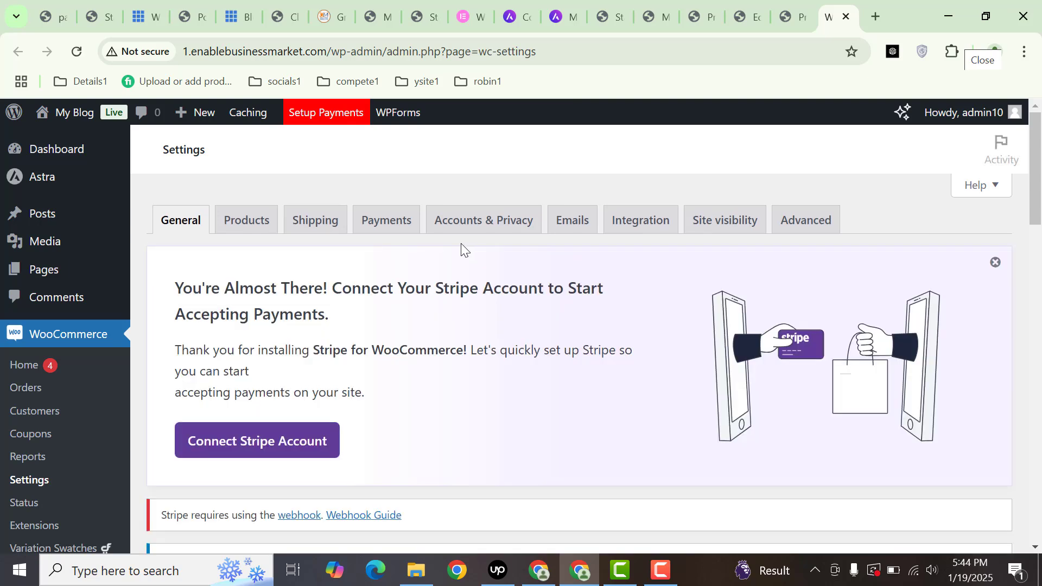
click(390, 228)
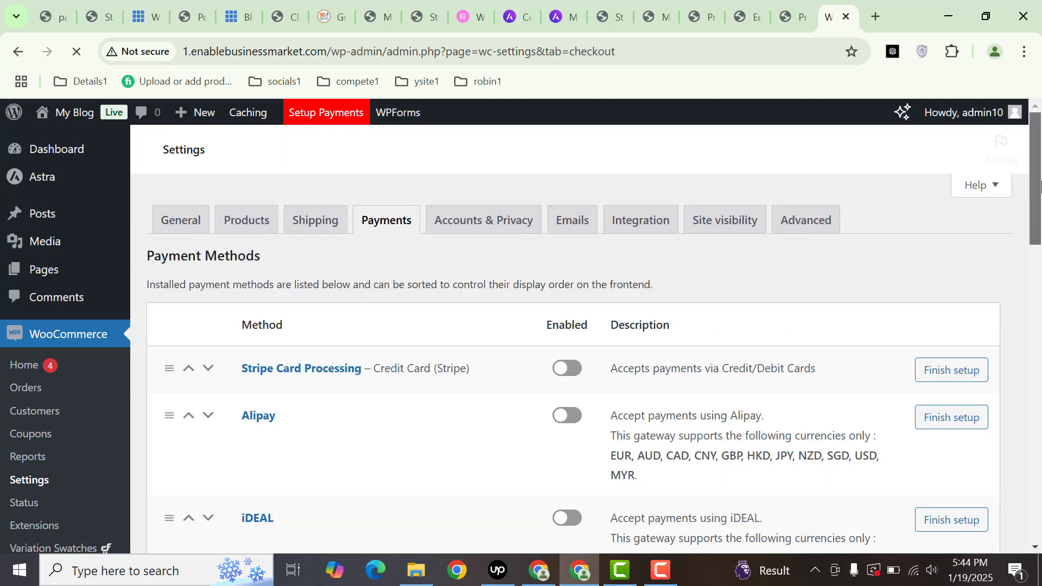
- Toggle Cash on delivery to Enabled in the WooCommerce Payments list
drag(1036, 187, 1041, 521)
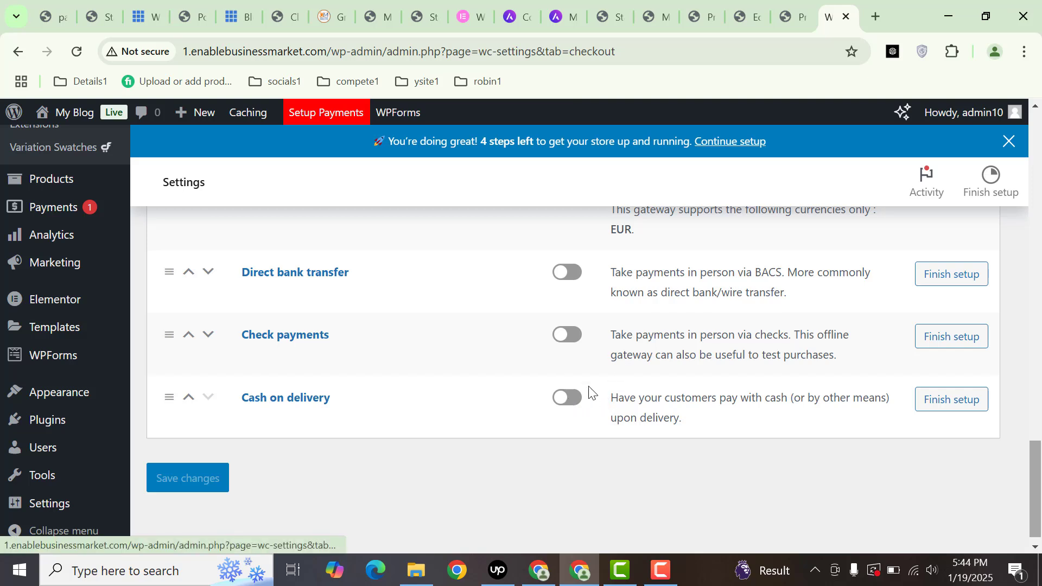
click(568, 398)
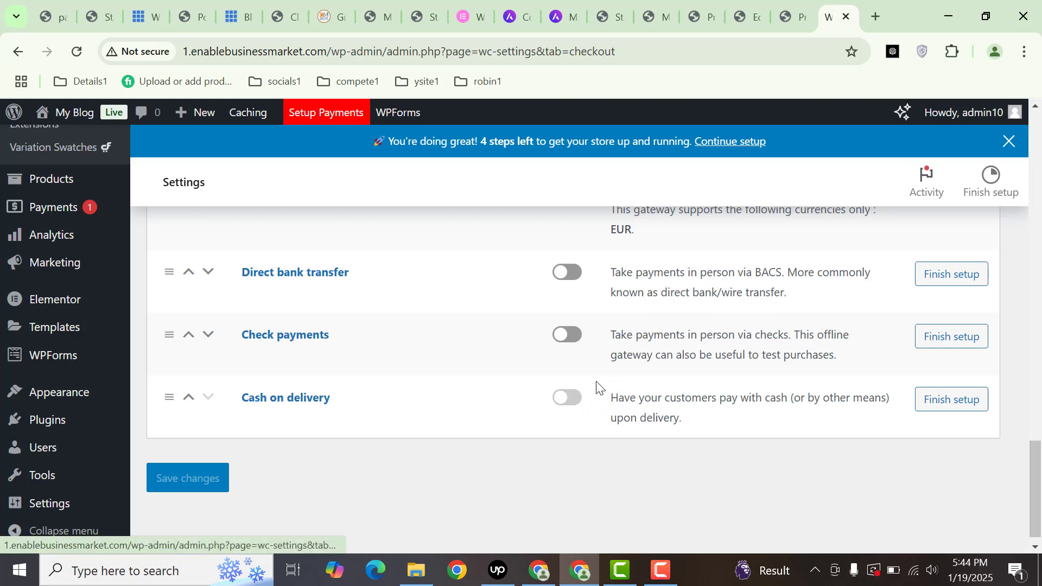
- Search the plugin directory for 'paypal' and install Payment Plugins for PayPal WooCommerce
mouse_move(93, 426)
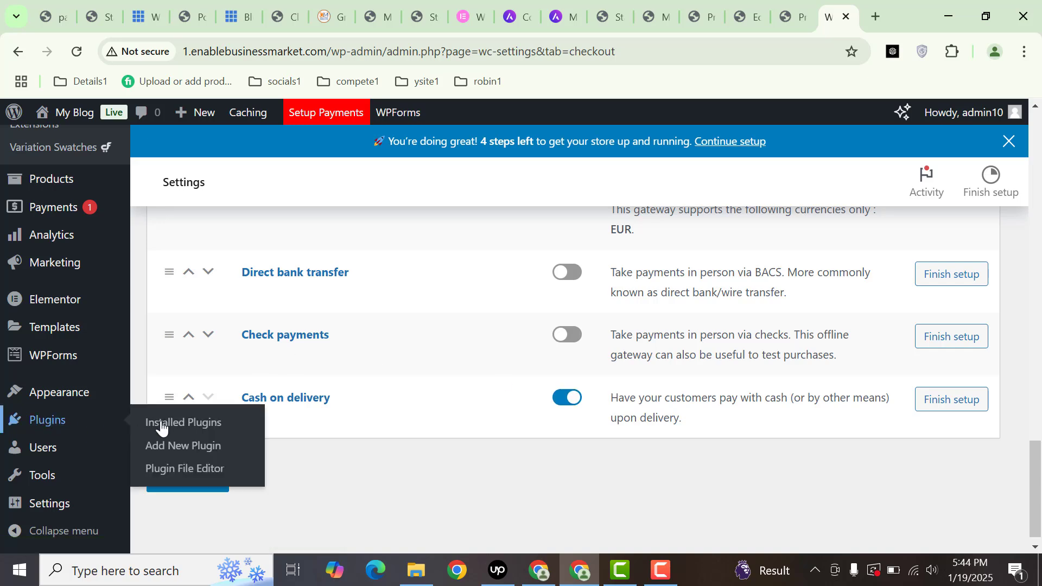
middle_click(201, 448)
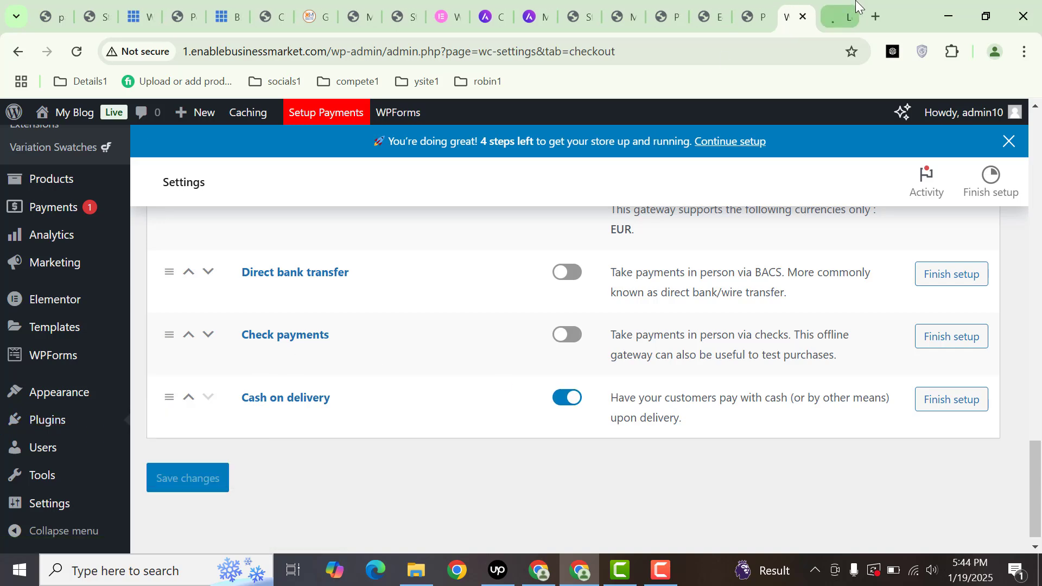
click(824, 5)
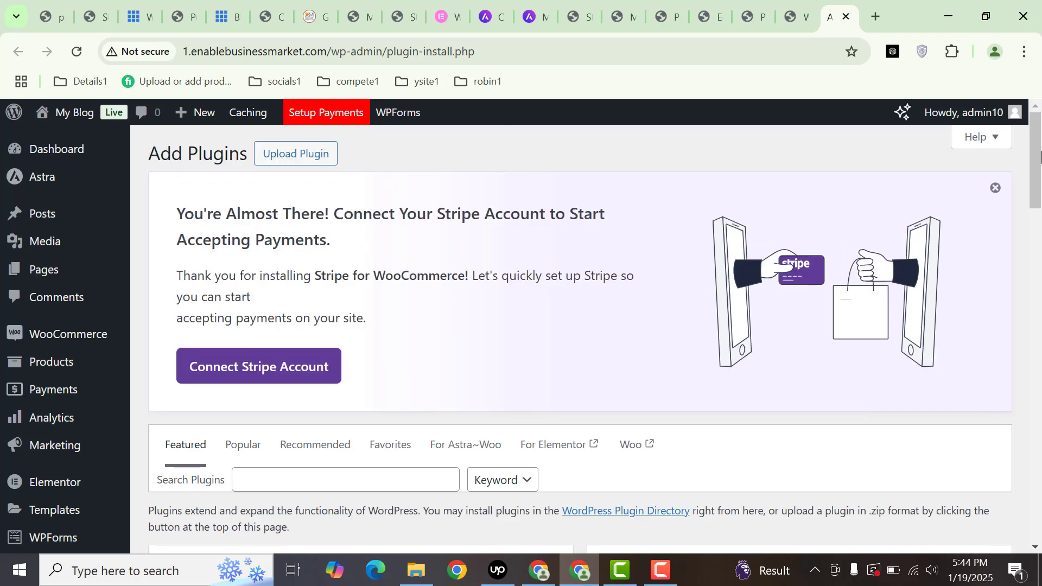
drag(1038, 169, 735, 221)
click(378, 224)
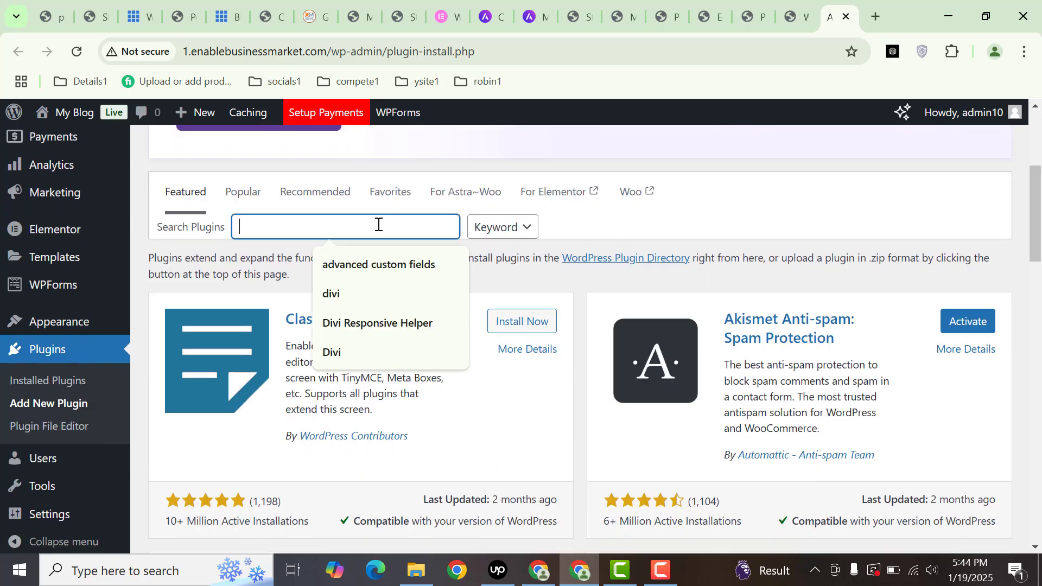
text(paypal)
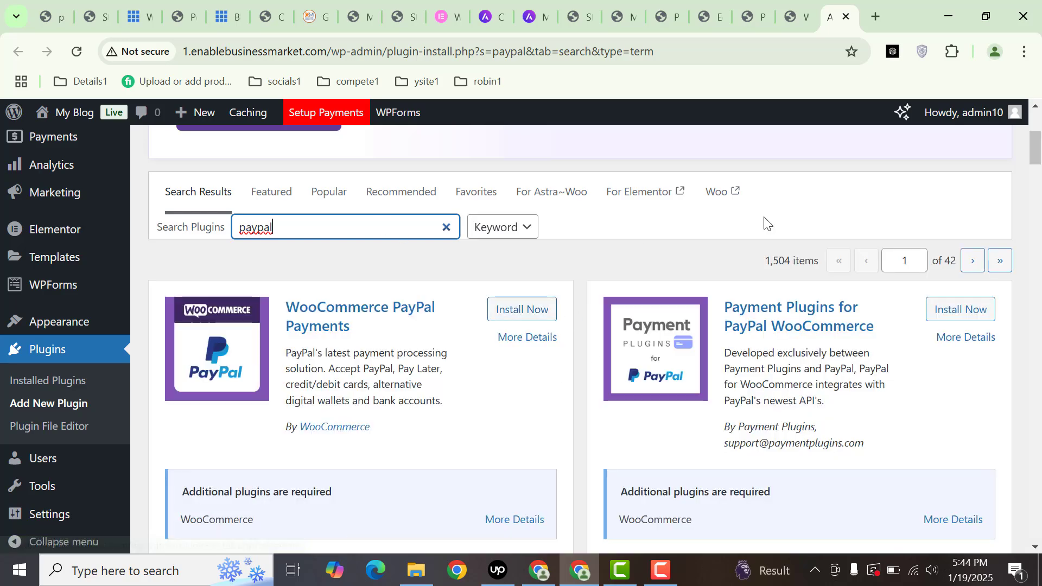
mouse_move(1036, 153)
mouse_down()
mouse_move(1036, 179)
mouse_move(1037, 158)
mouse_up()
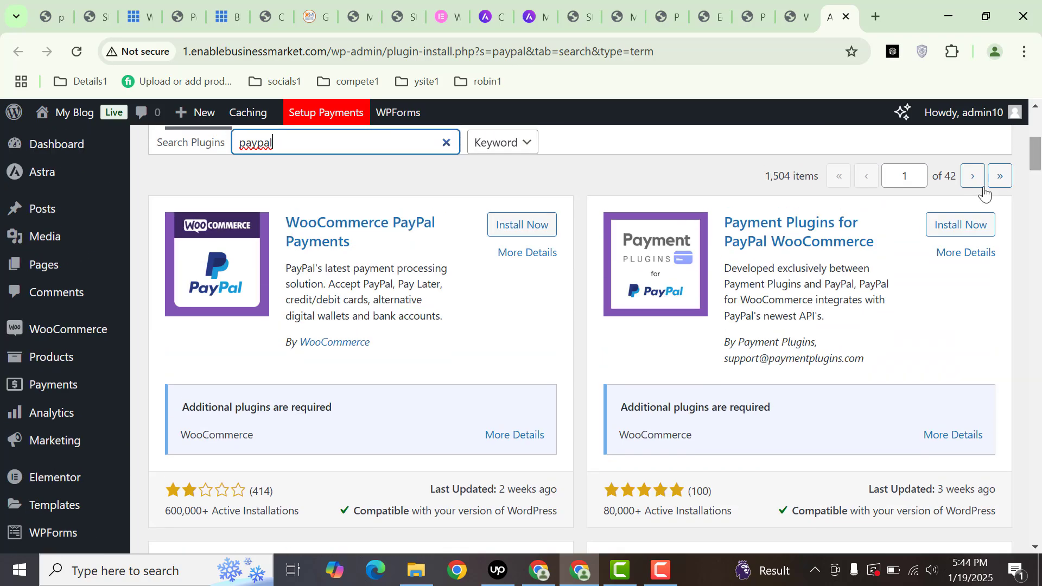
click(973, 224)
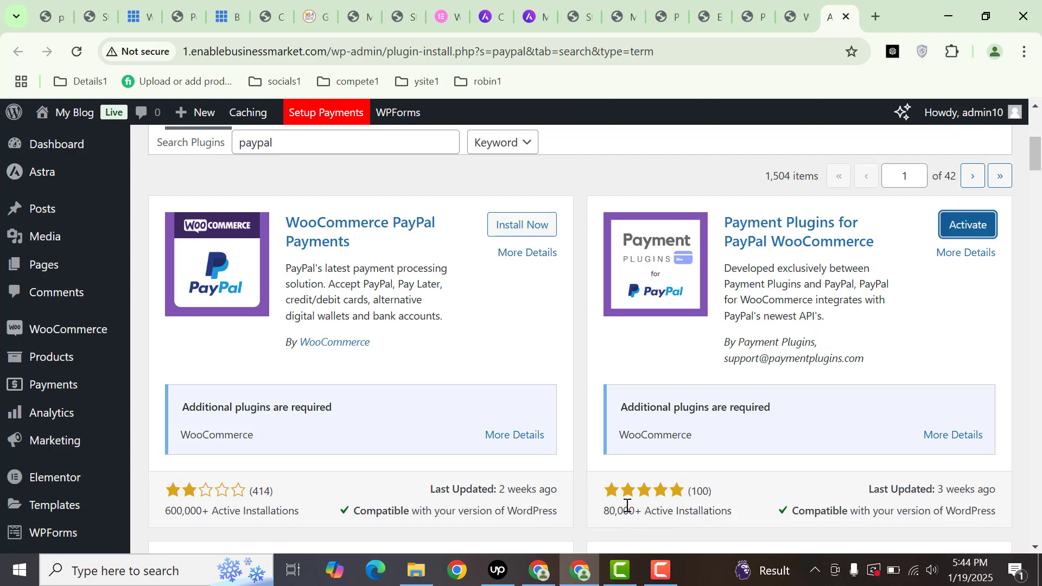
- Activate the PayPal plugin, dismiss its welcome popup, and open its API Settings
click(971, 231)
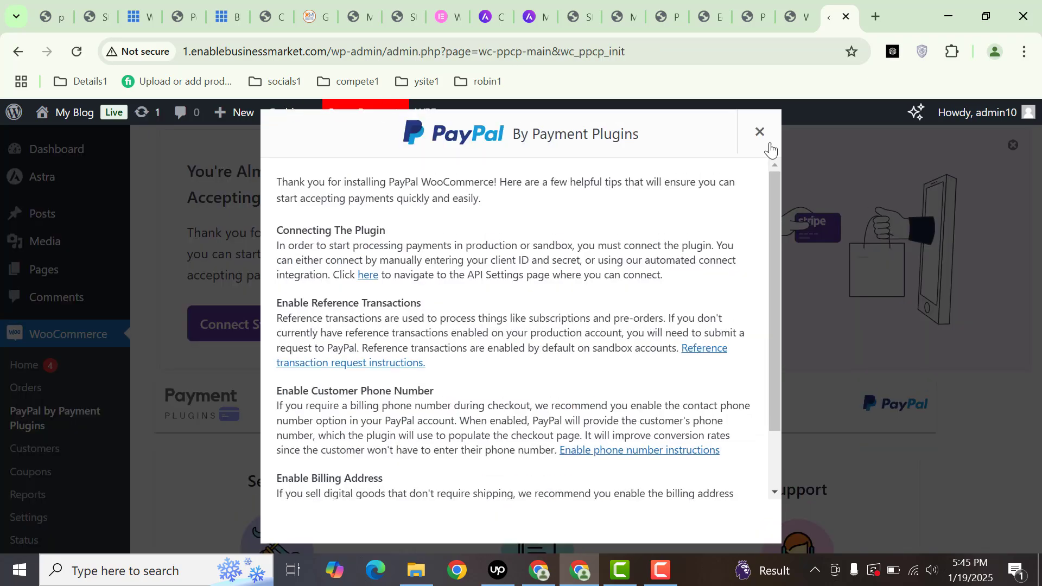
click(760, 131)
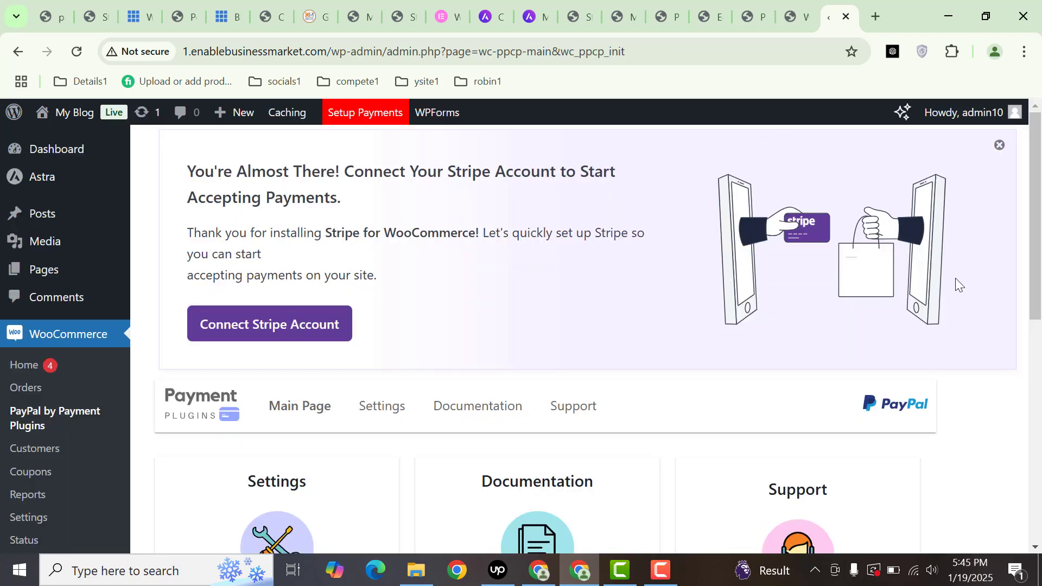
scroll(1035, 286, down, 3)
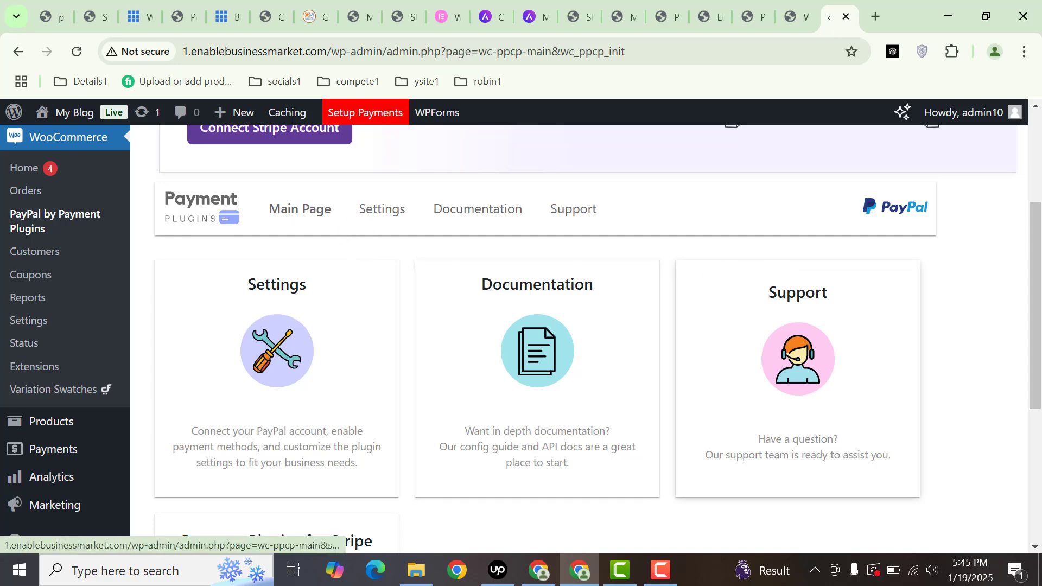
mouse_move(1036, 301)
mouse_down()
mouse_move(1037, 423)
mouse_move(1034, 238)
mouse_move(1029, 304)
mouse_up()
click(261, 279)
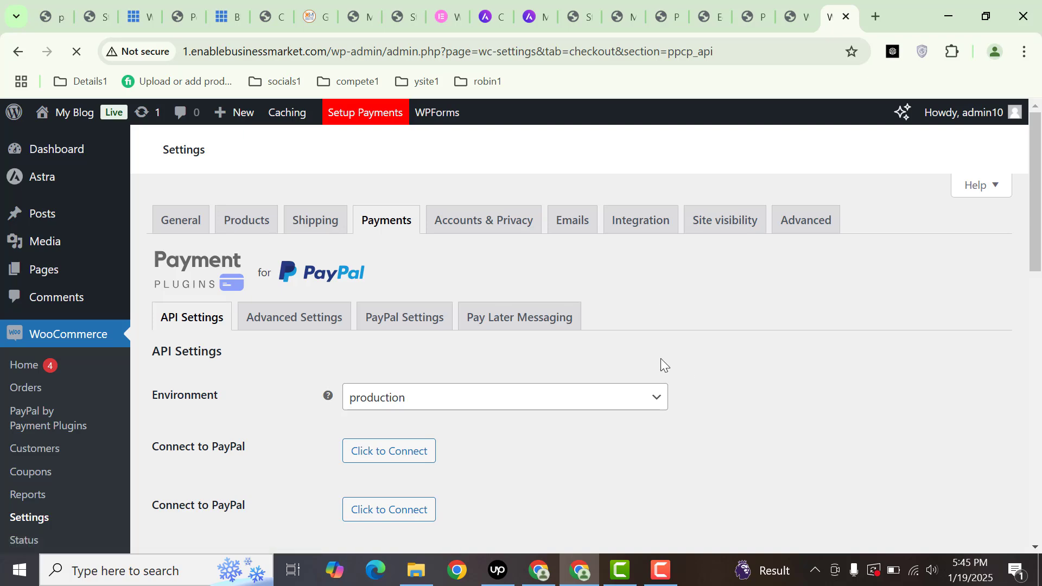
- Abandon the PayPal connection sign-up window and return to the live Cosmetics Store homepage
drag(1035, 255, 1031, 415)
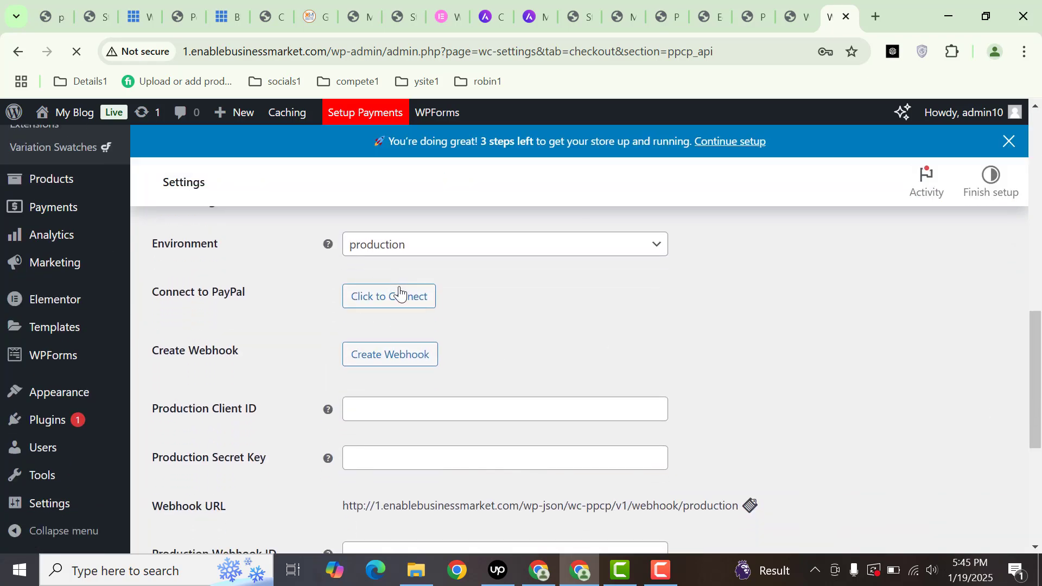
click(373, 329)
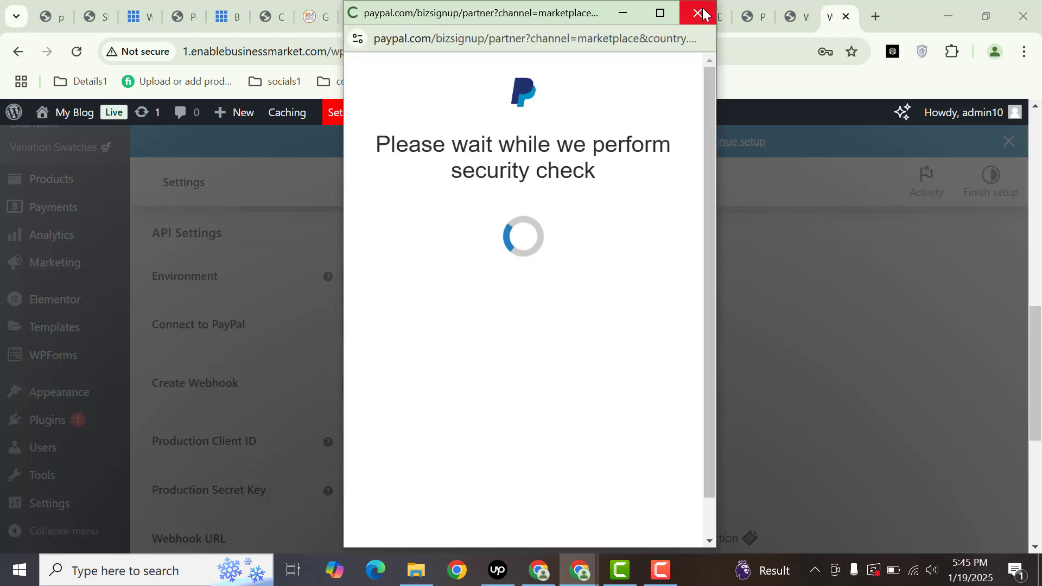
click(703, 13)
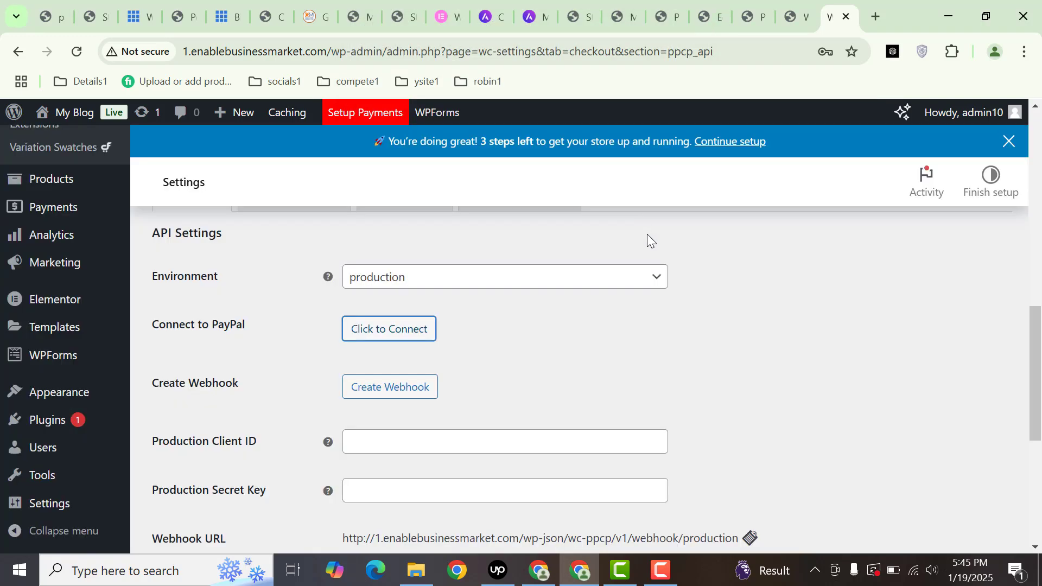
drag(1039, 292, 1038, 217)
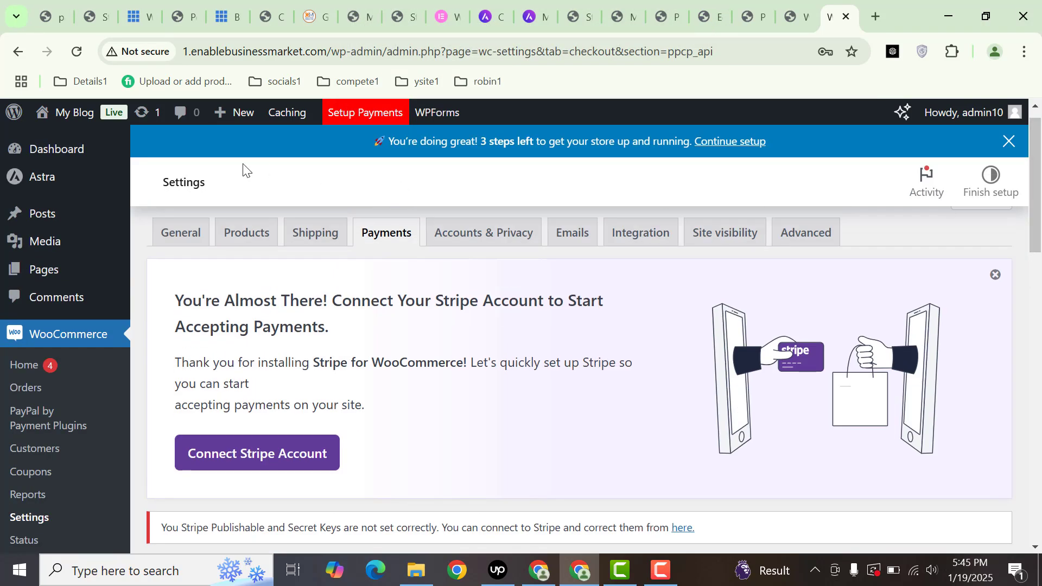
mouse_move(64, 132)
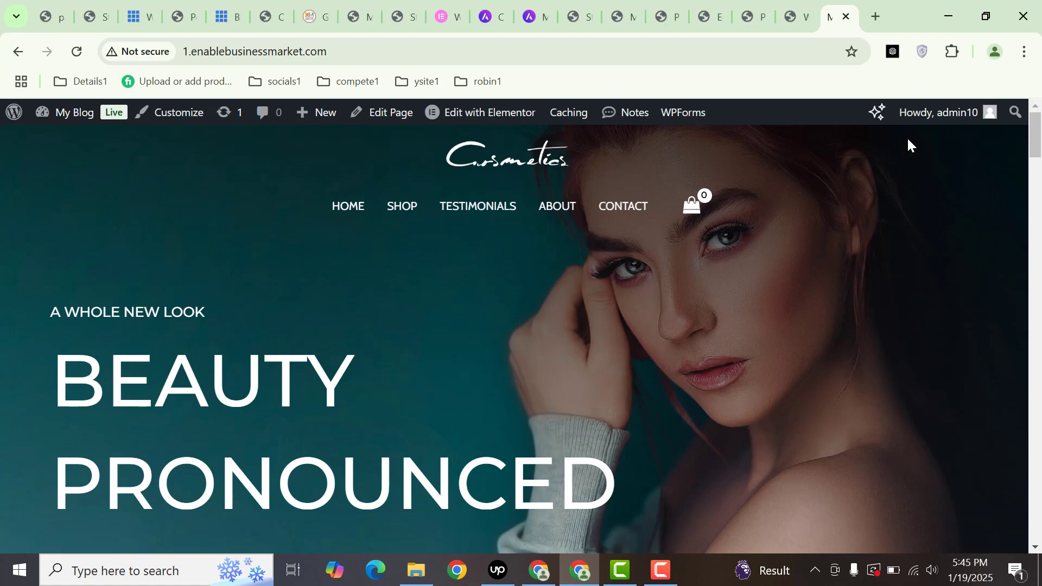
- Open the Astra Customizer for My Blog in a new tab and bring it forward
drag(1037, 149, 1026, 529)
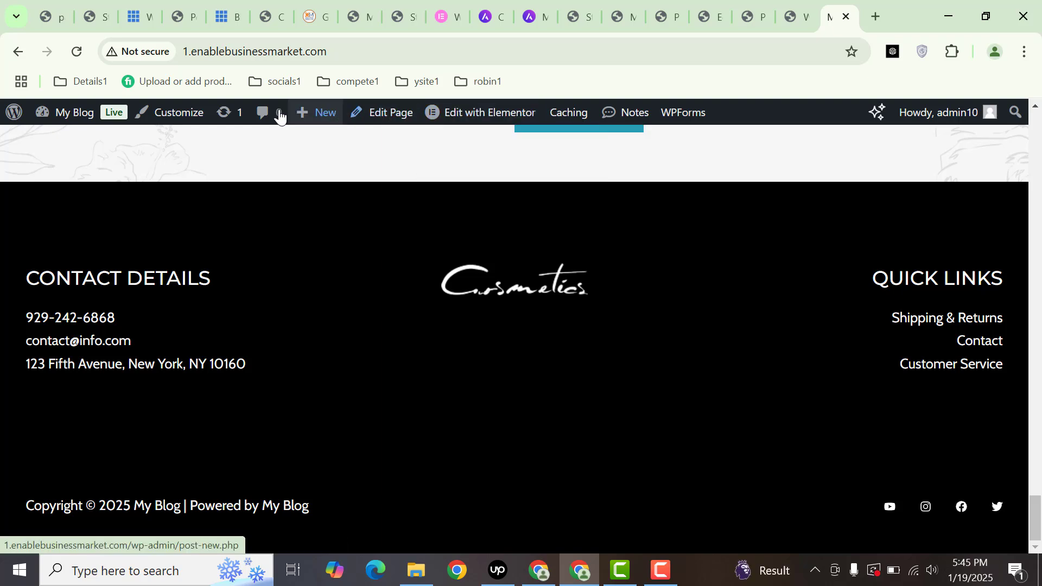
middle_click(170, 126)
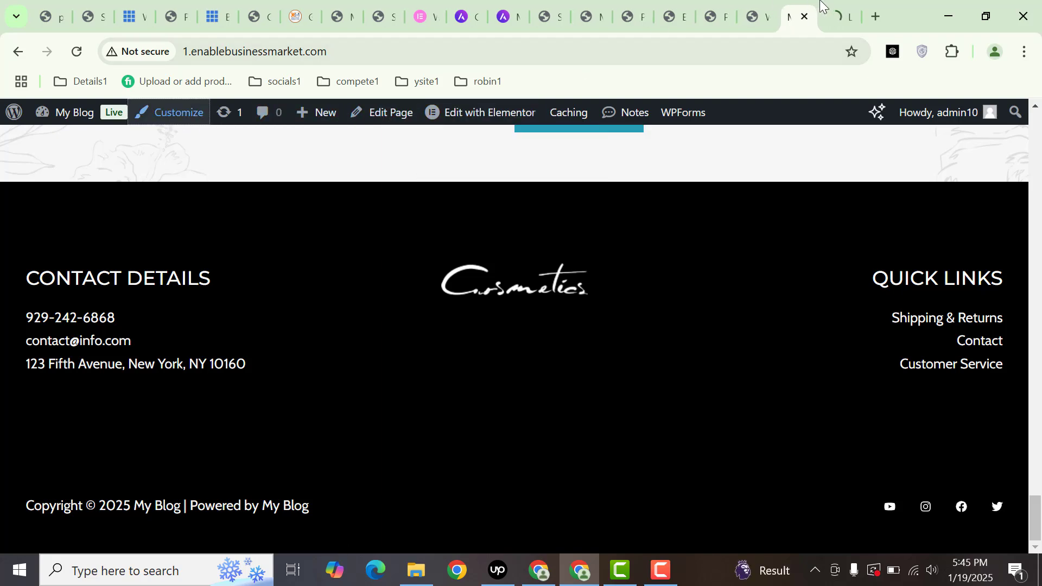
click(675, 16)
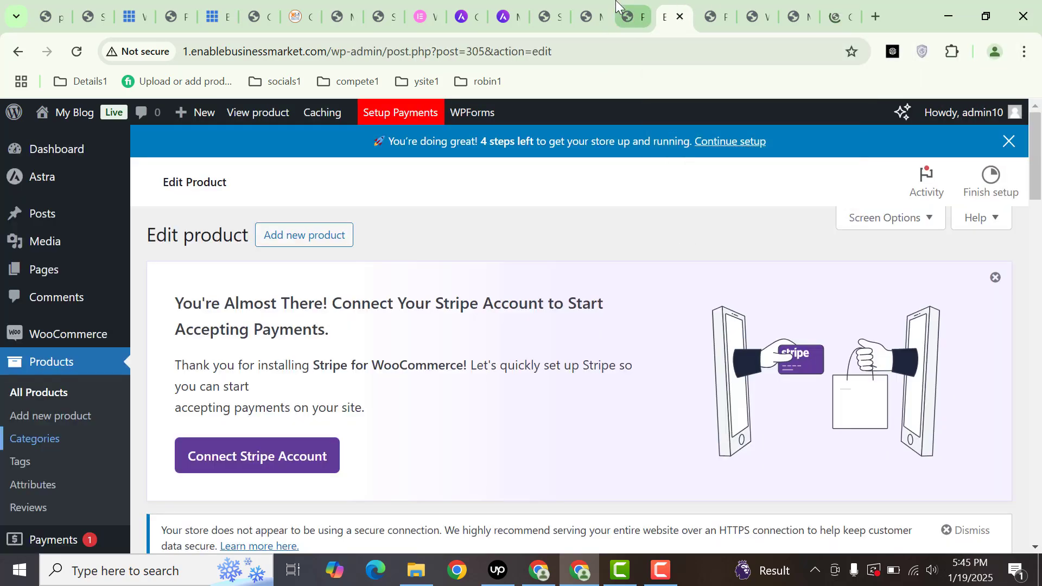
click(628, 17)
click(833, 8)
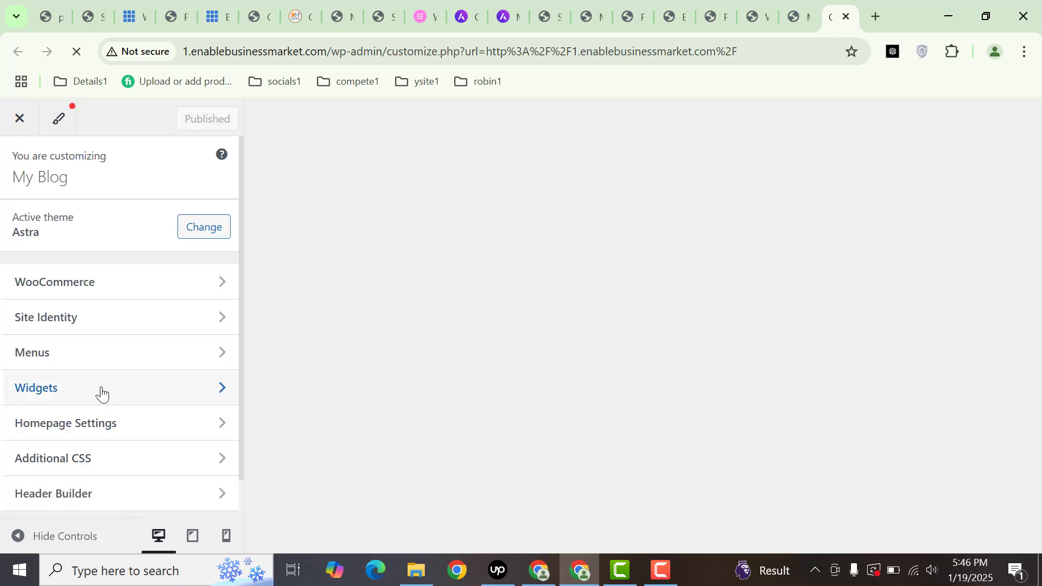
- Back out of the Blog section to the main Customizer menu and open Footer Builder
click(239, 425)
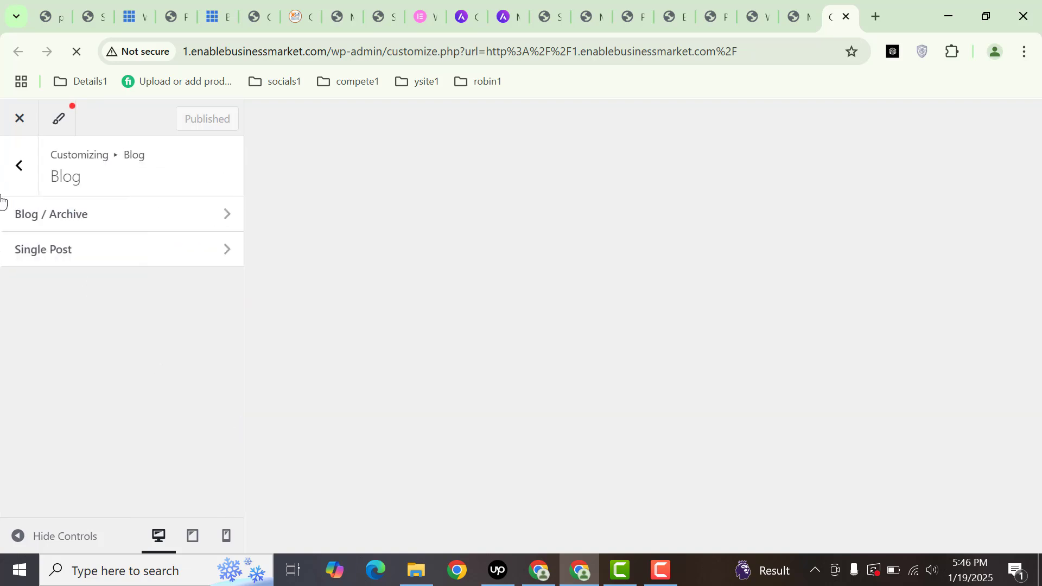
click(8, 173)
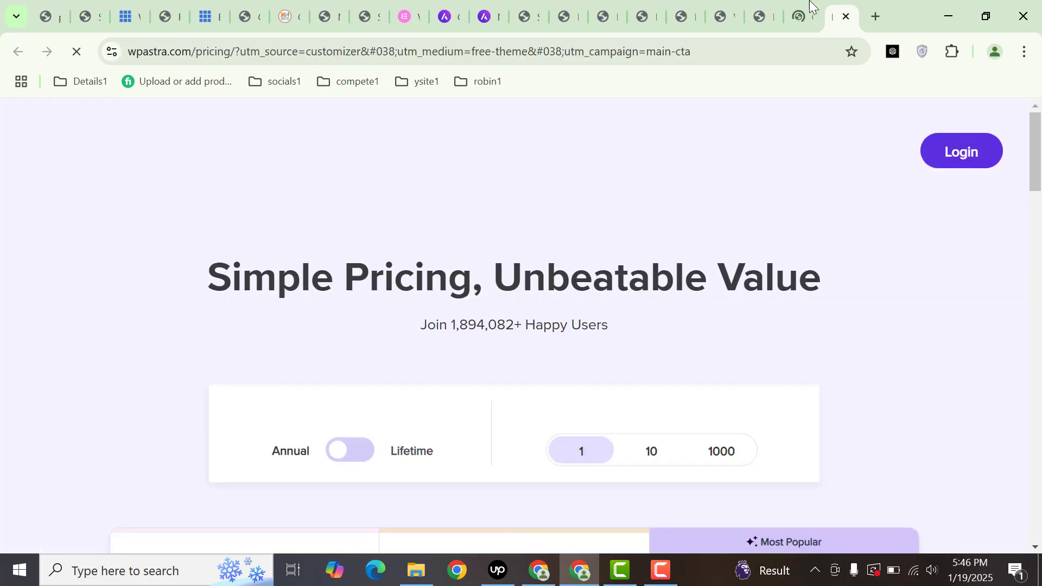
click(806, 4)
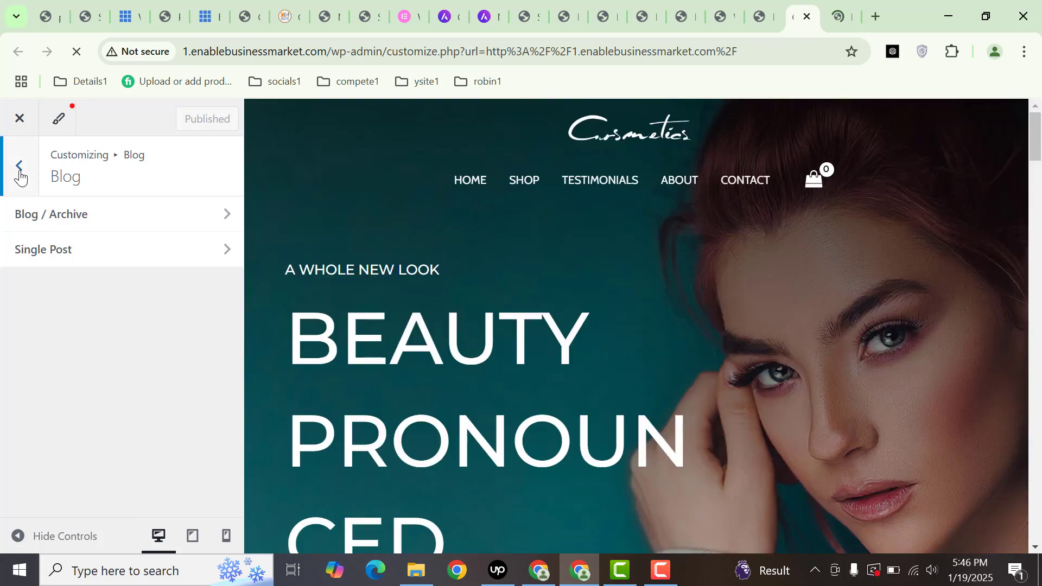
click(19, 167)
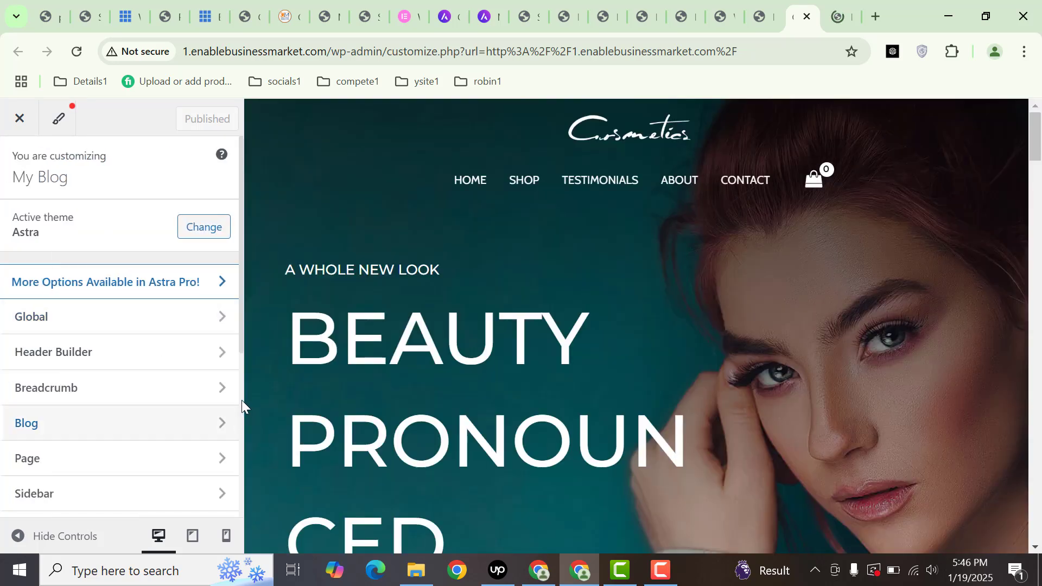
scroll(242, 406, down, 2)
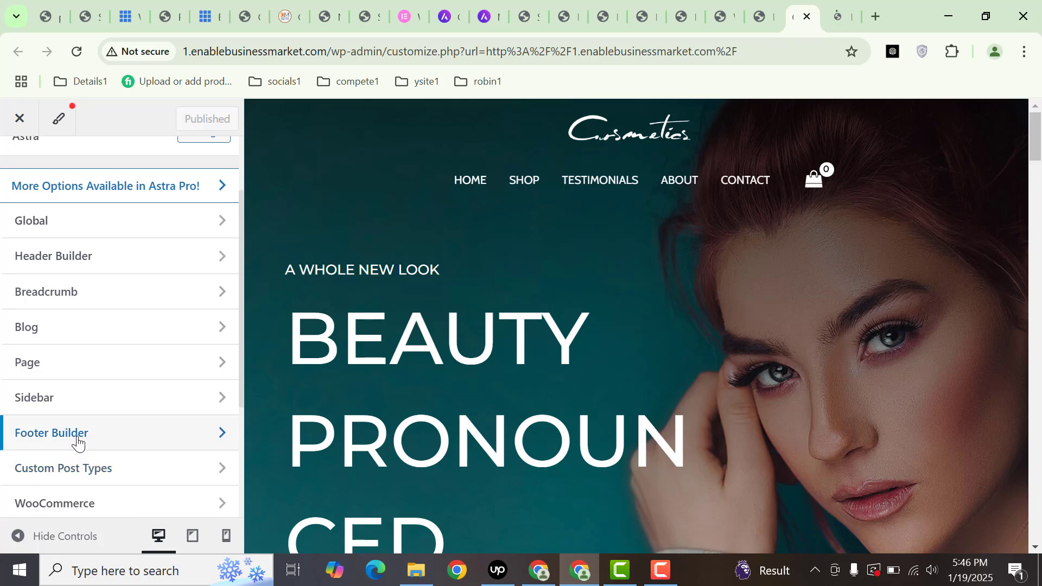
click(142, 443)
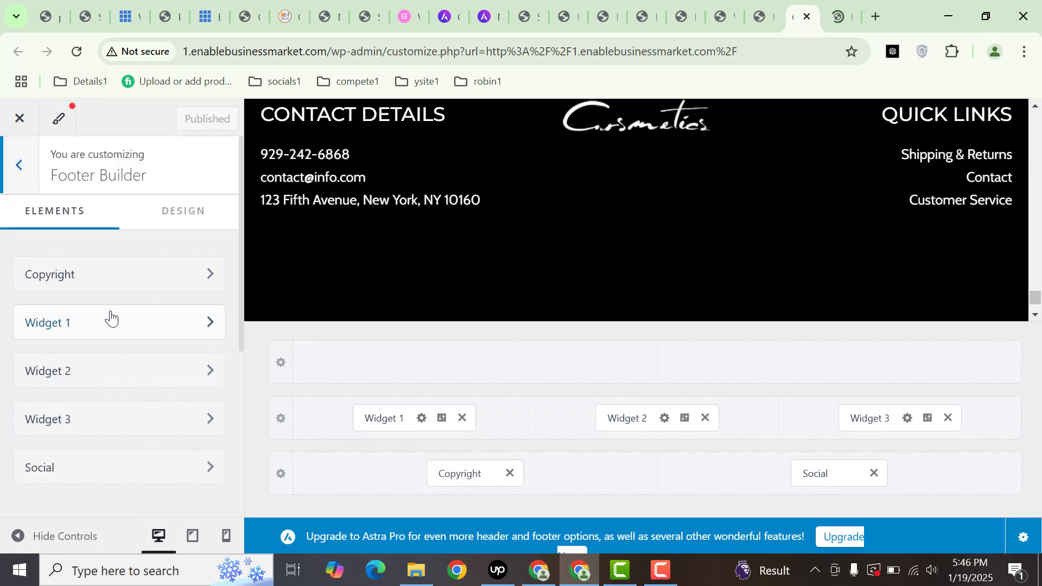
- Replace the footer Copyright element's existing text with 'This is copyright text'
click(102, 284)
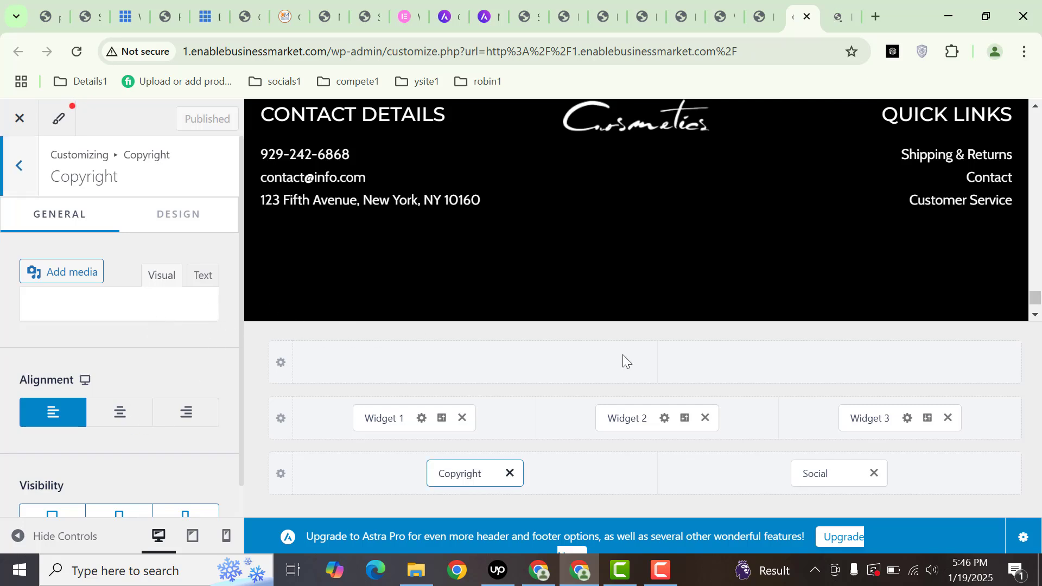
click(1036, 315)
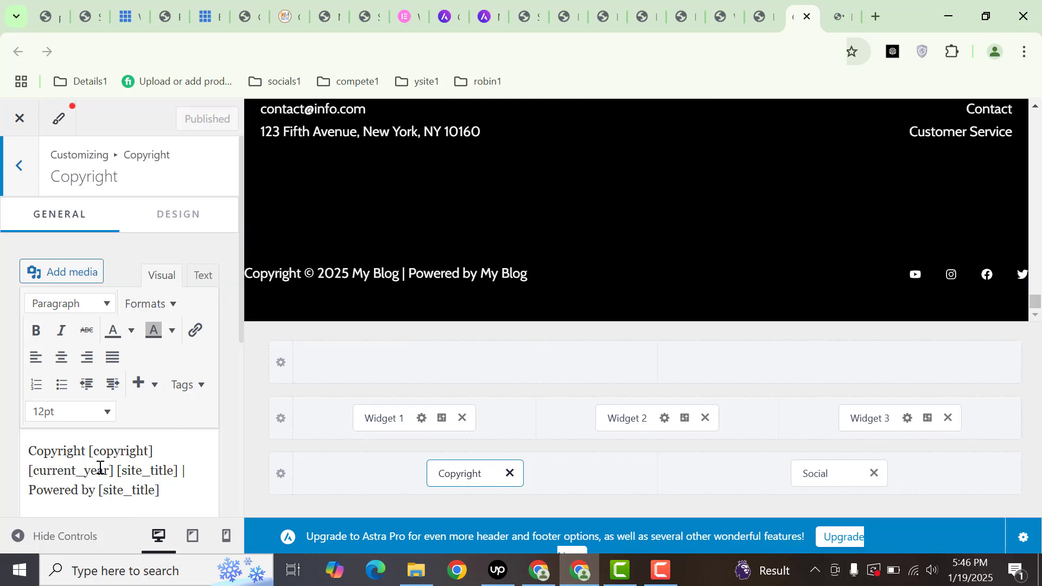
drag(174, 491, 2, 408)
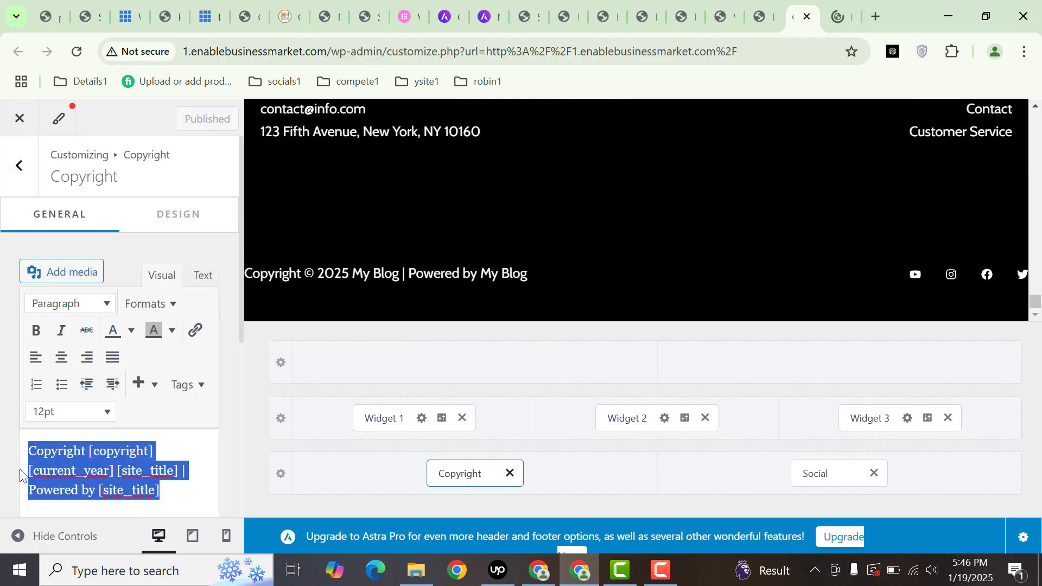
text(This)
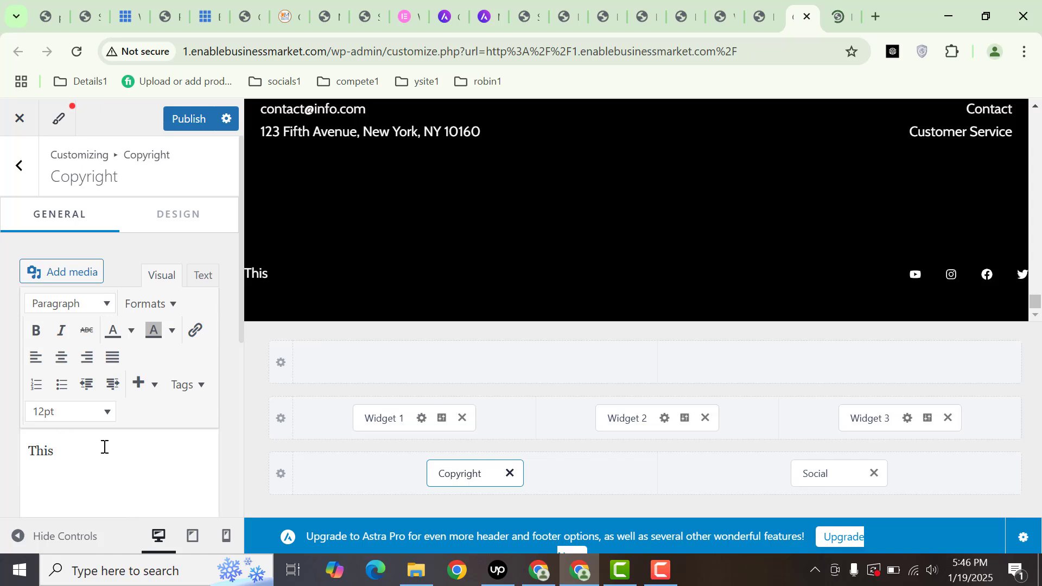
text(is copyright text)
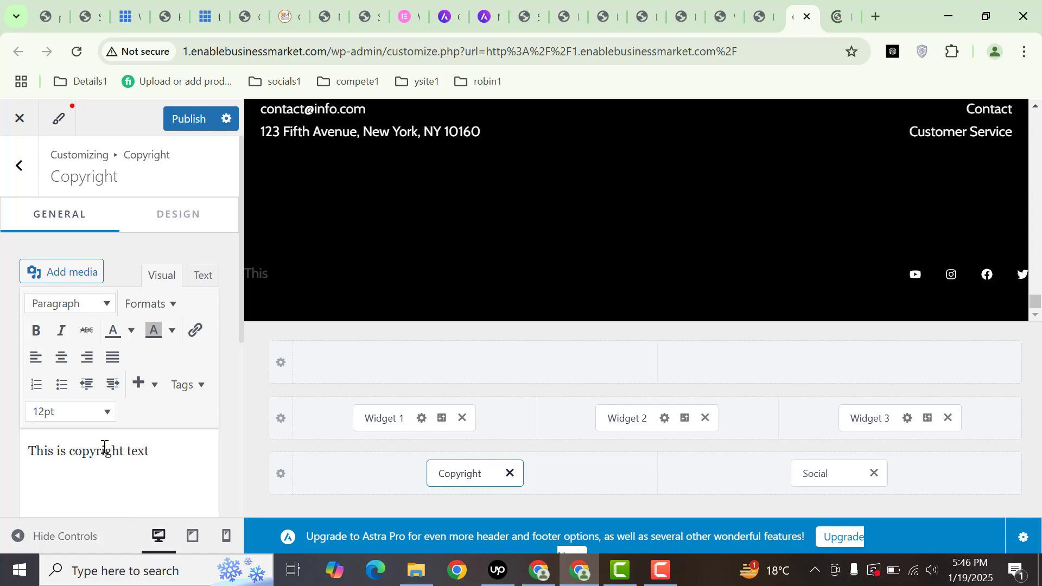
- Select the new copyright line, leave its text colour unchanged, and publish the change
triple_click(105, 446)
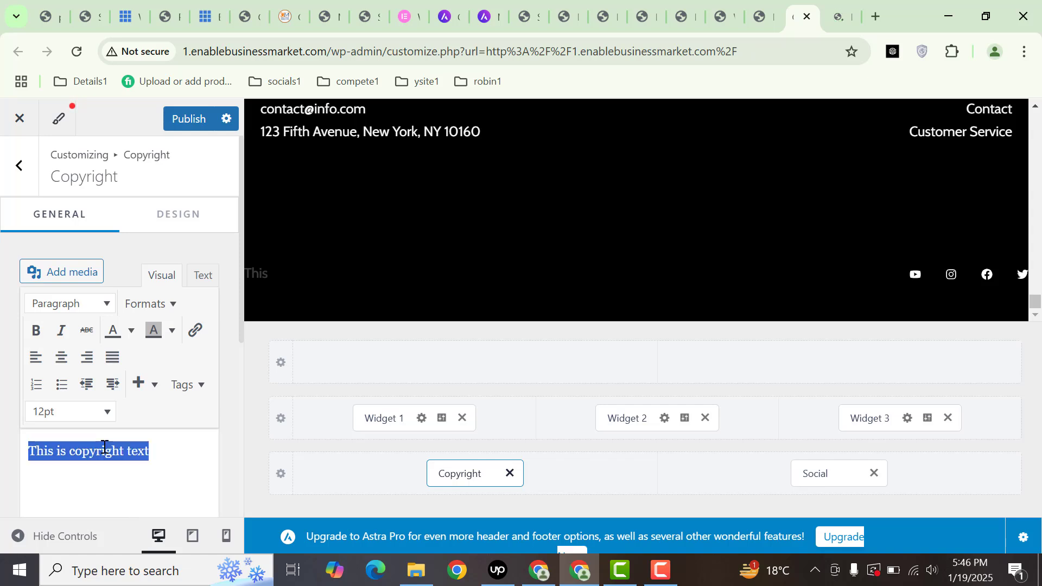
click(132, 332)
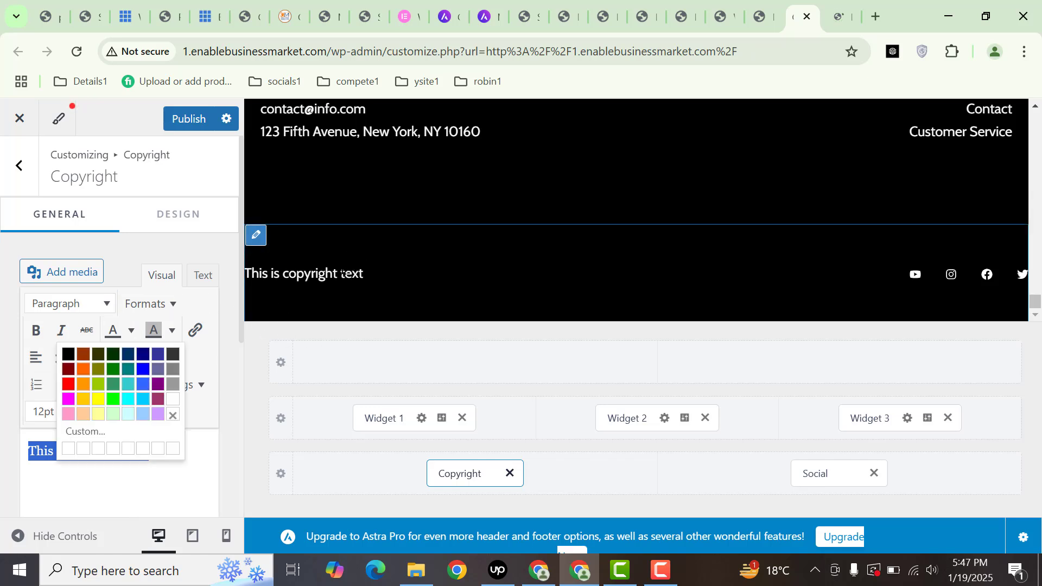
click(168, 475)
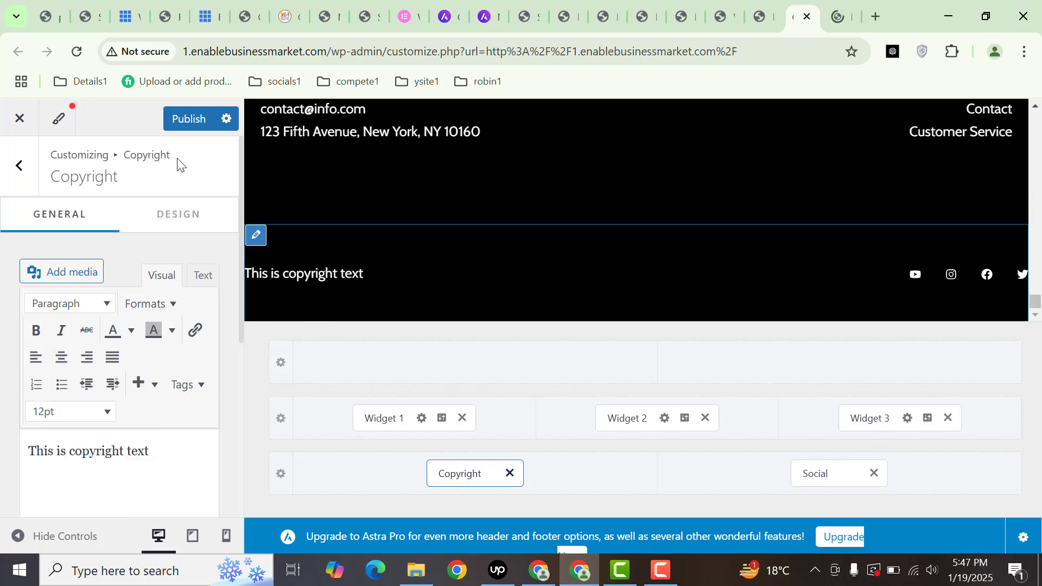
click(188, 118)
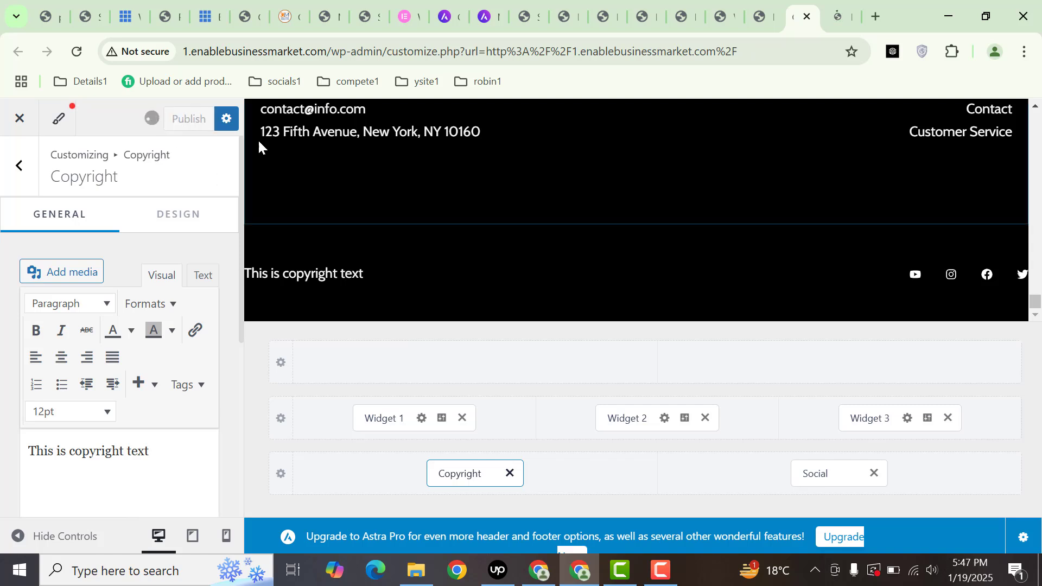
- Return to the live Cosmetics Store tab and scroll up to the 'Beauty Pronounced' hero
click(765, 5)
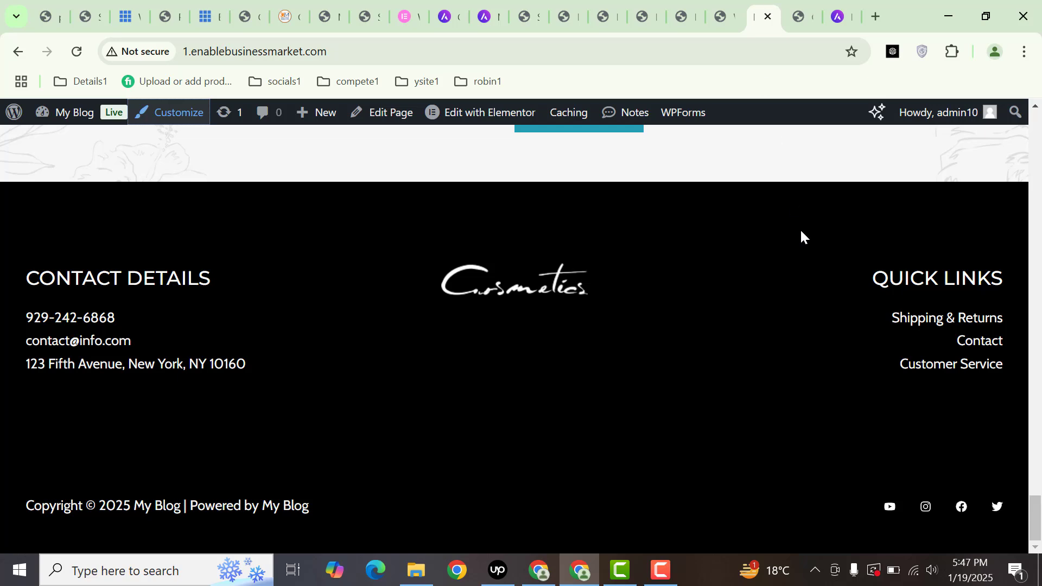
drag(1037, 502, 1034, 116)
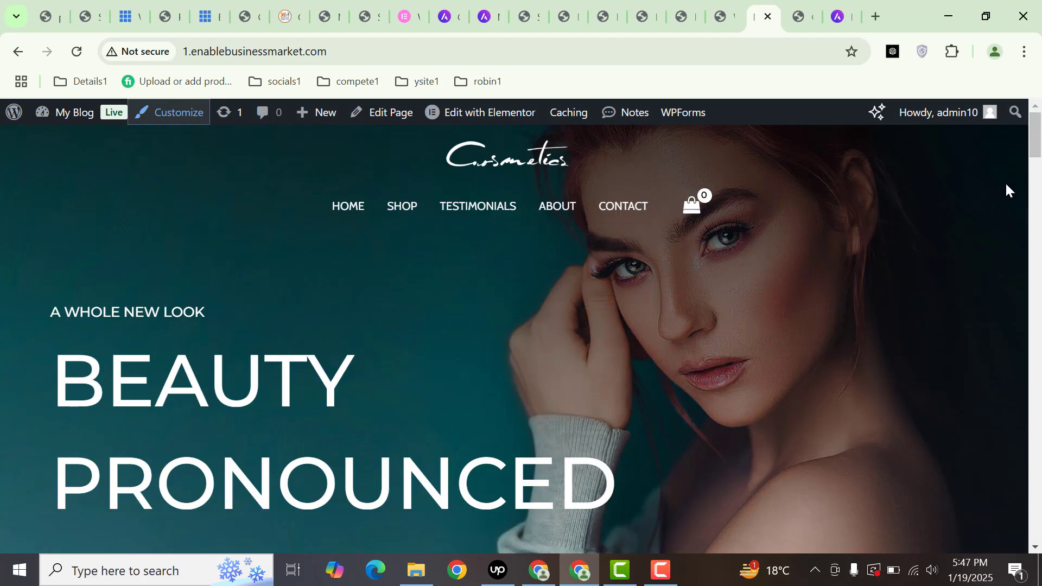